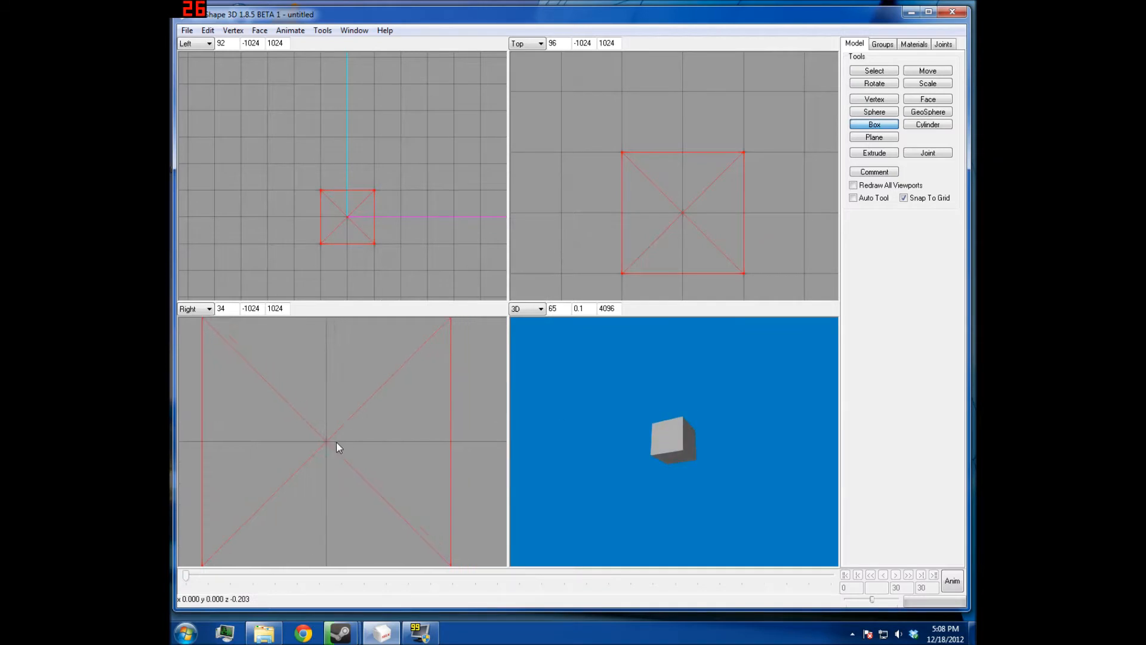
Inspect the box in the Top, Right and 3D viewports and compare the display options of the Left and 3D viewports
{"action": "scroll", "coordinate": [334, 443], "scroll_direction": "down", "scroll_amount": 3}
{"action": "middle_click_drag", "start_coordinate": [618, 151], "coordinate": [622, 110]}
{"action": "scroll", "coordinate": [618, 162], "scroll_direction": "up", "scroll_amount": 1}
{"action": "mouse_move", "coordinate": [707, 450]}
{"action": "left_mouse_down"}
{"action": "mouse_move", "coordinate": [772, 473]}
{"action": "mouse_move", "coordinate": [653, 486]}
{"action": "left_mouse_up"}
{"action": "right_click", "coordinate": [740, 476]}
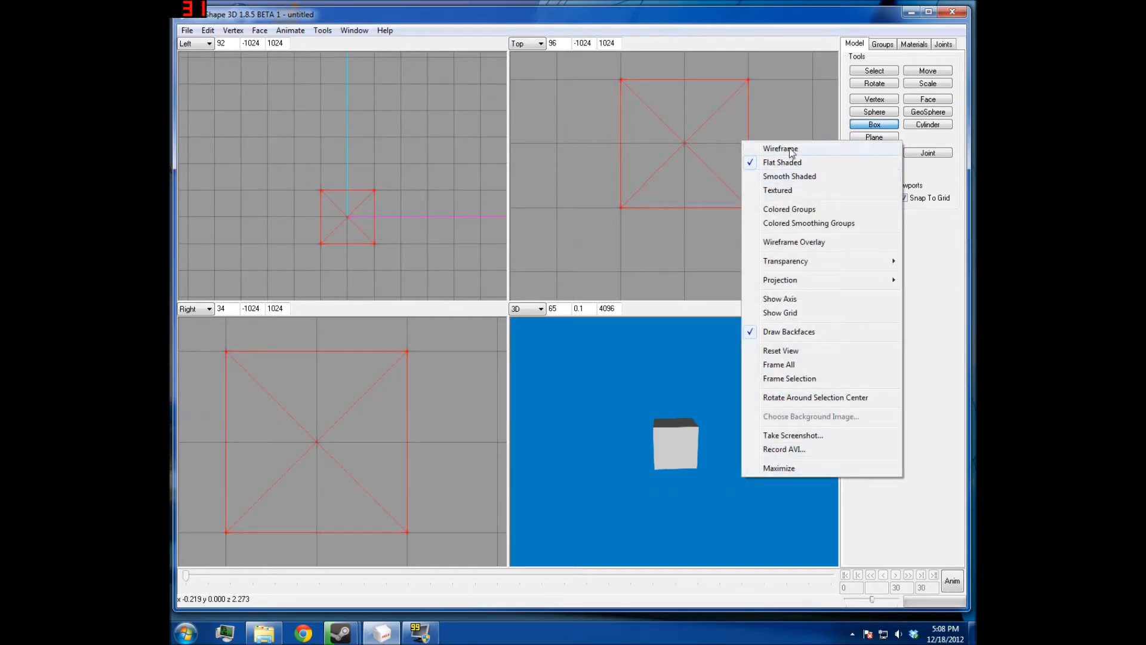
{"action": "left_click_drag", "start_coordinate": [686, 407], "coordinate": [686, 437]}
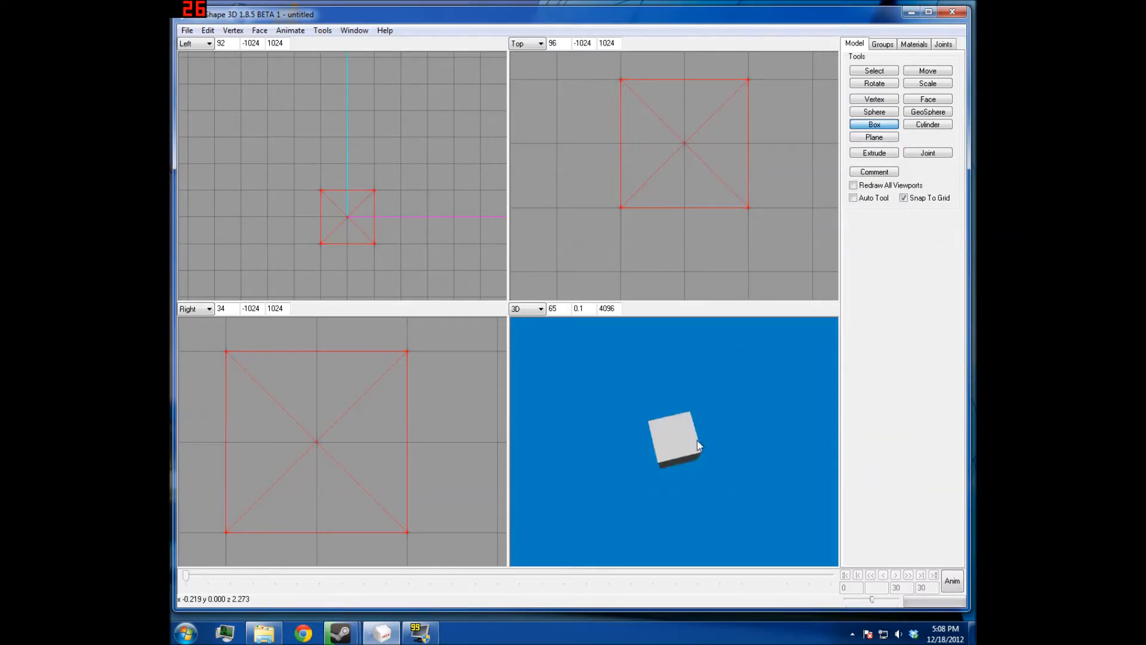
{"action": "right_click", "coordinate": [416, 286]}
{"action": "left_click", "coordinate": [689, 381]}
{"action": "right_click", "coordinate": [656, 422]}
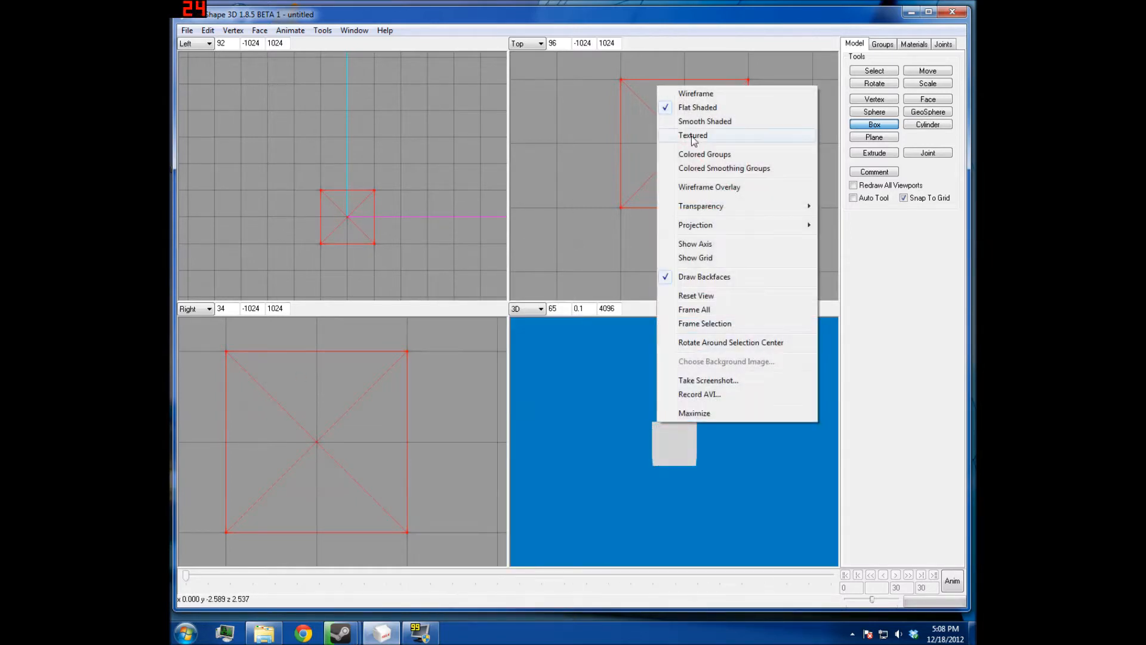
{"action": "right_click", "coordinate": [446, 256]}
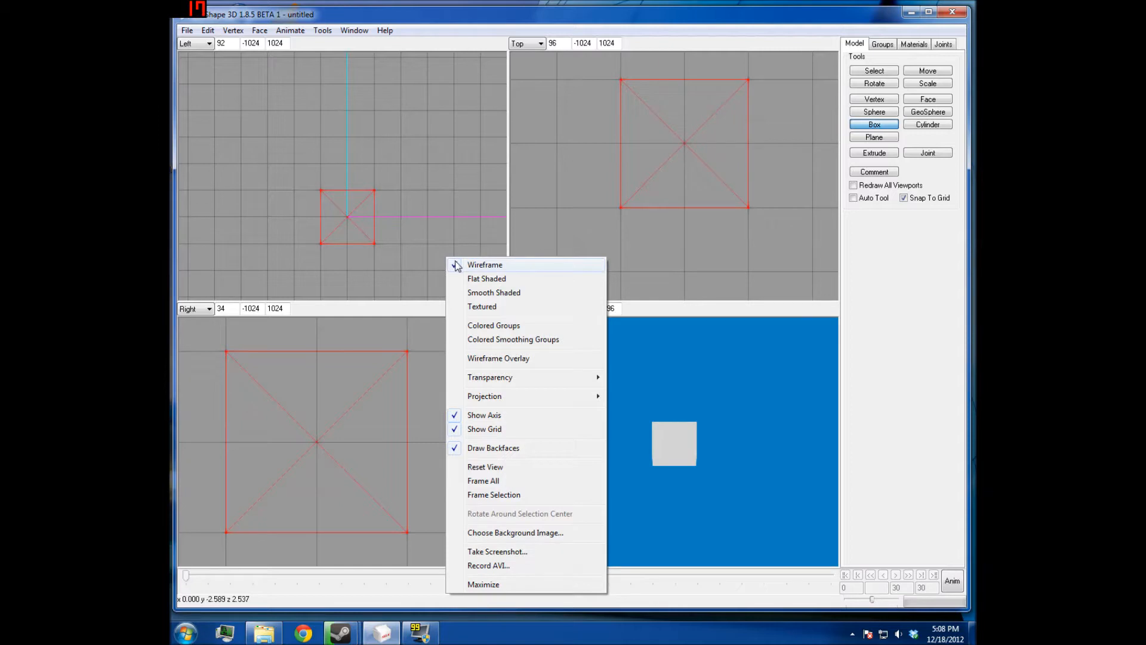
{"action": "right_click", "coordinate": [657, 374]}
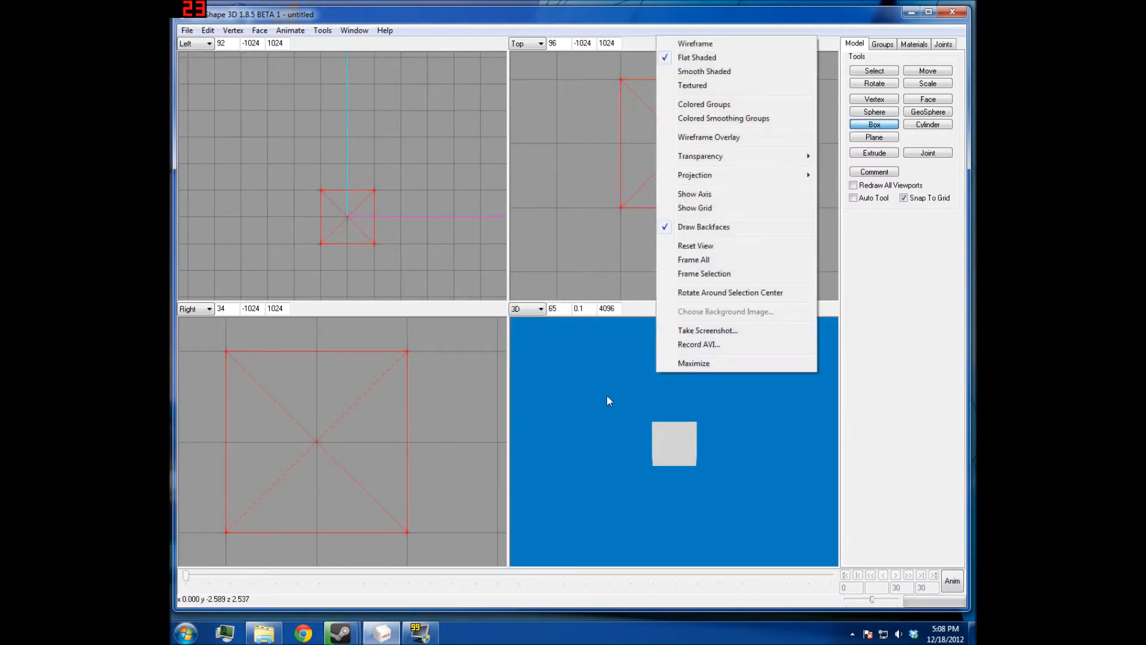
Display the box Smooth Shaded in the 3D viewport and view it up close from another angle
{"action": "left_click_drag", "start_coordinate": [614, 425], "coordinate": [663, 391]}
{"action": "scroll", "coordinate": [697, 379], "scroll_direction": "up", "scroll_amount": 3}
{"action": "scroll", "coordinate": [644, 378], "scroll_direction": "down", "scroll_amount": 3}
{"action": "right_click", "coordinate": [658, 399]}
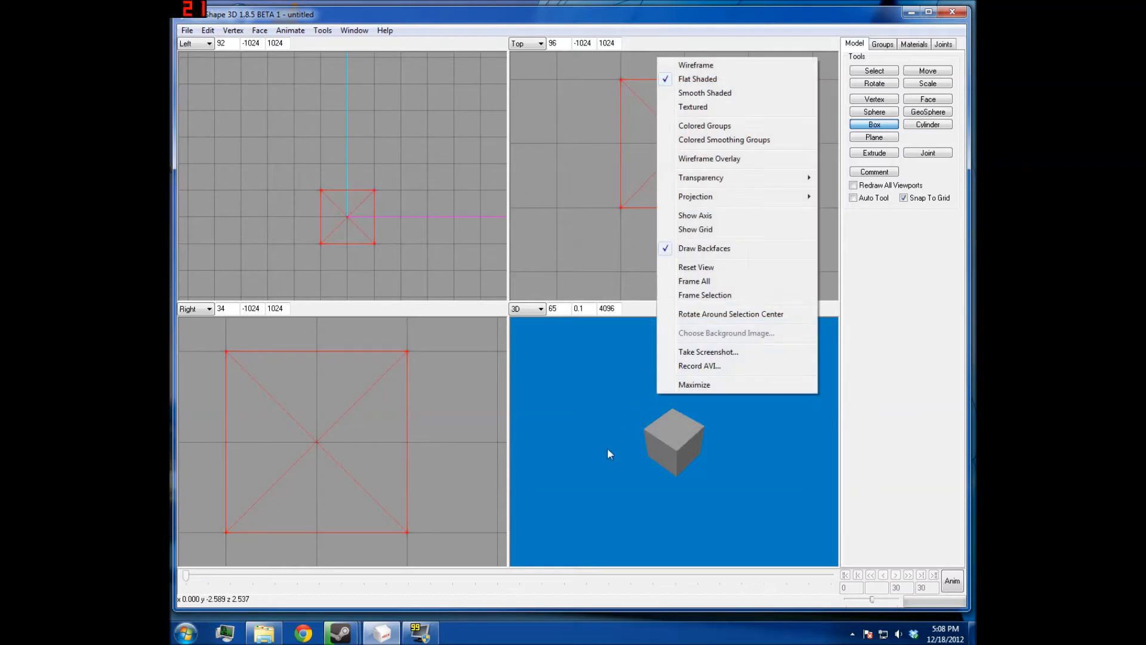
{"action": "left_click", "coordinate": [711, 95]}
{"action": "mouse_move", "coordinate": [692, 382]}
{"action": "left_mouse_down"}
{"action": "mouse_move", "coordinate": [727, 351]}
{"action": "mouse_move", "coordinate": [679, 349]}
{"action": "mouse_move", "coordinate": [661, 369]}
{"action": "left_mouse_up"}
{"action": "scroll", "coordinate": [679, 349], "scroll_direction": "up", "scroll_amount": 2}
Switch the 3D viewport to Textured display and back to Smooth Shaded to compare the box in both
{"action": "right_click", "coordinate": [661, 369]}
{"action": "left_click", "coordinate": [697, 80]}
{"action": "left_click_drag", "start_coordinate": [699, 407], "coordinate": [714, 398]}
{"action": "right_click", "coordinate": [714, 398]}
{"action": "left_click", "coordinate": [782, 102]}
Show the box Textured in the 3D viewport, view it from several angles and check the material settings
{"action": "right_click", "coordinate": [666, 395]}
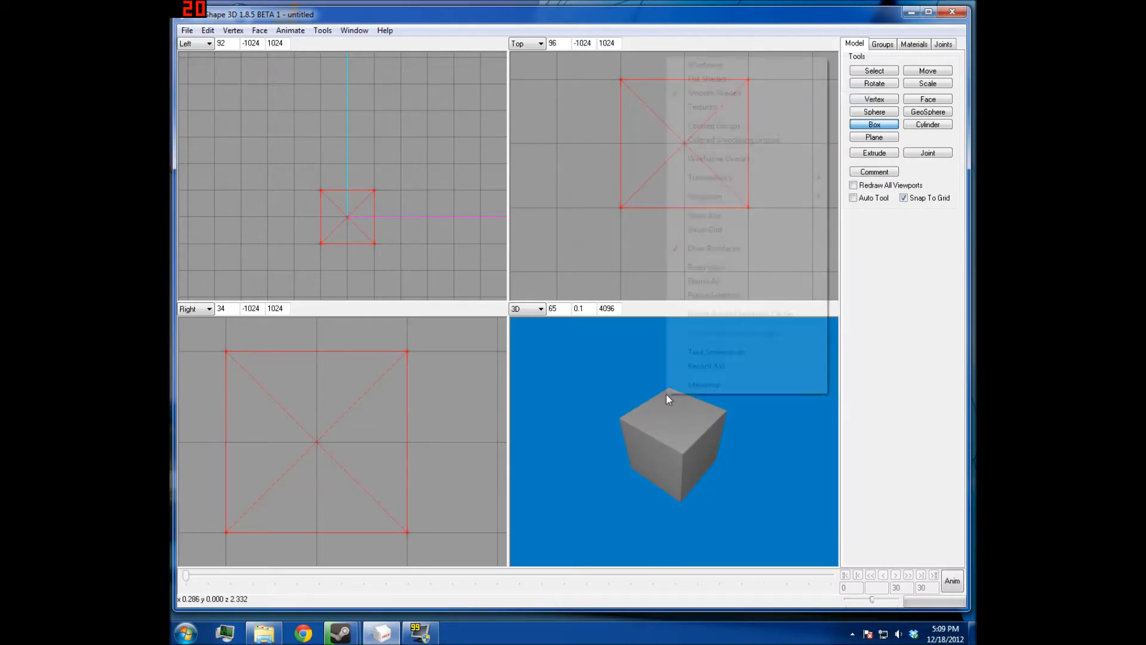
{"action": "left_click", "coordinate": [699, 107]}
{"action": "left_click_drag", "start_coordinate": [607, 370], "coordinate": [691, 360]}
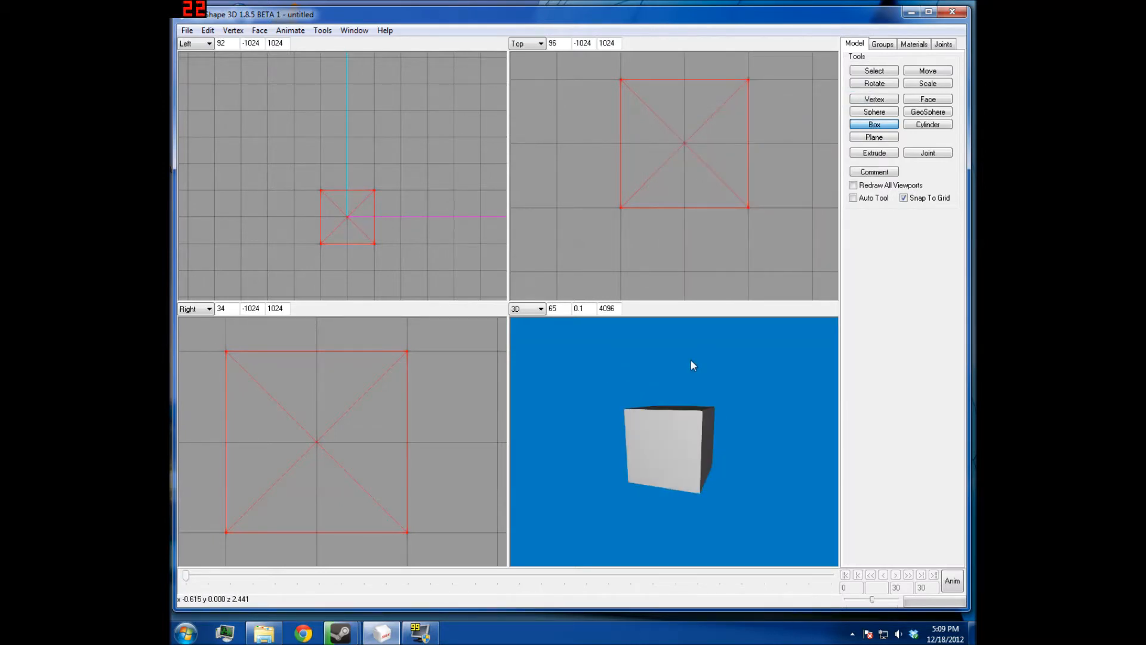
{"action": "right_click", "coordinate": [699, 418]}
{"action": "left_click", "coordinate": [746, 112]}
{"action": "left_click_drag", "start_coordinate": [598, 442], "coordinate": [687, 370]}
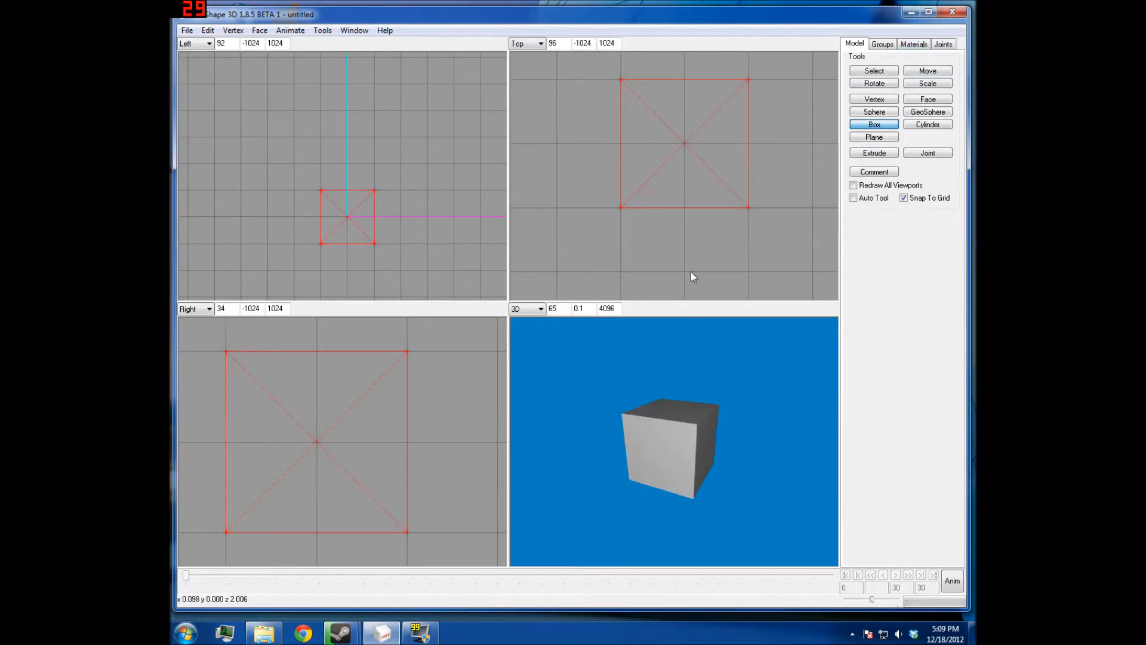
{"action": "left_click", "coordinate": [914, 45]}
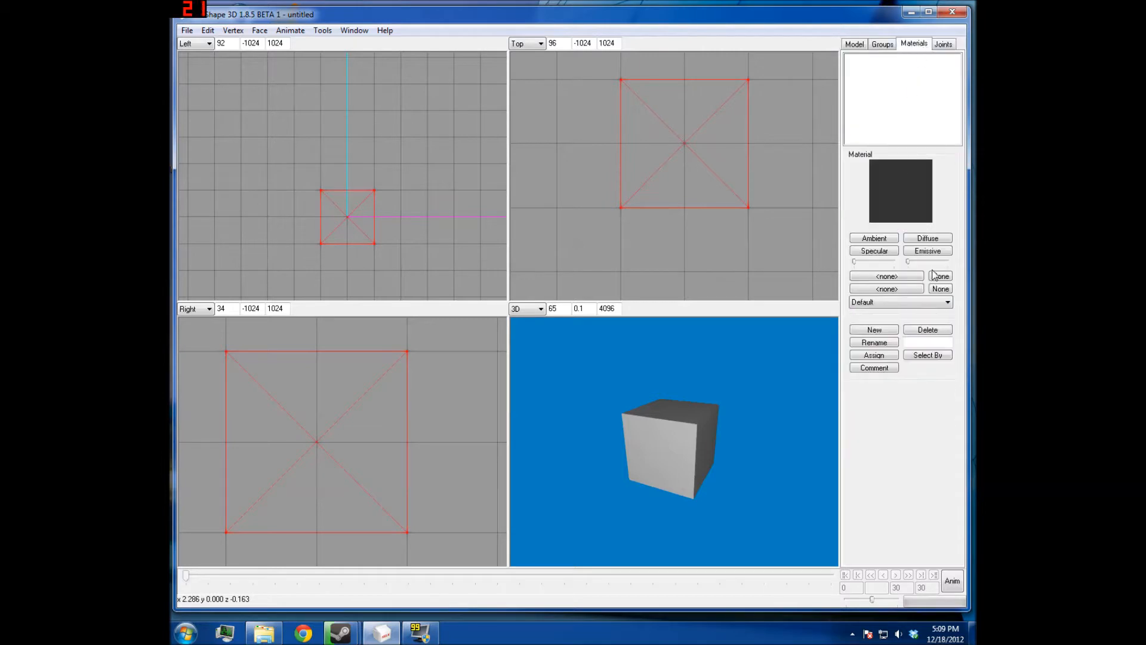
{"action": "left_click", "coordinate": [854, 44]}
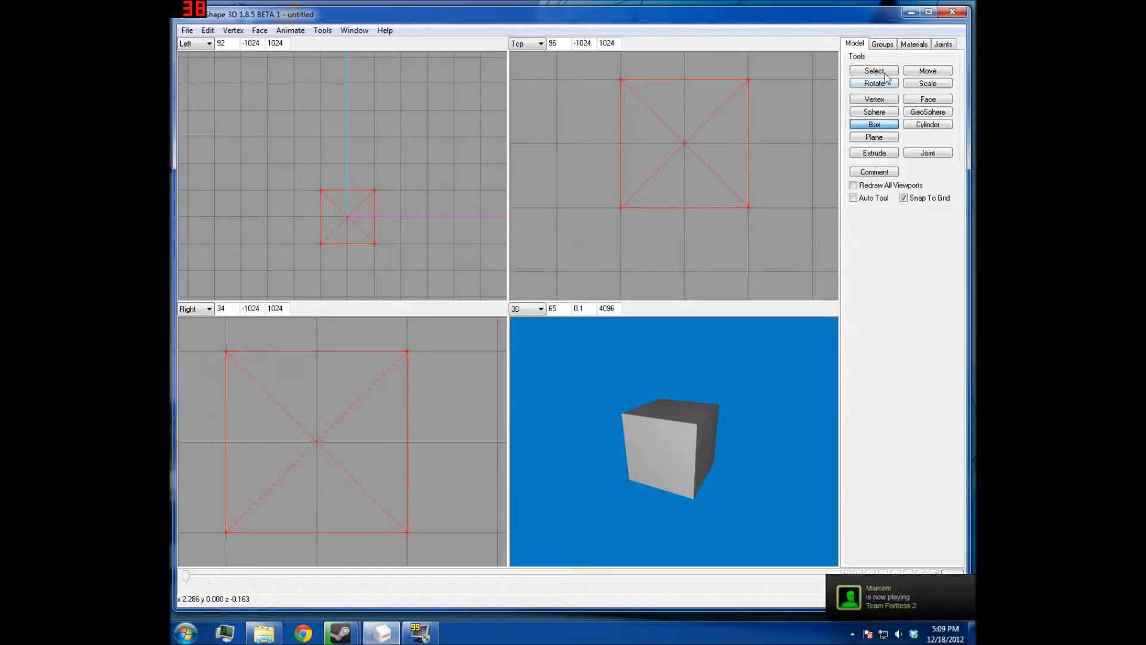
Activate the Select tool and compare the box in Smooth Shaded and Textured display in the 3D viewport
{"action": "right_click", "coordinate": [724, 374]}
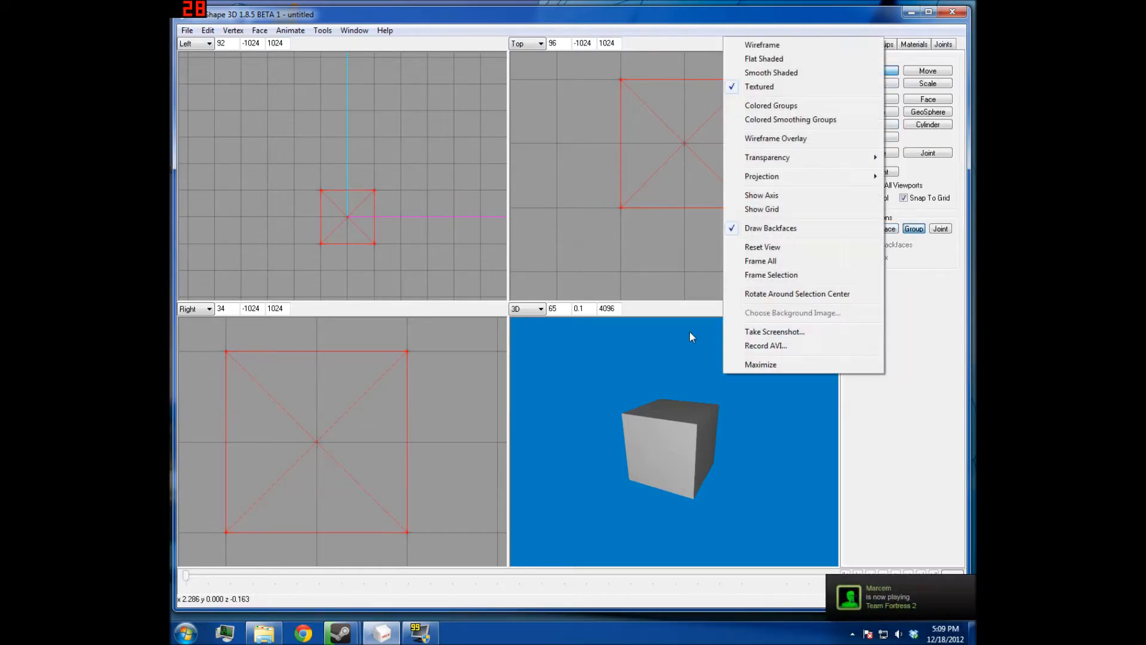
{"action": "left_click", "coordinate": [780, 77]}
{"action": "right_click", "coordinate": [719, 343]}
{"action": "left_click", "coordinate": [764, 54]}
{"action": "left_click_drag", "start_coordinate": [719, 353], "coordinate": [729, 373]}
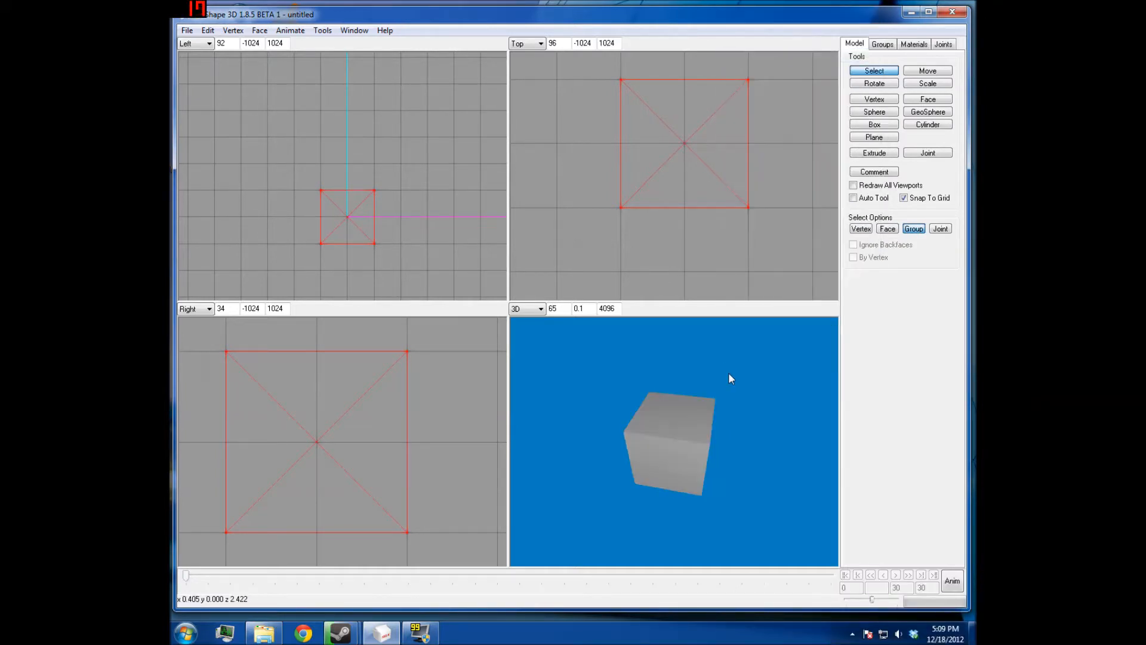
Display the box as Wireframe in the 3D viewport and view it from different angles
{"action": "right_click", "coordinate": [729, 373]}
{"action": "left_click", "coordinate": [764, 45]}
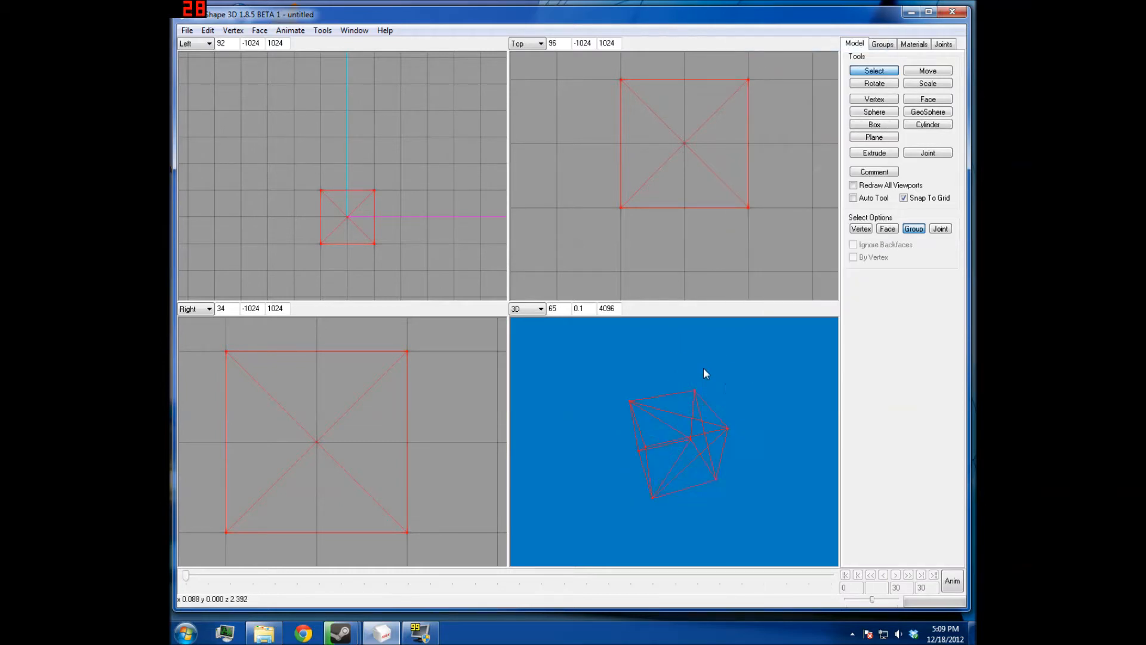
{"action": "mouse_move", "coordinate": [684, 352]}
{"action": "left_mouse_down"}
{"action": "mouse_move", "coordinate": [634, 371]}
{"action": "mouse_move", "coordinate": [692, 383]}
{"action": "mouse_move", "coordinate": [670, 378]}
{"action": "mouse_move", "coordinate": [692, 364]}
{"action": "left_mouse_up"}
Display the box Flat Shaded in the 3D viewport and set the Select tool to pick faces
{"action": "right_click", "coordinate": [634, 365]}
{"action": "left_click", "coordinate": [663, 50]}
{"action": "right_click", "coordinate": [671, 382]}
{"action": "left_click", "coordinate": [654, 394]}
{"action": "left_click", "coordinate": [886, 229]}
{"action": "mouse_move", "coordinate": [686, 488]}
{"action": "left_mouse_down"}
{"action": "mouse_move", "coordinate": [665, 492]}
{"action": "mouse_move", "coordinate": [705, 485]}
{"action": "left_mouse_up"}
{"action": "left_click_drag", "start_coordinate": [639, 421], "coordinate": [582, 451]}
Open Kapitan.ms3d from the Models folder without saving the current model
{"action": "left_click", "coordinate": [188, 31]}
{"action": "left_click", "coordinate": [203, 56]}
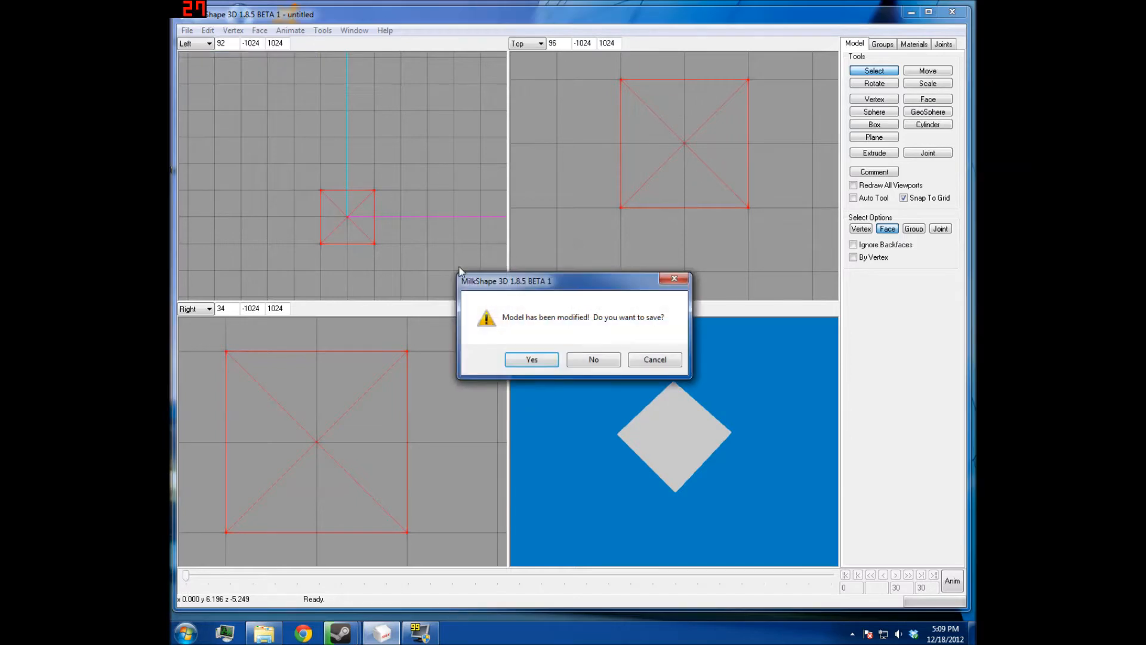
{"action": "left_click", "coordinate": [594, 358]}
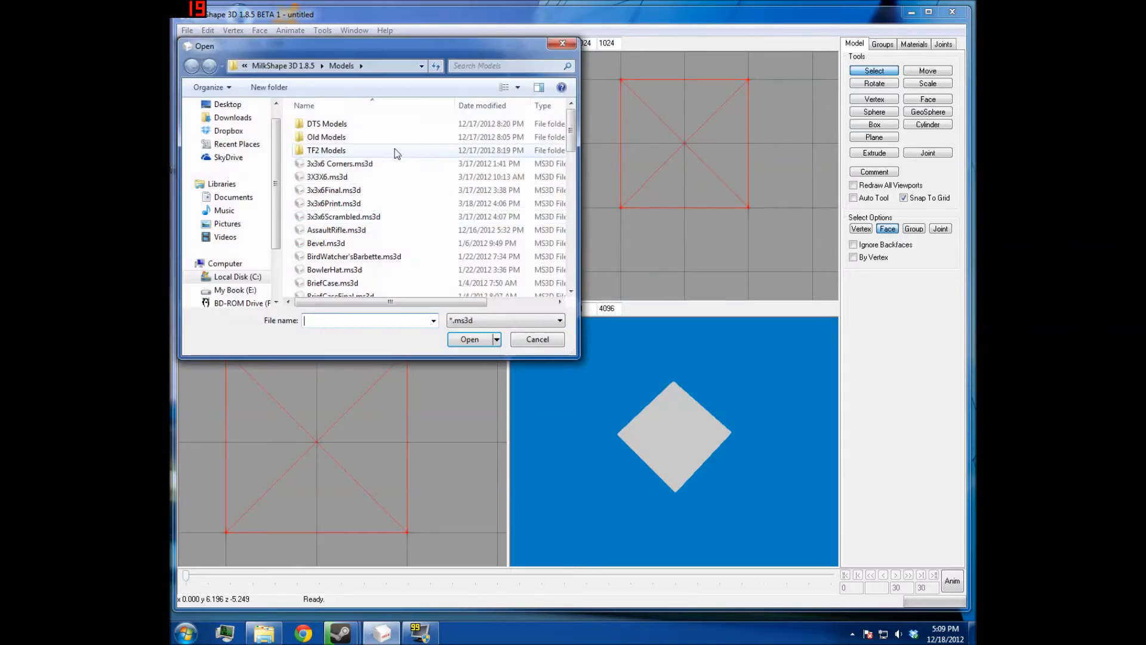
{"action": "left_click", "coordinate": [383, 245]}
{"action": "scroll", "coordinate": [418, 227], "scroll_direction": "down", "scroll_amount": 5}
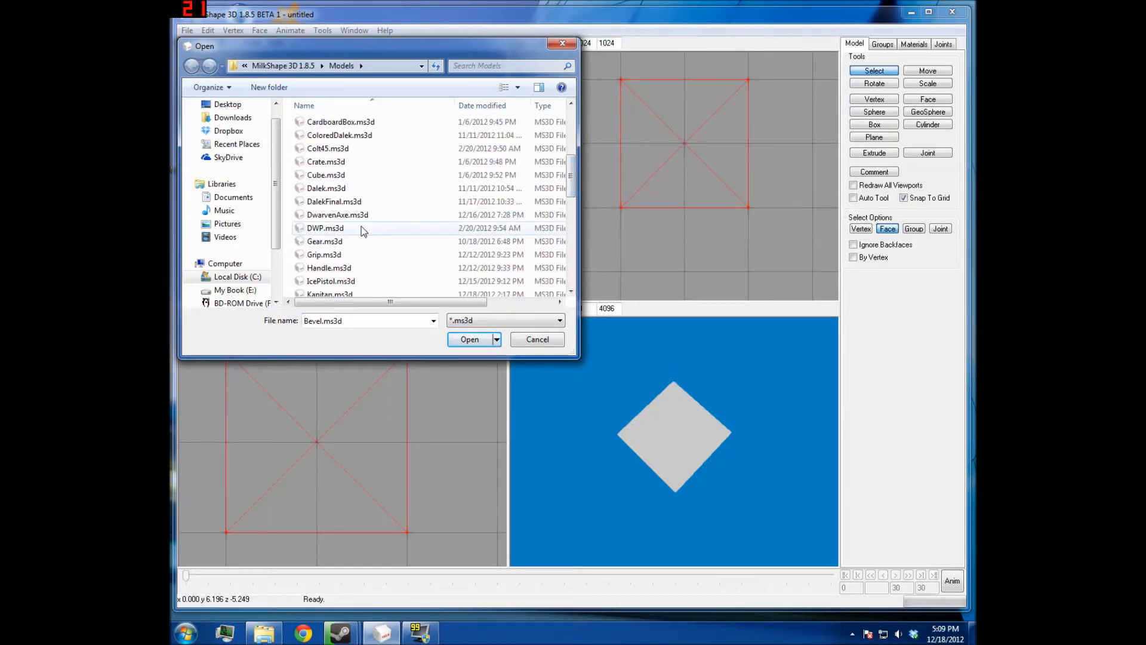
{"action": "left_click", "coordinate": [355, 294]}
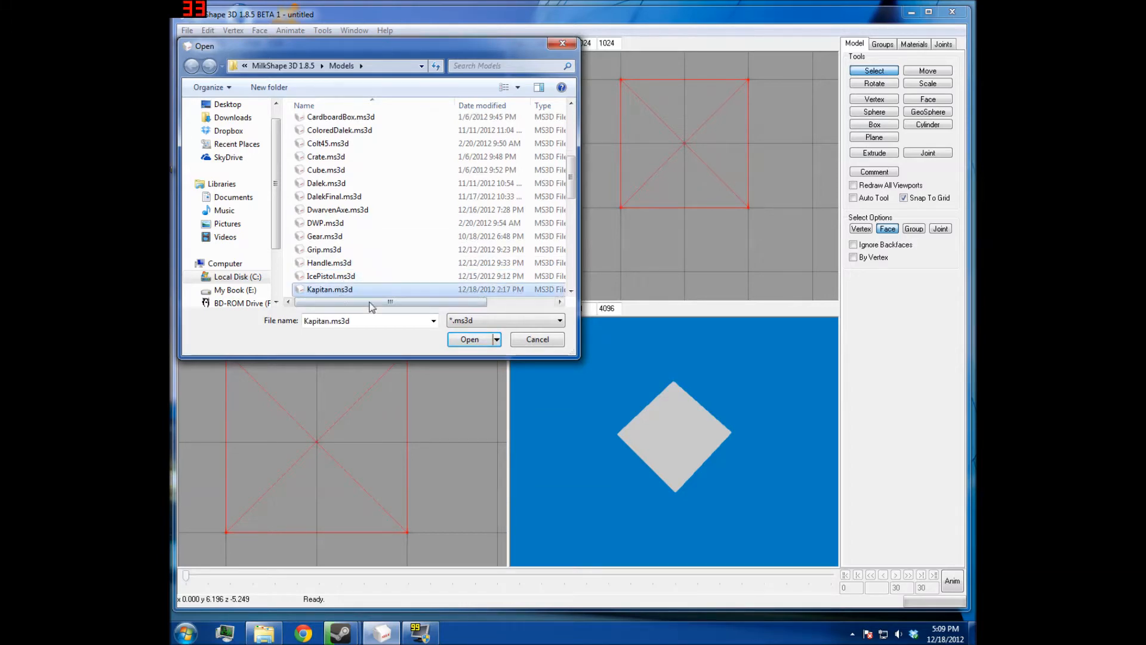
{"action": "left_click", "coordinate": [469, 339]}
Set the 3D viewport to Textured display and view the car from several angles
{"action": "mouse_move", "coordinate": [703, 402]}
{"action": "left_mouse_down"}
{"action": "mouse_move", "coordinate": [736, 393]}
{"action": "mouse_move", "coordinate": [662, 386]}
{"action": "mouse_move", "coordinate": [703, 388]}
{"action": "mouse_move", "coordinate": [615, 428]}
{"action": "mouse_move", "coordinate": [633, 434]}
{"action": "mouse_move", "coordinate": [594, 452]}
{"action": "mouse_move", "coordinate": [507, 442]}
{"action": "mouse_move", "coordinate": [672, 421]}
{"action": "mouse_move", "coordinate": [599, 416]}
{"action": "mouse_move", "coordinate": [577, 431]}
{"action": "mouse_move", "coordinate": [589, 442]}
{"action": "mouse_move", "coordinate": [519, 440]}
{"action": "mouse_move", "coordinate": [700, 442]}
{"action": "mouse_move", "coordinate": [678, 456]}
{"action": "left_mouse_up"}
{"action": "right_click", "coordinate": [678, 456]}
{"action": "left_click", "coordinate": [714, 169]}
{"action": "left_click_drag", "start_coordinate": [723, 374], "coordinate": [862, 378]}
{"action": "left_click_drag", "start_coordinate": [772, 410], "coordinate": [772, 421]}
Compare the car in Smooth Shaded and Textured display in the 3D viewport, ending on Textured
{"action": "right_click", "coordinate": [772, 422]}
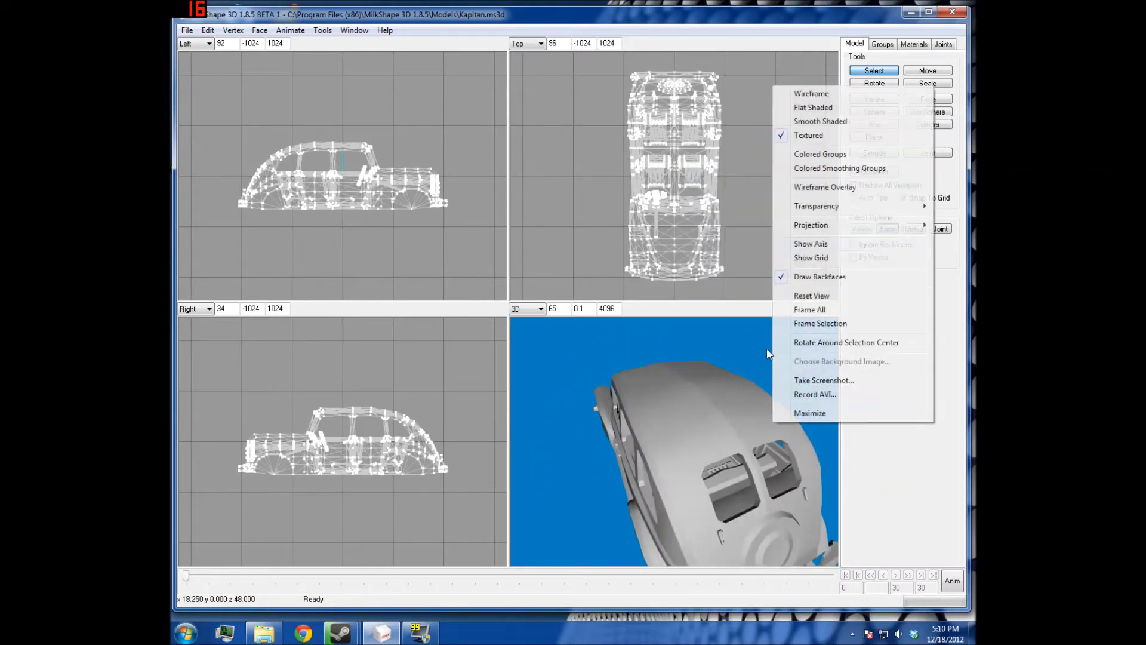
{"action": "left_click", "coordinate": [816, 123]}
{"action": "mouse_move", "coordinate": [793, 357]}
{"action": "left_mouse_down"}
{"action": "mouse_move", "coordinate": [806, 360]}
{"action": "mouse_move", "coordinate": [757, 378]}
{"action": "mouse_move", "coordinate": [719, 346]}
{"action": "mouse_move", "coordinate": [612, 371]}
{"action": "left_mouse_up"}
{"action": "right_click", "coordinate": [612, 371]}
{"action": "left_click", "coordinate": [677, 86]}
{"action": "left_click_drag", "start_coordinate": [694, 349], "coordinate": [764, 347]}
Close the car model by starting a new, empty model
{"action": "left_click", "coordinate": [187, 30]}
{"action": "left_click", "coordinate": [197, 42]}
{"action": "right_click", "coordinate": [356, 231]}
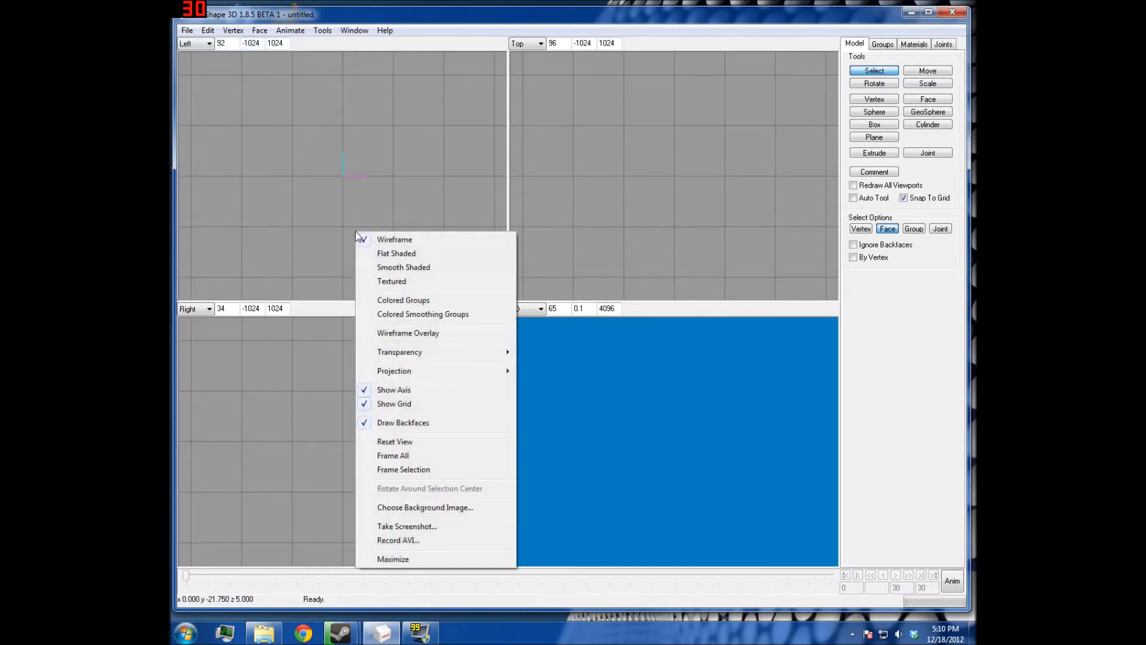
{"action": "left_click", "coordinate": [334, 253]}
Open ColoredDalek.ms3d from the Models folder without saving the empty model
{"action": "left_click", "coordinate": [207, 31]}
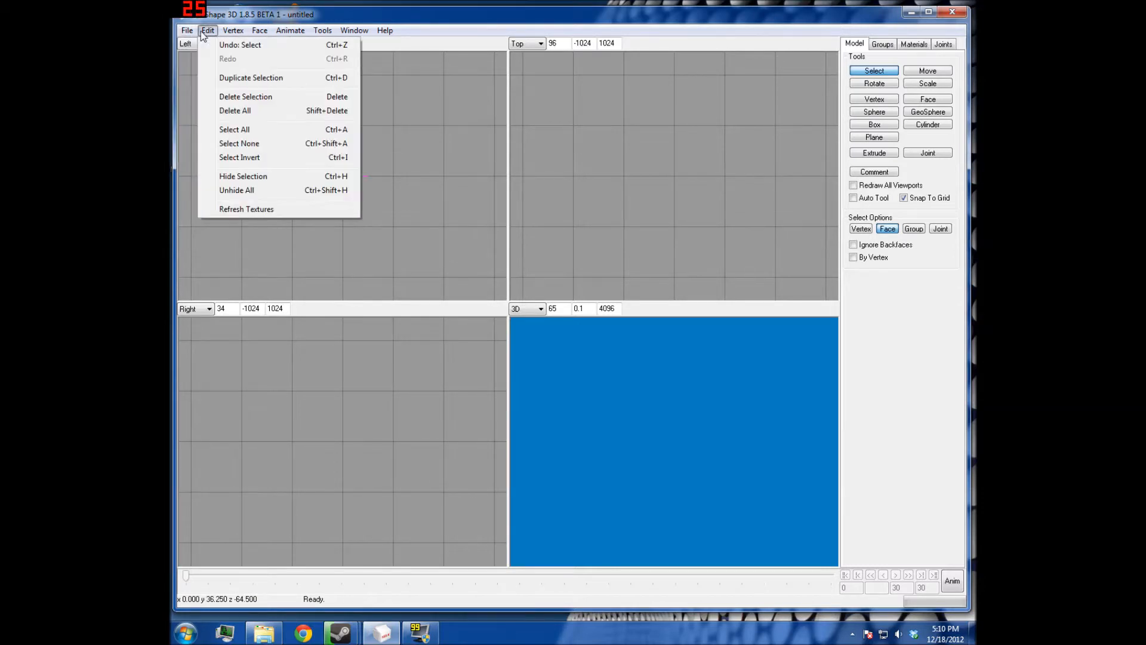
{"action": "mouse_move", "coordinate": [187, 30]}
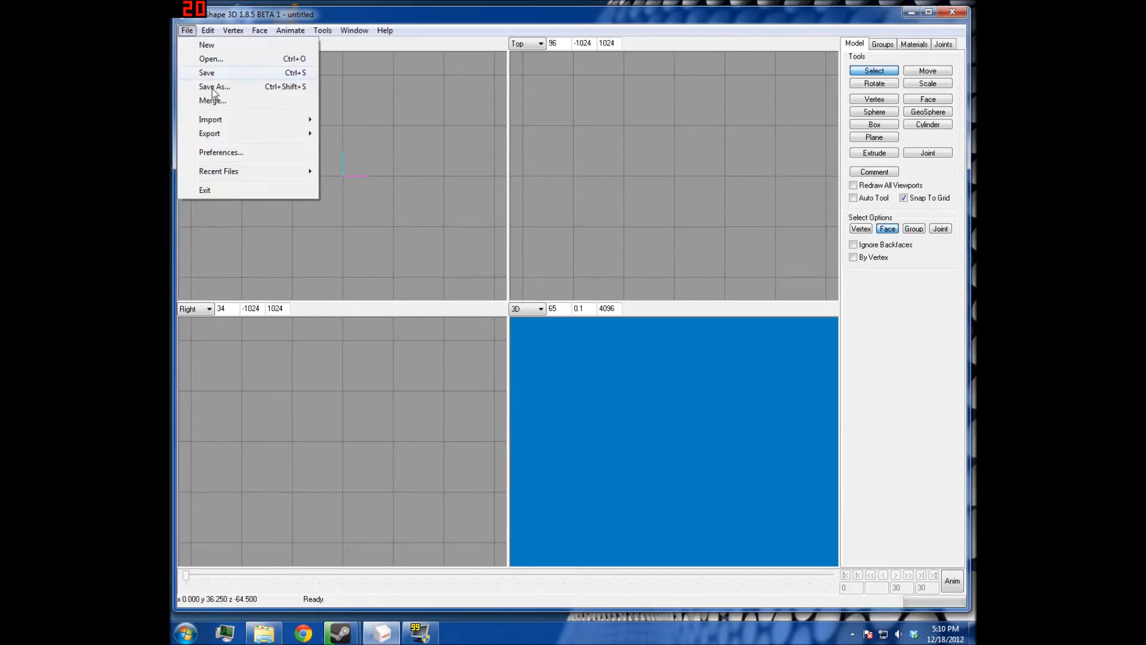
{"action": "mouse_move", "coordinate": [214, 123]}
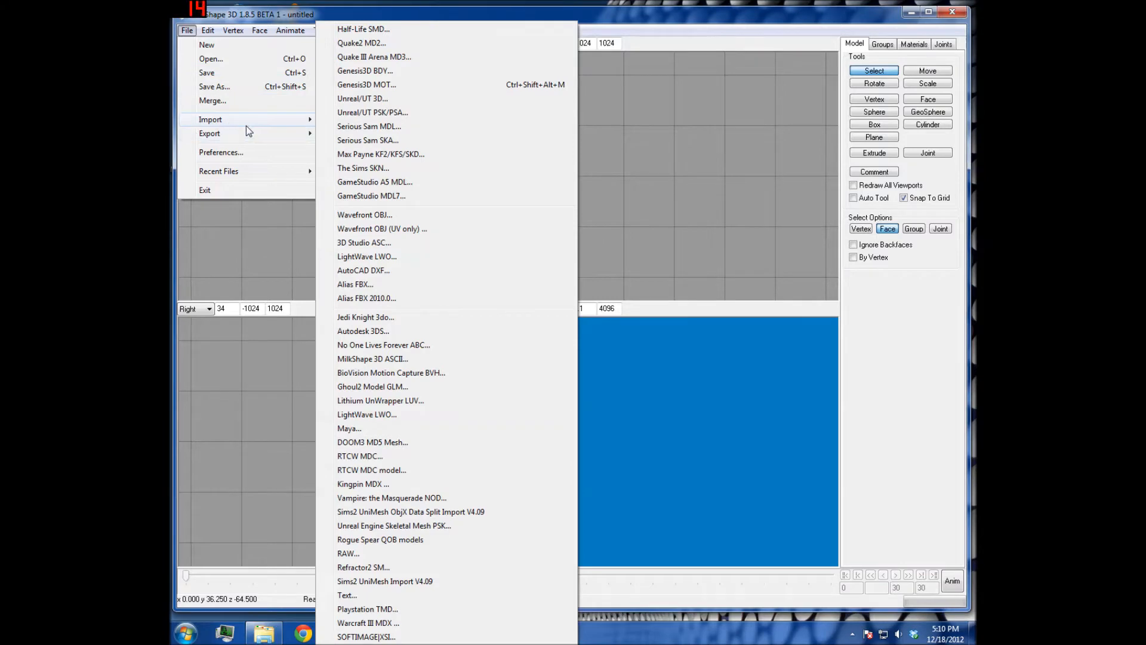
{"action": "left_click", "coordinate": [223, 62]}
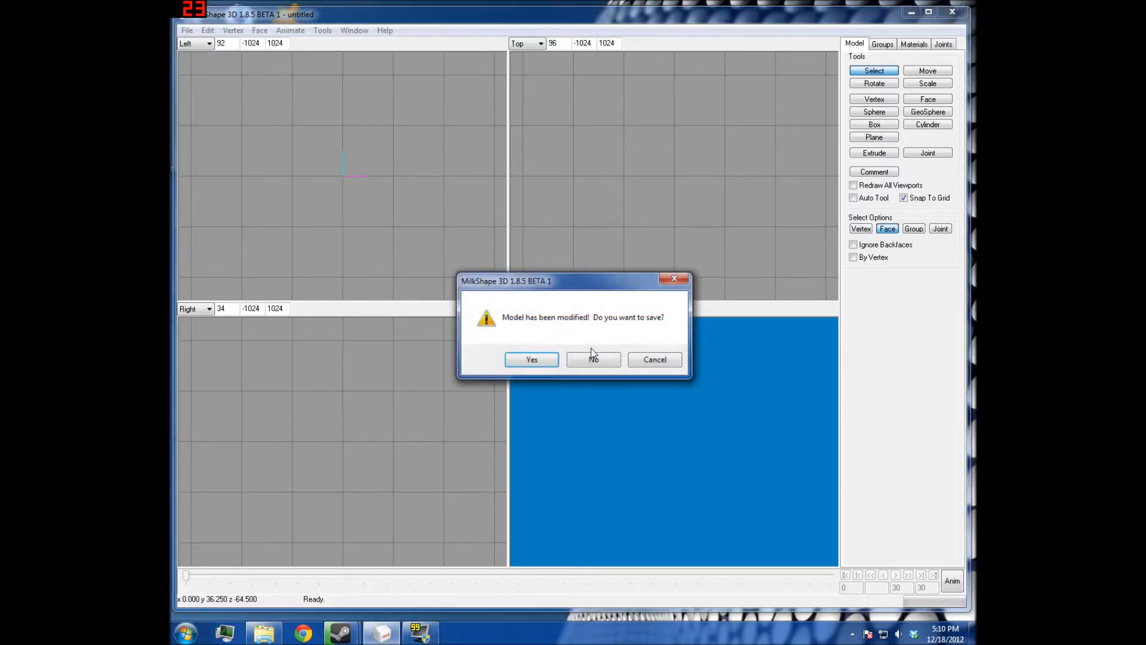
{"action": "left_click", "coordinate": [590, 353]}
{"action": "left_click", "coordinate": [422, 230]}
{"action": "scroll", "coordinate": [423, 231], "scroll_direction": "down", "scroll_amount": 1}
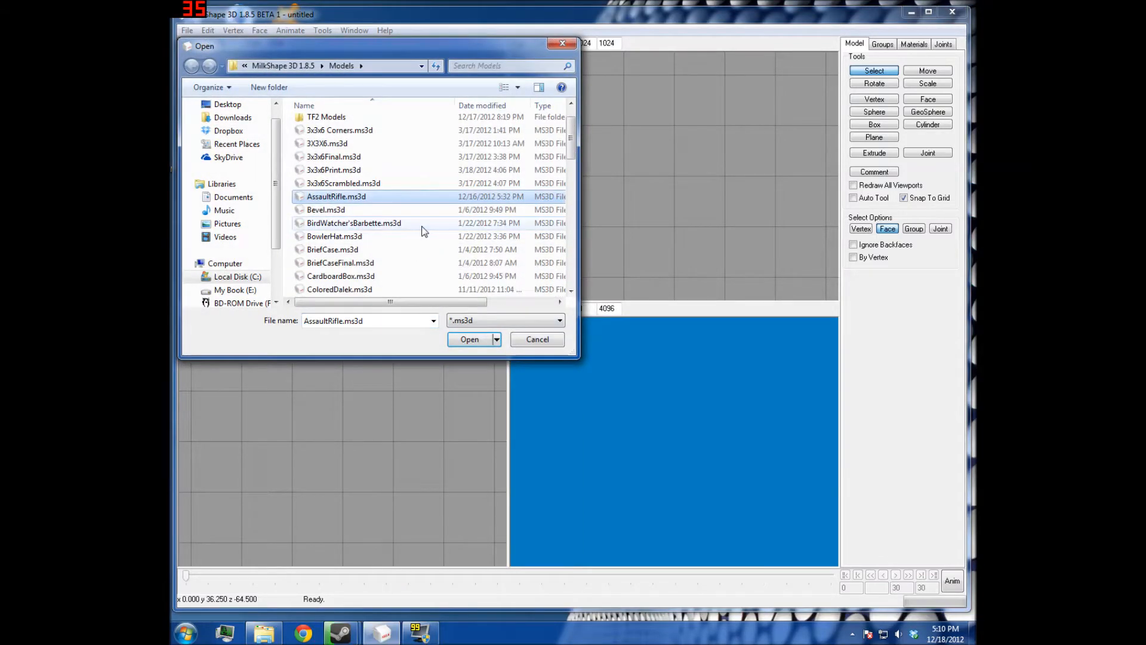
{"action": "scroll", "coordinate": [416, 260], "scroll_direction": "down", "scroll_amount": 1}
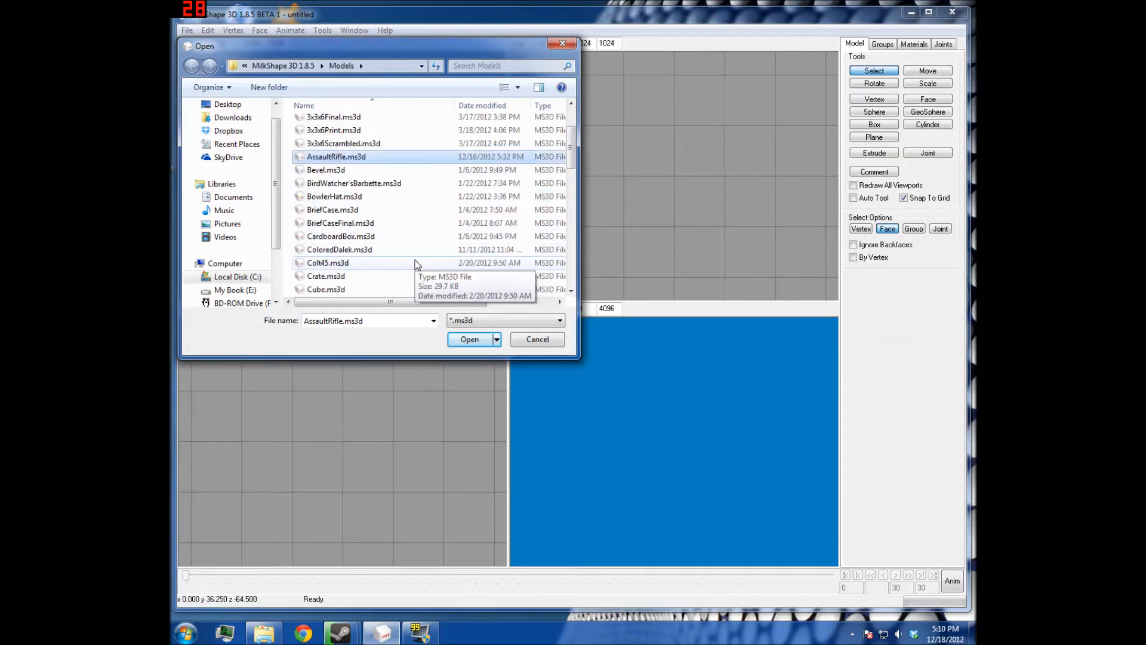
{"action": "left_click", "coordinate": [382, 249]}
{"action": "left_click", "coordinate": [470, 340]}
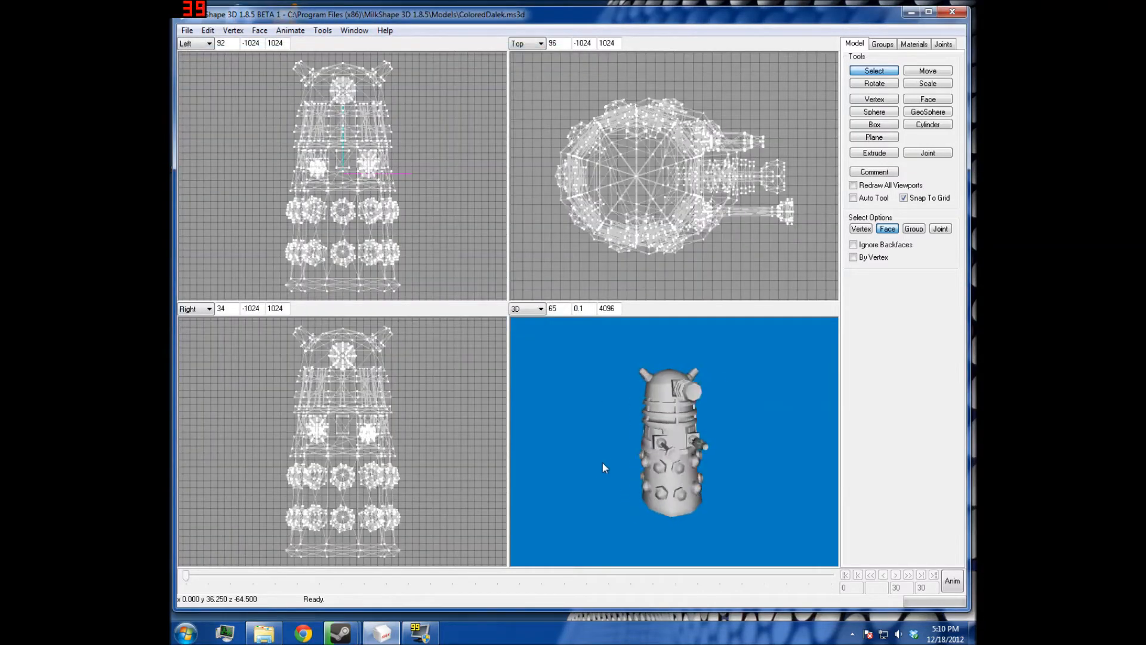
Select the entire Dalek model and unweld its vertices
{"action": "right_click_drag", "start_coordinate": [602, 465], "coordinate": [611, 452]}
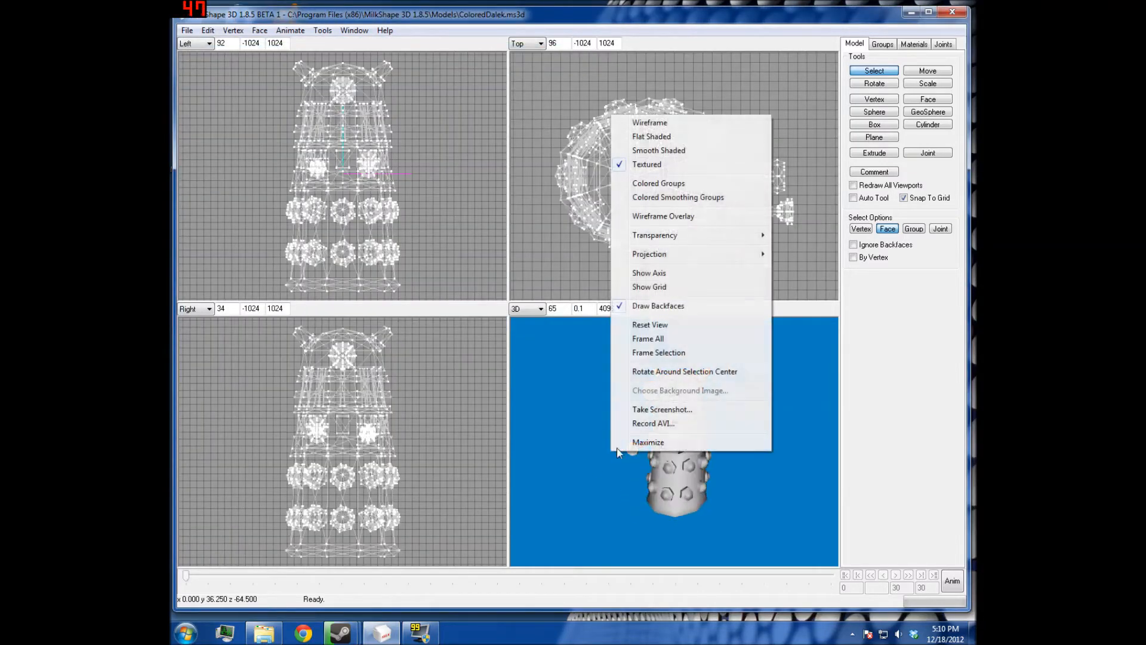
{"action": "left_click", "coordinate": [518, 556]}
{"action": "left_click", "coordinate": [207, 30]}
{"action": "left_click", "coordinate": [254, 124]}
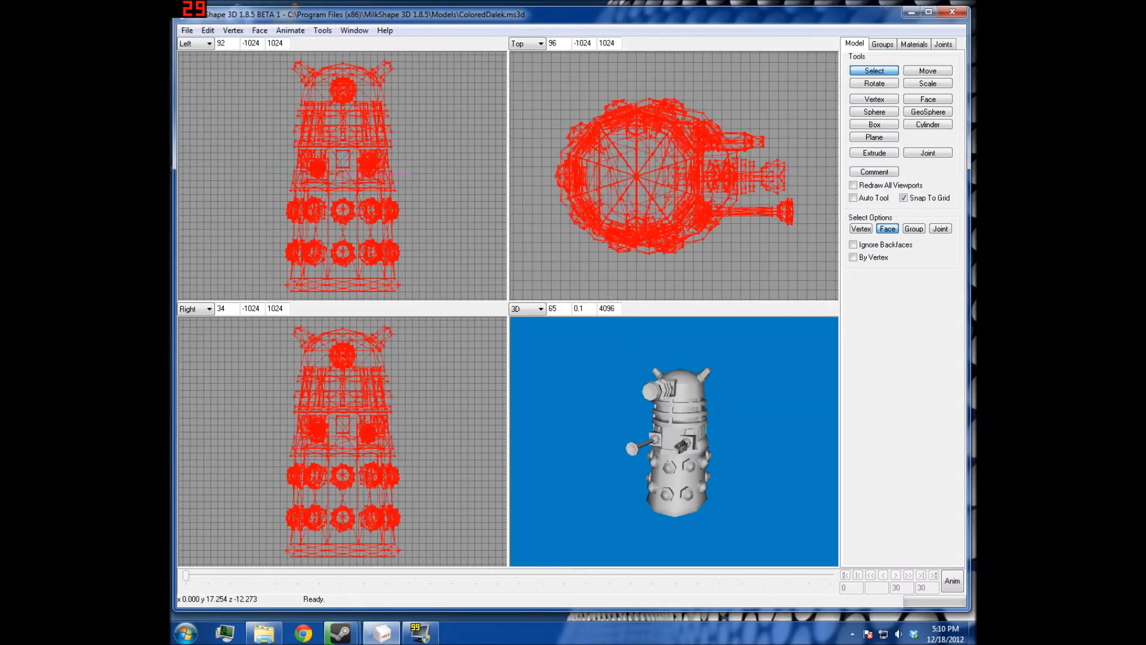
{"action": "left_click", "coordinate": [233, 30]}
{"action": "left_click", "coordinate": [257, 102]}
Turn on Auto Smooth in the smoothing groups settings and view the Dalek from another angle
{"action": "left_click", "coordinate": [882, 44]}
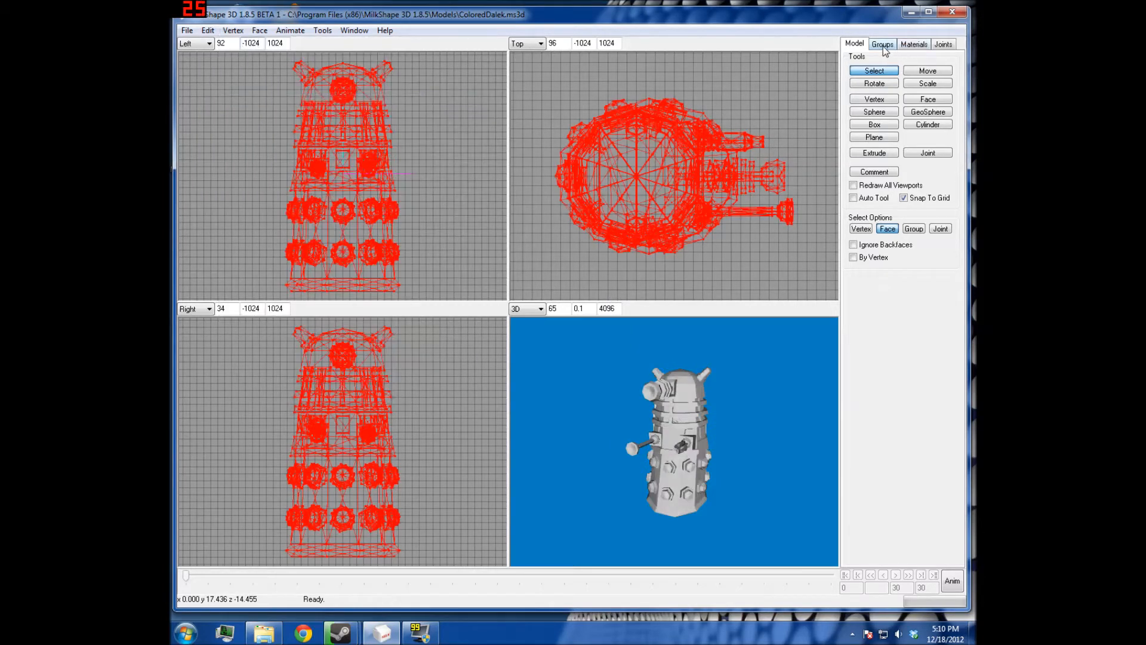
{"action": "left_click", "coordinate": [232, 30]}
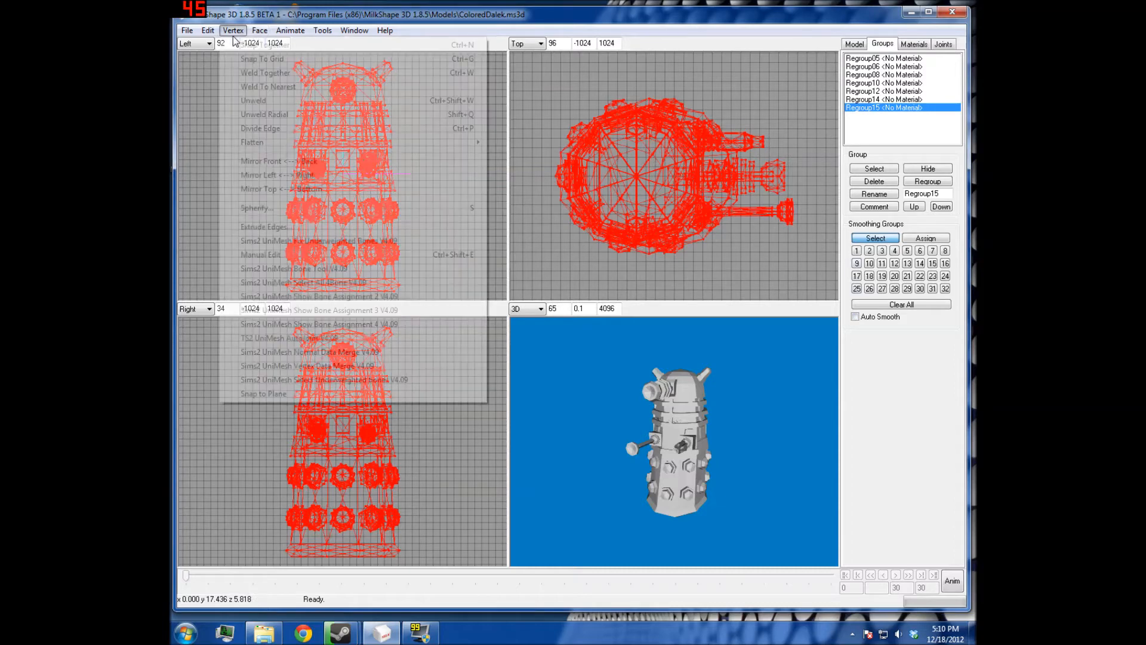
{"action": "left_click", "coordinate": [245, 65]}
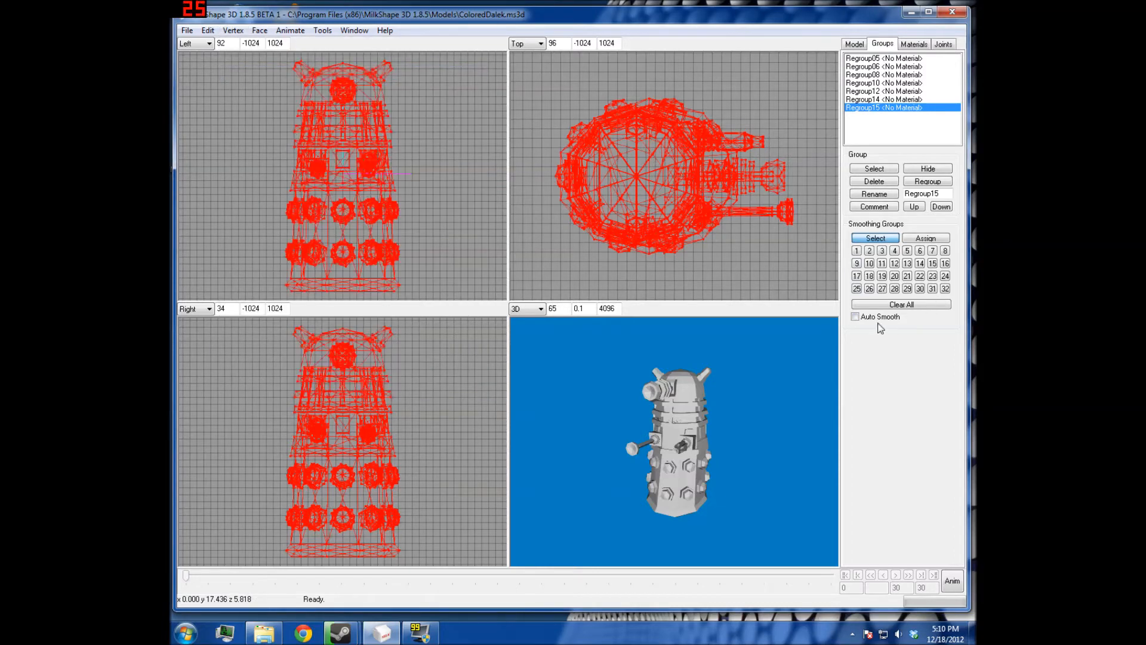
{"action": "left_click", "coordinate": [855, 316]}
{"action": "mouse_move", "coordinate": [804, 407]}
{"action": "left_mouse_down"}
{"action": "mouse_move", "coordinate": [743, 388]}
{"action": "mouse_move", "coordinate": [797, 393]}
{"action": "mouse_move", "coordinate": [660, 410]}
{"action": "mouse_move", "coordinate": [805, 423]}
{"action": "mouse_move", "coordinate": [687, 394]}
{"action": "left_mouse_up"}
Try Colored Groups display in the Left viewport, and switch it off again
{"action": "right_click", "coordinate": [460, 228]}
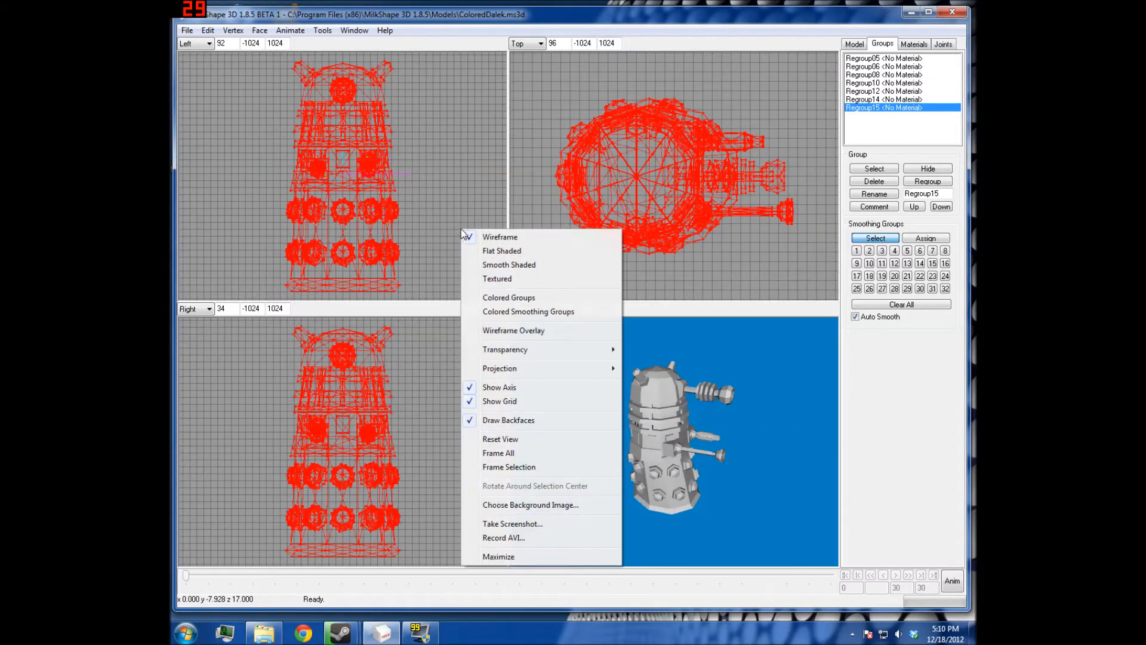
{"action": "left_click", "coordinate": [507, 298]}
{"action": "mouse_move", "coordinate": [652, 358]}
{"action": "left_mouse_down"}
{"action": "mouse_move", "coordinate": [657, 376]}
{"action": "mouse_move", "coordinate": [672, 363]}
{"action": "mouse_move", "coordinate": [642, 356]}
{"action": "left_mouse_up"}
{"action": "right_click", "coordinate": [449, 239]}
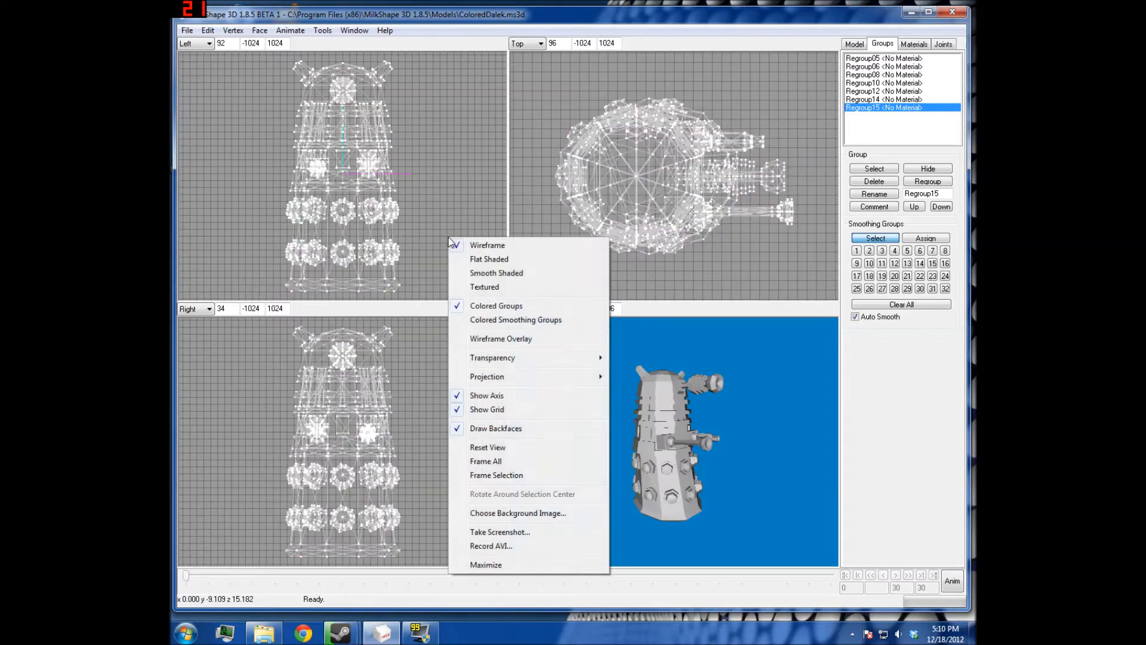
{"action": "left_click", "coordinate": [470, 302]}
{"action": "right_click", "coordinate": [647, 366]}
{"action": "right_click", "coordinate": [627, 384]}
{"action": "left_click", "coordinate": [574, 388]}
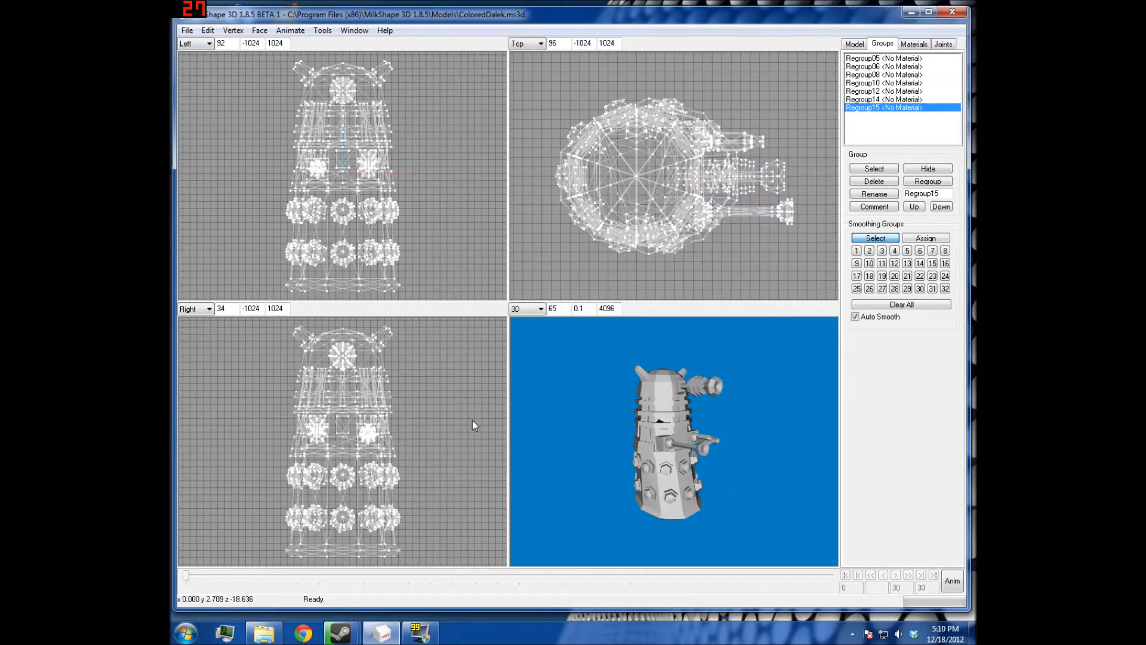
{"action": "right_click", "coordinate": [472, 423]}
{"action": "left_click", "coordinate": [441, 256]}
{"action": "right_click", "coordinate": [442, 256]}
{"action": "left_click", "coordinate": [509, 213]}
{"action": "right_click", "coordinate": [512, 215]}
{"action": "right_click", "coordinate": [461, 373]}
{"action": "right_click", "coordinate": [460, 266]}
{"action": "right_click", "coordinate": [718, 420]}
{"action": "left_click", "coordinate": [506, 276]}
{"action": "right_click", "coordinate": [643, 387]}
{"action": "left_click", "coordinate": [518, 407]}
Try Textured display in the Left viewport, and return it to Wireframe
{"action": "right_click", "coordinate": [475, 183]}
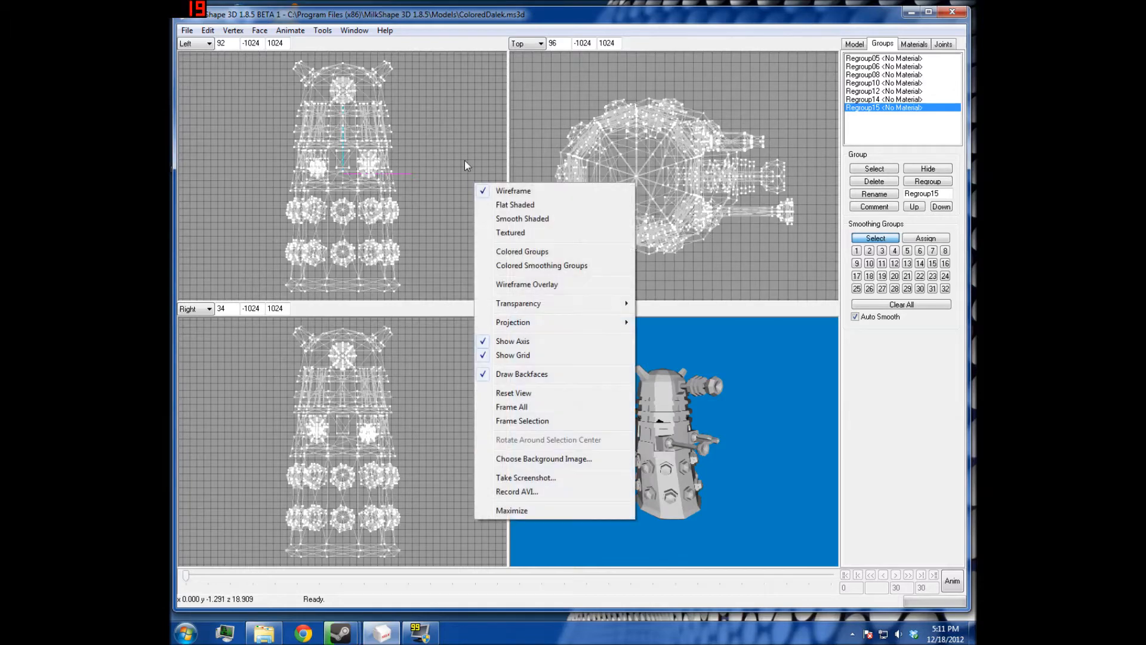
{"action": "left_click", "coordinate": [522, 232]}
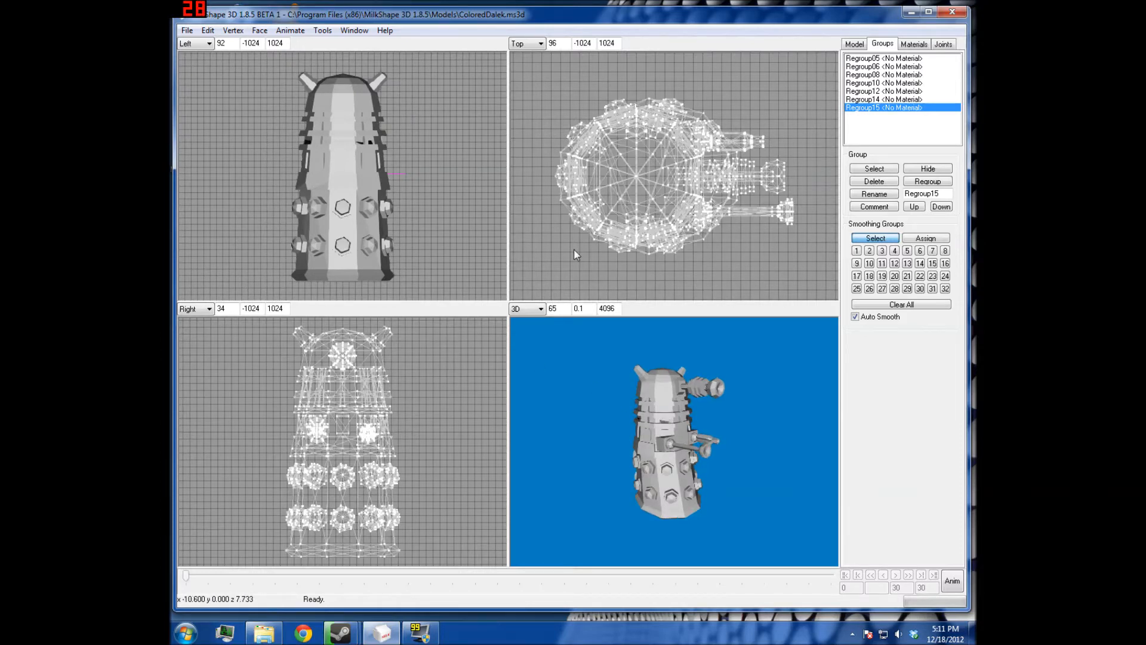
{"action": "right_click", "coordinate": [479, 245]}
{"action": "left_click", "coordinate": [504, 253]}
Try Colored Groups display in the 3D viewport, look at the Dalek from several angles, and switch it off again
{"action": "right_click", "coordinate": [618, 408]}
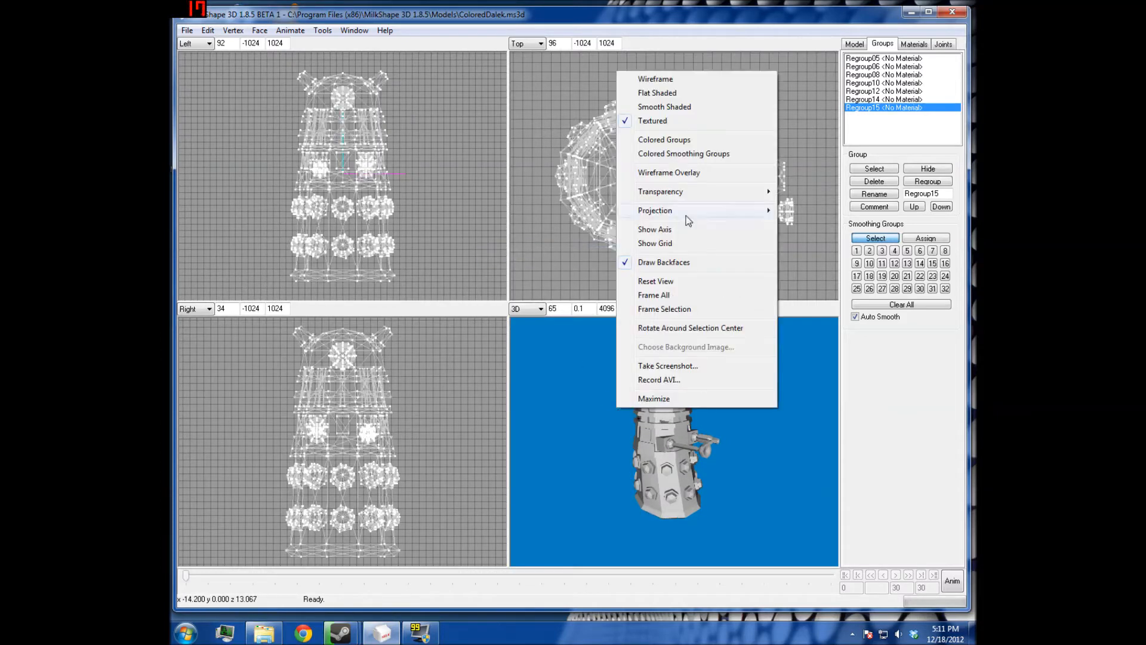
{"action": "left_click", "coordinate": [676, 139]}
{"action": "left_click_drag", "start_coordinate": [774, 467], "coordinate": [641, 475]}
{"action": "scroll", "coordinate": [707, 482], "scroll_direction": "up", "scroll_amount": 3}
{"action": "left_click_drag", "start_coordinate": [693, 387], "coordinate": [699, 435]}
{"action": "scroll", "coordinate": [746, 384], "scroll_direction": "down", "scroll_amount": 3}
{"action": "right_click", "coordinate": [699, 435]}
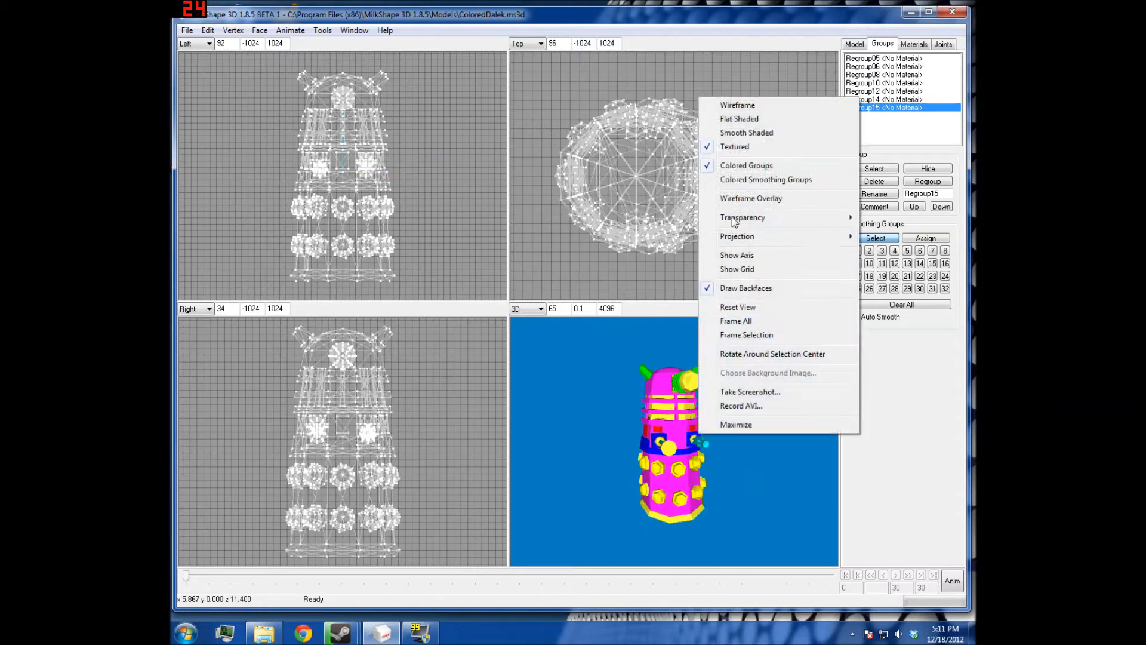
{"action": "left_click", "coordinate": [745, 173]}
Try Colored Smoothing Groups display in the 3D viewport, and switch it off again
{"action": "right_click", "coordinate": [709, 403]}
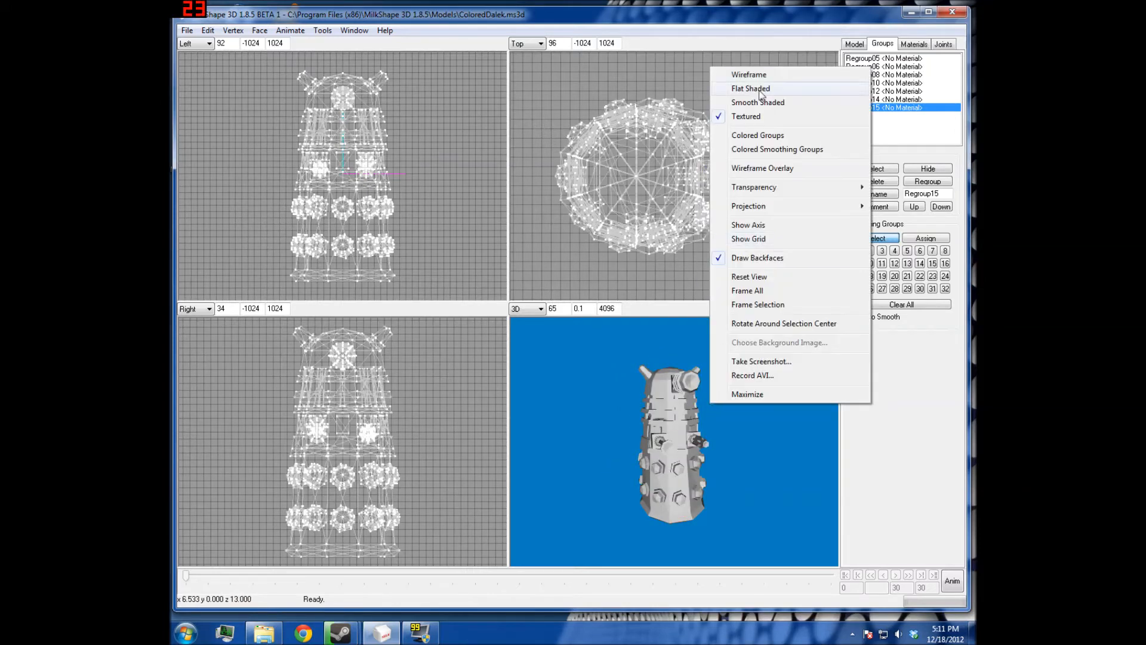
{"action": "left_click", "coordinate": [748, 152]}
{"action": "left_click_drag", "start_coordinate": [765, 436], "coordinate": [808, 463]}
{"action": "right_click", "coordinate": [808, 463]}
{"action": "left_click", "coordinate": [841, 210]}
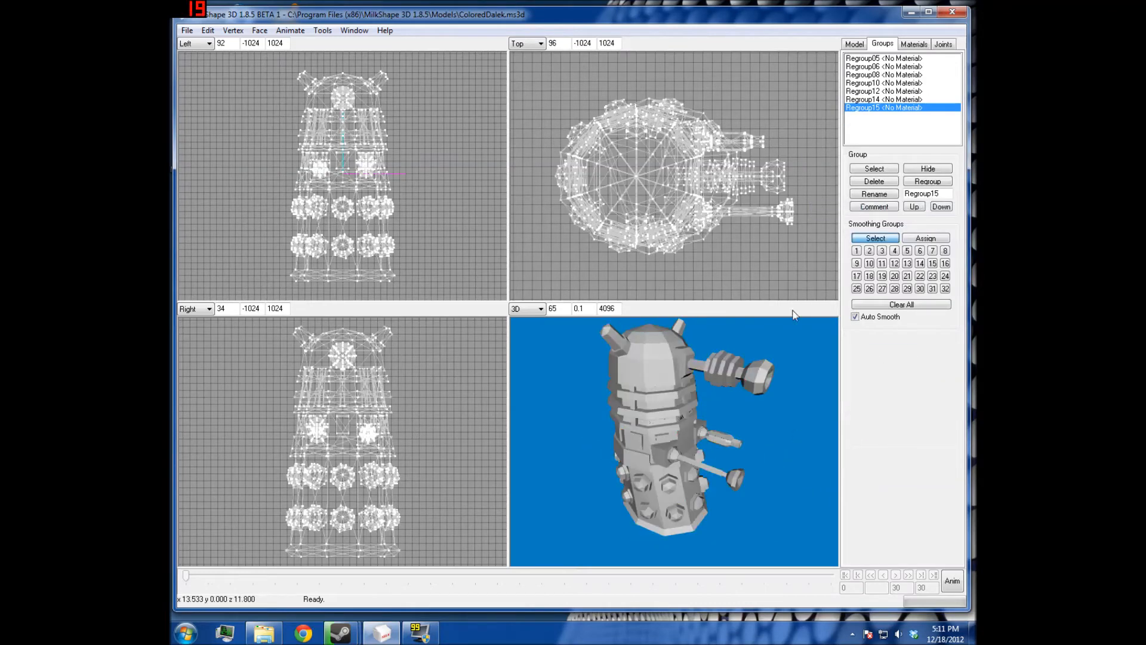
Turn on Wireframe Overlay in the 3D viewport and view the Dalek from behind
{"action": "right_click", "coordinate": [741, 399]}
{"action": "left_click", "coordinate": [789, 166]}
{"action": "left_click_drag", "start_coordinate": [795, 358], "coordinate": [597, 388]}
Select the faces of the Dalek's rear half in the Top viewport and check the highlighted faces in 3D
{"action": "left_click", "coordinate": [855, 45]}
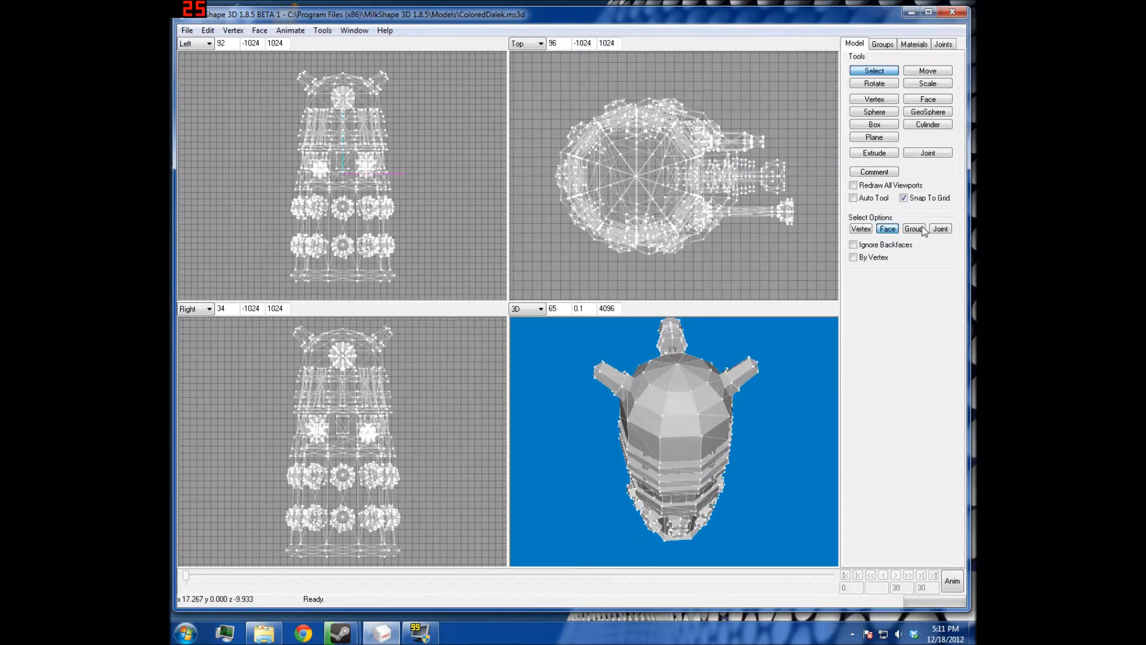
{"action": "scroll", "coordinate": [741, 281], "scroll_direction": "up", "scroll_amount": 3}
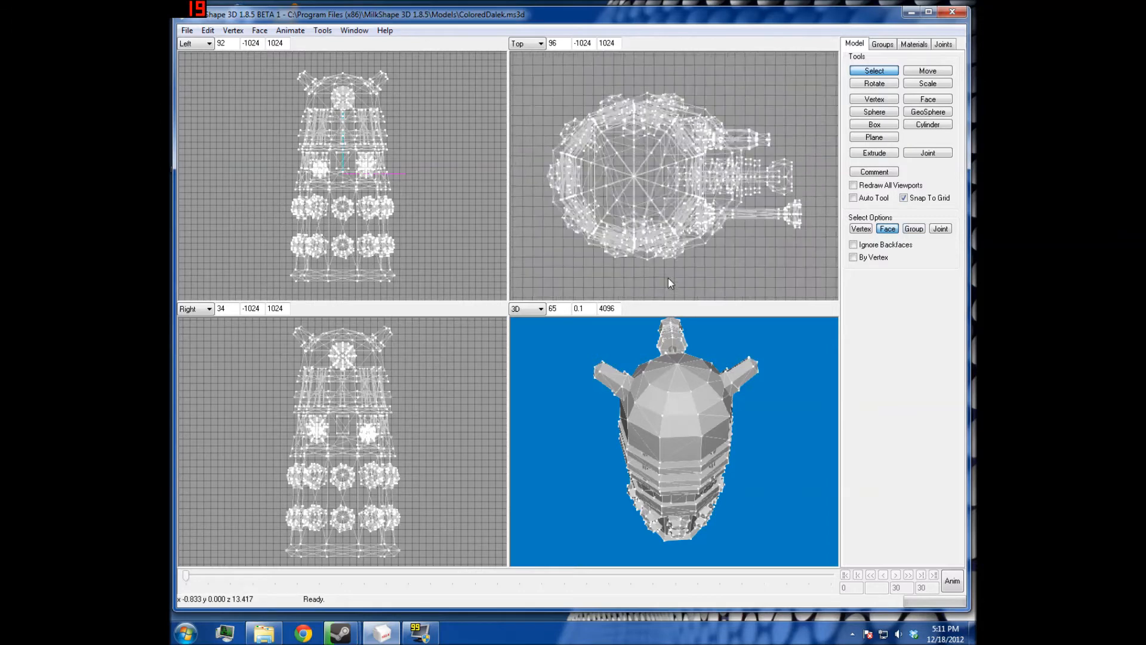
{"action": "left_click_drag", "start_coordinate": [681, 312], "coordinate": [713, 311]}
{"action": "left_click_drag", "start_coordinate": [703, 412], "coordinate": [783, 427]}
{"action": "key", "text": "ctrl+z"}
{"action": "left_click_drag", "start_coordinate": [531, 73], "coordinate": [623, 326]}
{"action": "left_click_drag", "start_coordinate": [686, 438], "coordinate": [689, 369]}
Turn off Wireframe Overlay in the 3D viewport and clear the face selection
{"action": "right_click", "coordinate": [711, 419]}
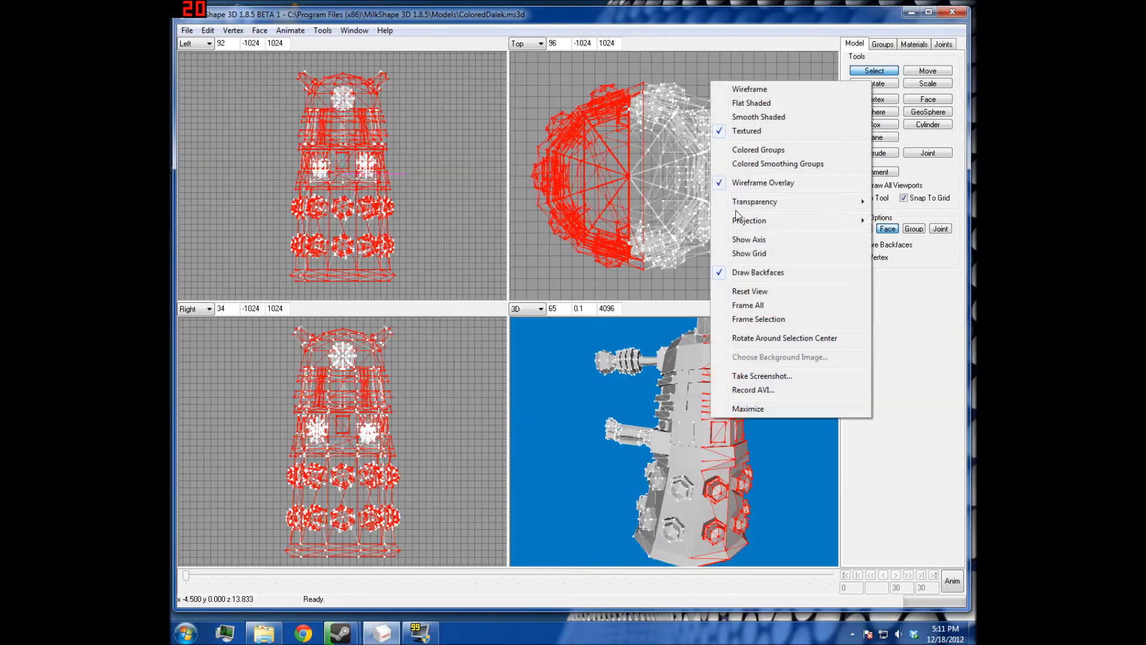
{"action": "left_click", "coordinate": [757, 183]}
{"action": "left_click", "coordinate": [756, 266]}
Set the 3D viewport's transparency mode to Depth Buffered with Alpha Reference
{"action": "left_click_drag", "start_coordinate": [758, 399], "coordinate": [792, 429]}
{"action": "right_click", "coordinate": [793, 429]}
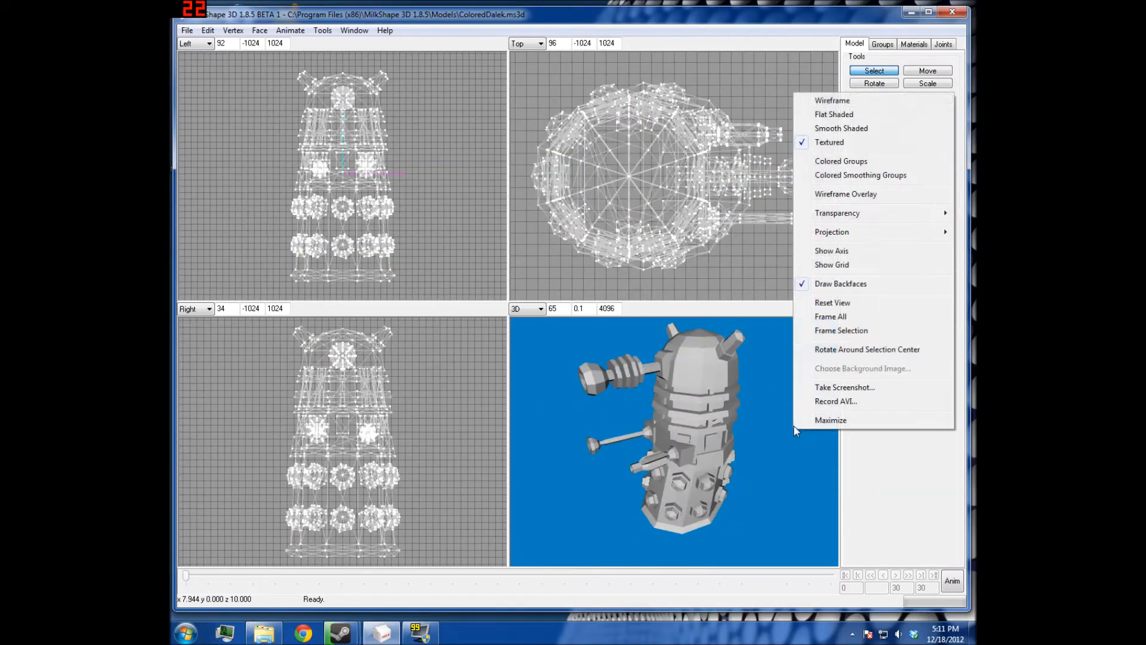
{"action": "mouse_move", "coordinate": [857, 219]}
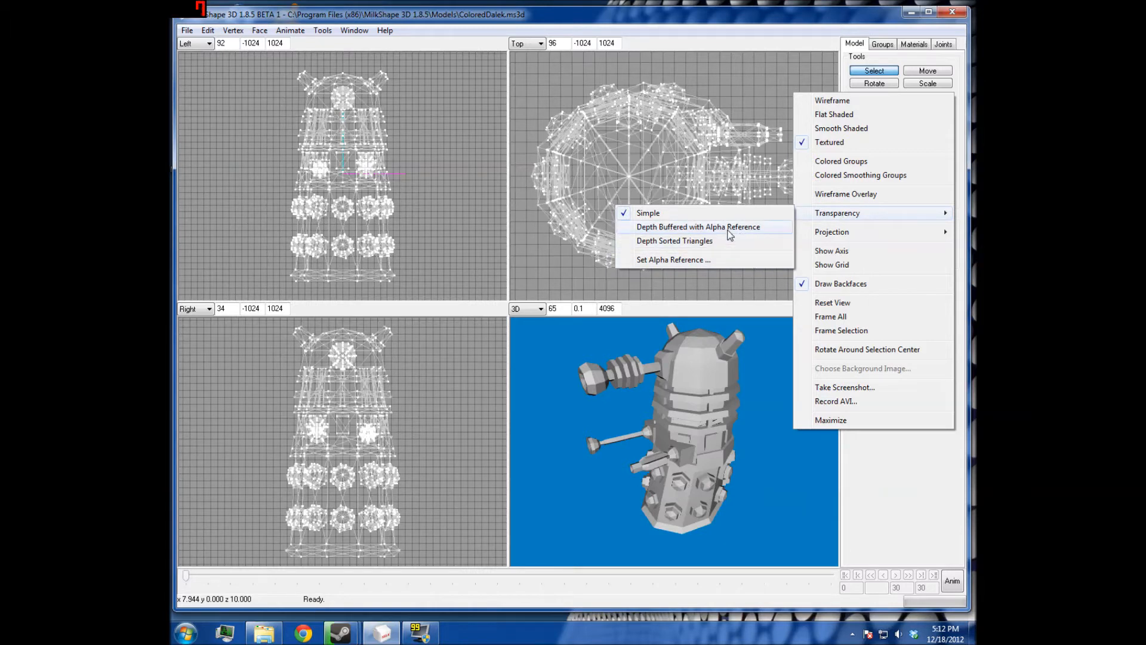
{"action": "left_click", "coordinate": [728, 231]}
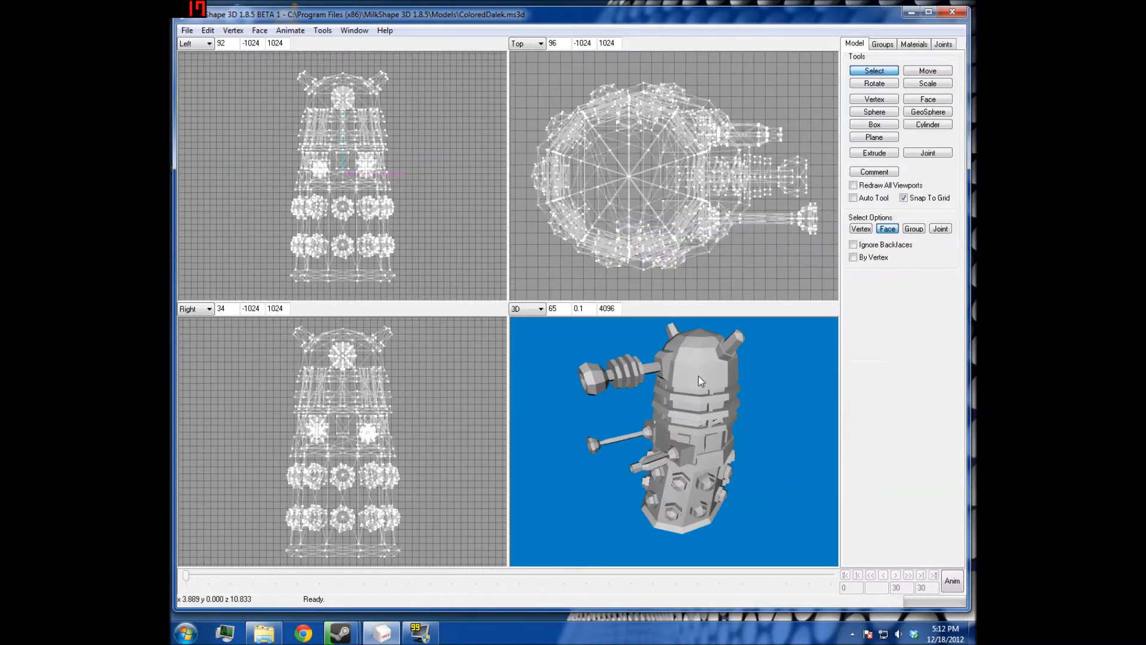
Select the Regroup12 group, covering the dome lights and the eyestalk rings, and bring the head into view
{"action": "left_click", "coordinate": [888, 229]}
{"action": "scroll", "coordinate": [427, 453], "scroll_direction": "up", "scroll_amount": 4}
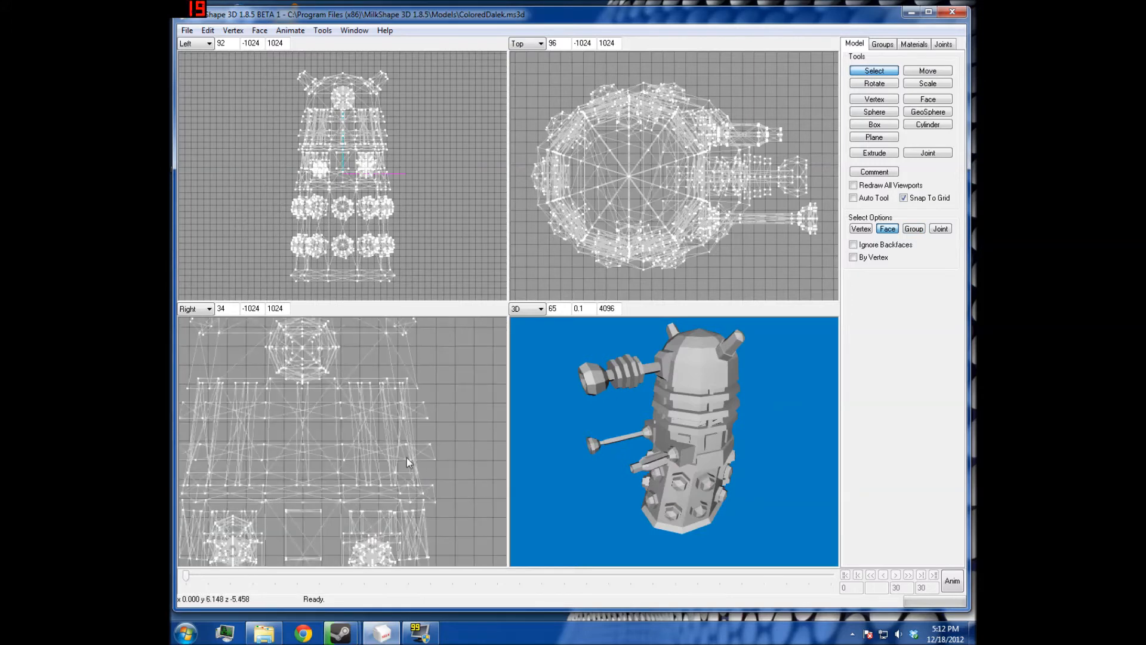
{"action": "left_click_drag", "start_coordinate": [406, 457], "coordinate": [533, 575]}
{"action": "scroll", "coordinate": [334, 406], "scroll_direction": "up", "scroll_amount": 3}
{"action": "left_click_drag", "start_coordinate": [297, 358], "coordinate": [402, 418]}
{"action": "left_click", "coordinate": [887, 46]}
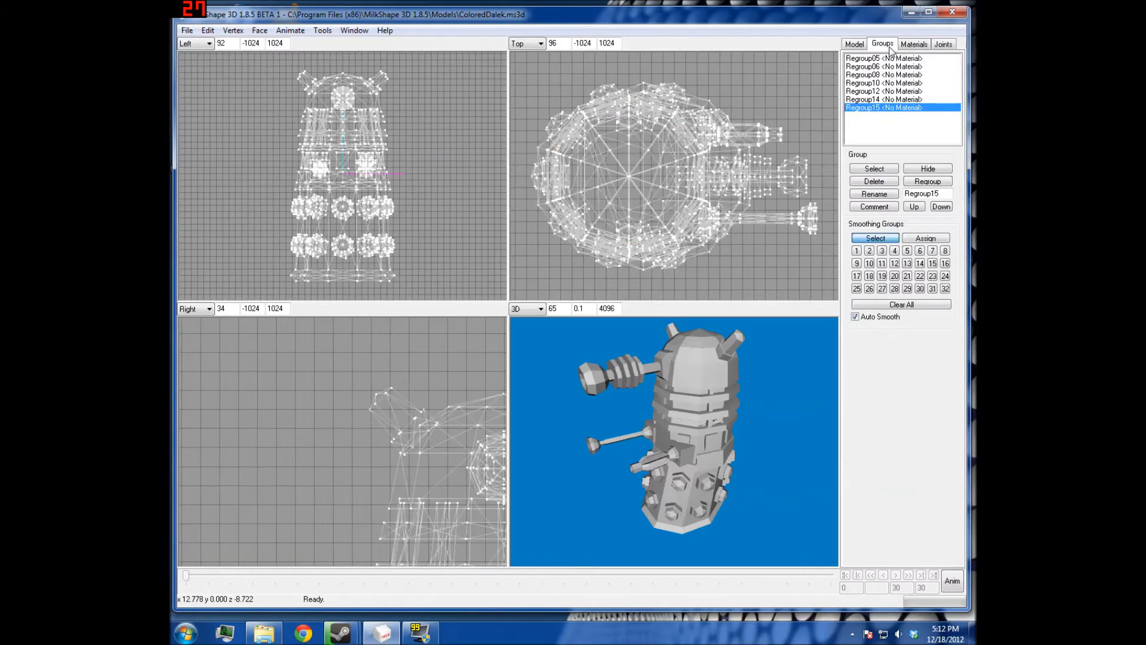
{"action": "left_click", "coordinate": [907, 99]}
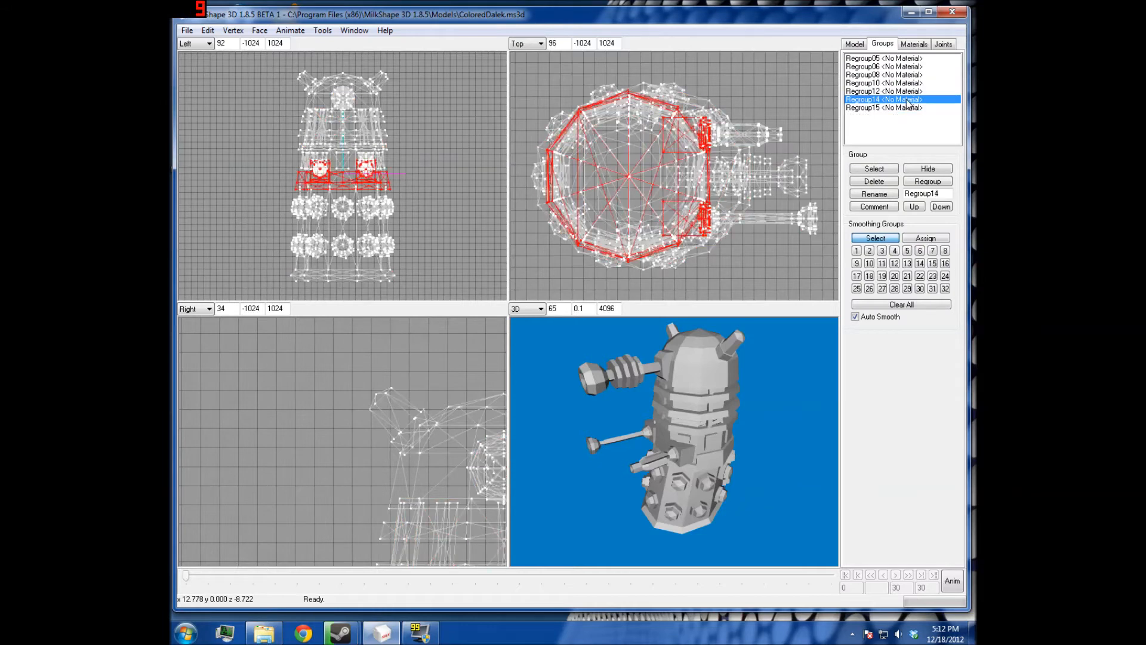
{"action": "left_click", "coordinate": [907, 91]}
{"action": "left_click_drag", "start_coordinate": [669, 420], "coordinate": [652, 371]}
{"action": "left_click_drag", "start_coordinate": [440, 412], "coordinate": [337, 405], "text": "ctrl"}
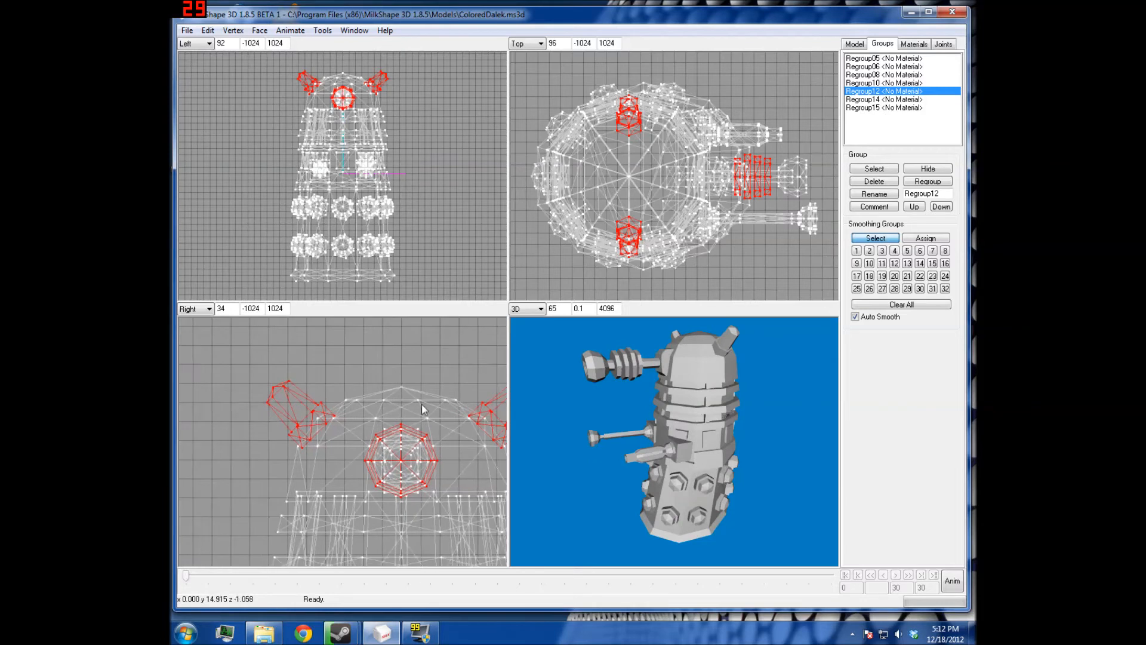
Create a new material and assign it to the selected Regroup12 group
{"action": "left_click", "coordinate": [919, 45]}
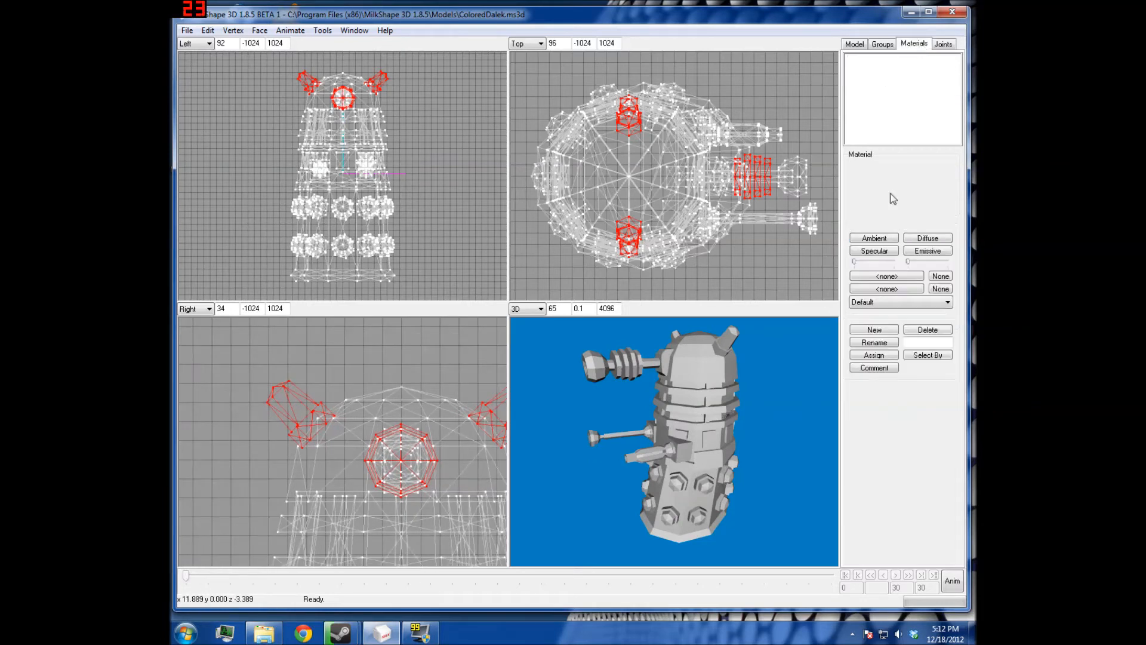
{"action": "left_click", "coordinate": [875, 331]}
{"action": "left_click", "coordinate": [873, 356]}
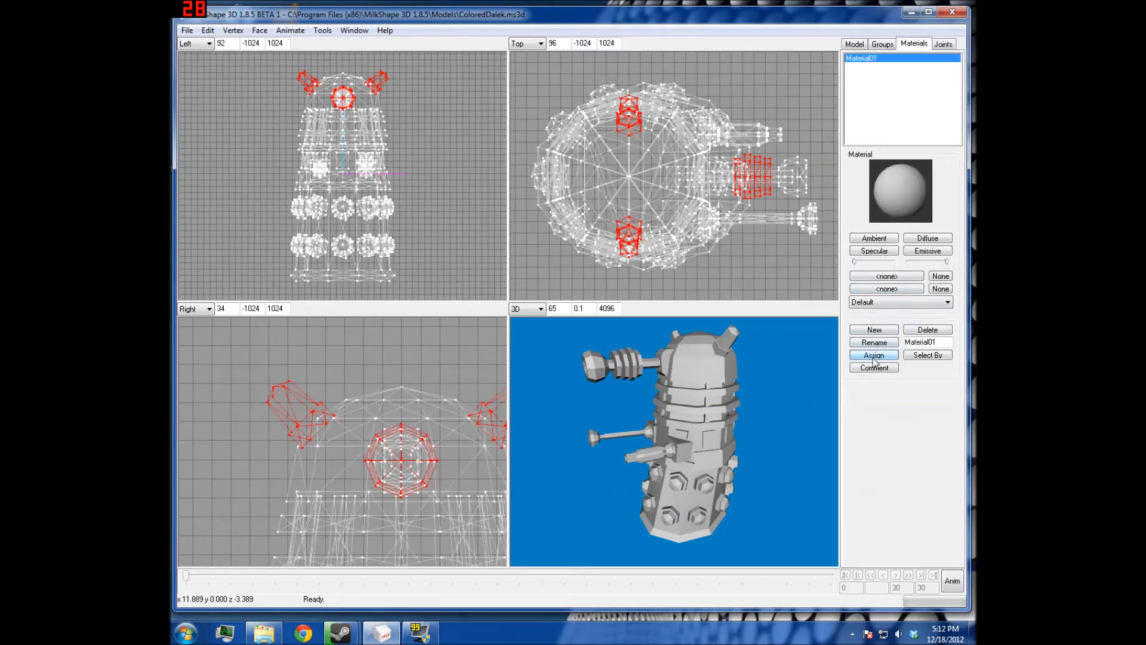
Make the new material partly transparent and set its ambient color to black
{"action": "left_click", "coordinate": [939, 263]}
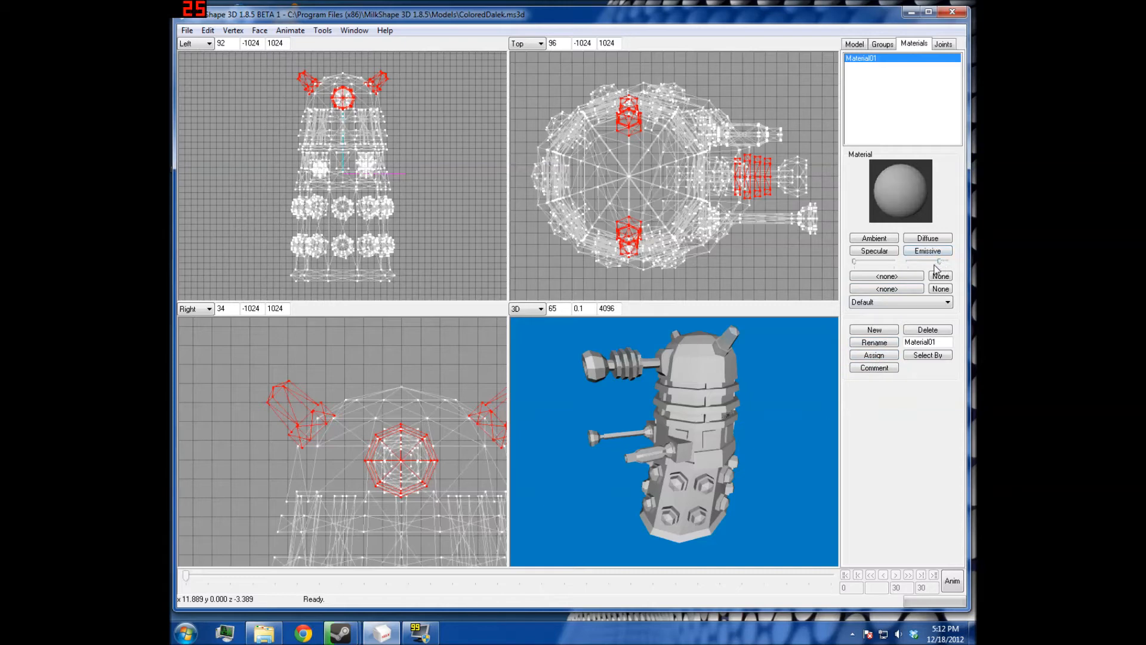
{"action": "left_click", "coordinate": [874, 239]}
{"action": "left_click", "coordinate": [193, 144]}
{"action": "left_click", "coordinate": [222, 234]}
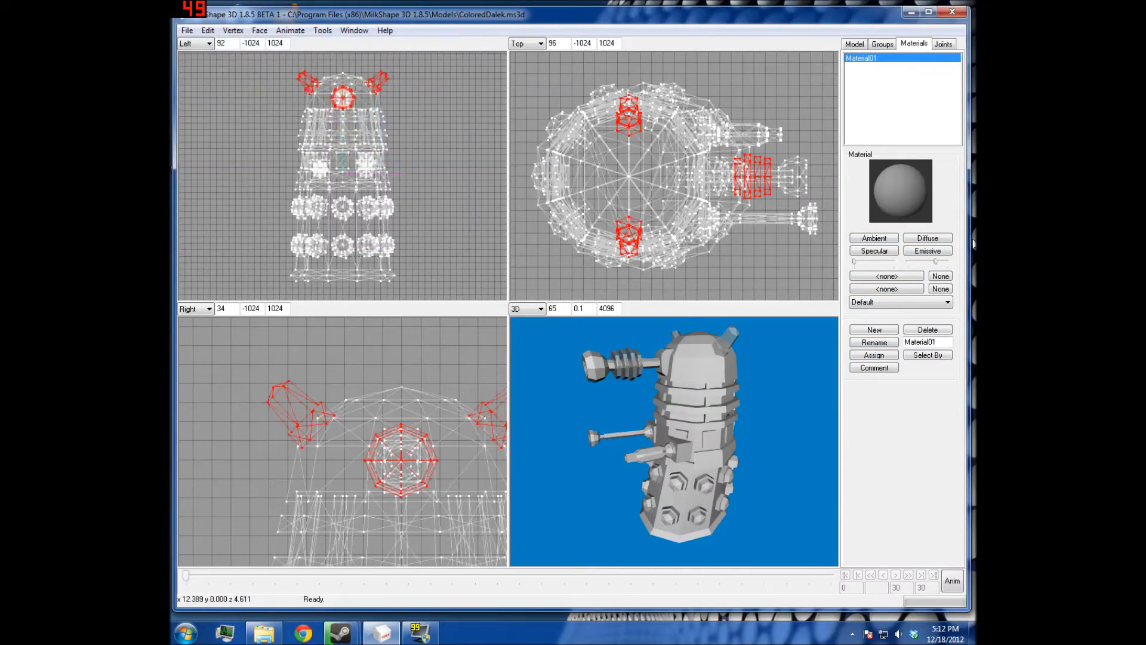
Set the material's diffuse color to cyan (red 0, green 255, blue 255)
{"action": "left_click", "coordinate": [927, 238]}
{"action": "left_click", "coordinate": [259, 88]}
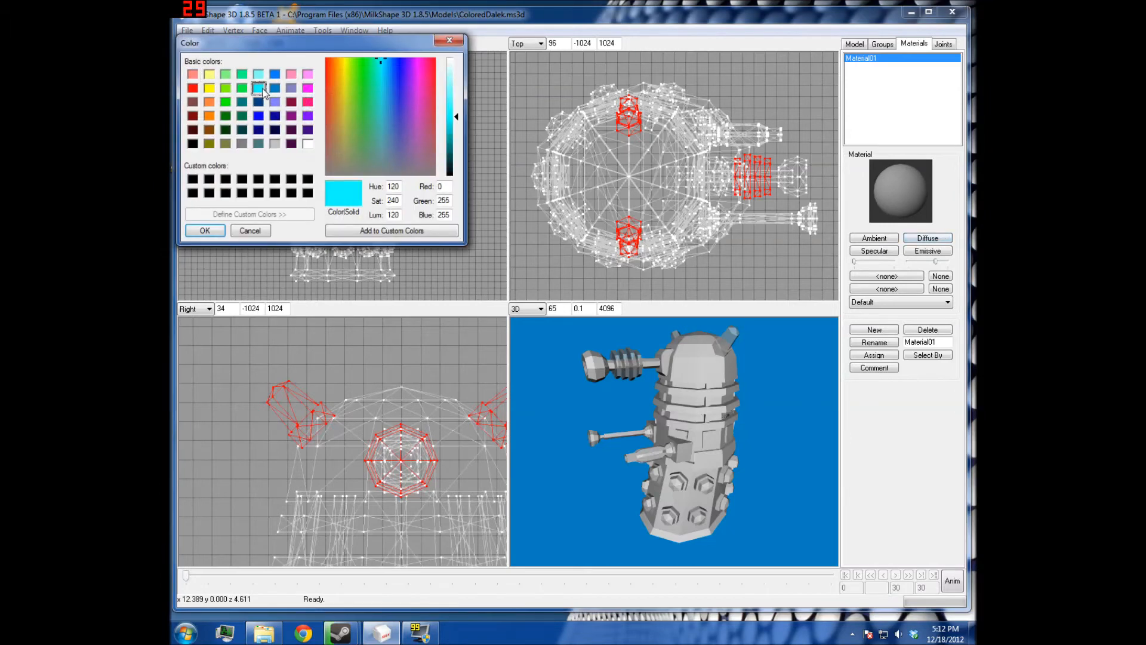
{"action": "left_click", "coordinate": [205, 231]}
Switch the 3D viewport's transparency mode to Simple with the cyan eyestalk rings in close-up
{"action": "left_click_drag", "start_coordinate": [687, 412], "coordinate": [717, 424]}
{"action": "scroll", "coordinate": [714, 419], "scroll_direction": "up", "scroll_amount": 10}
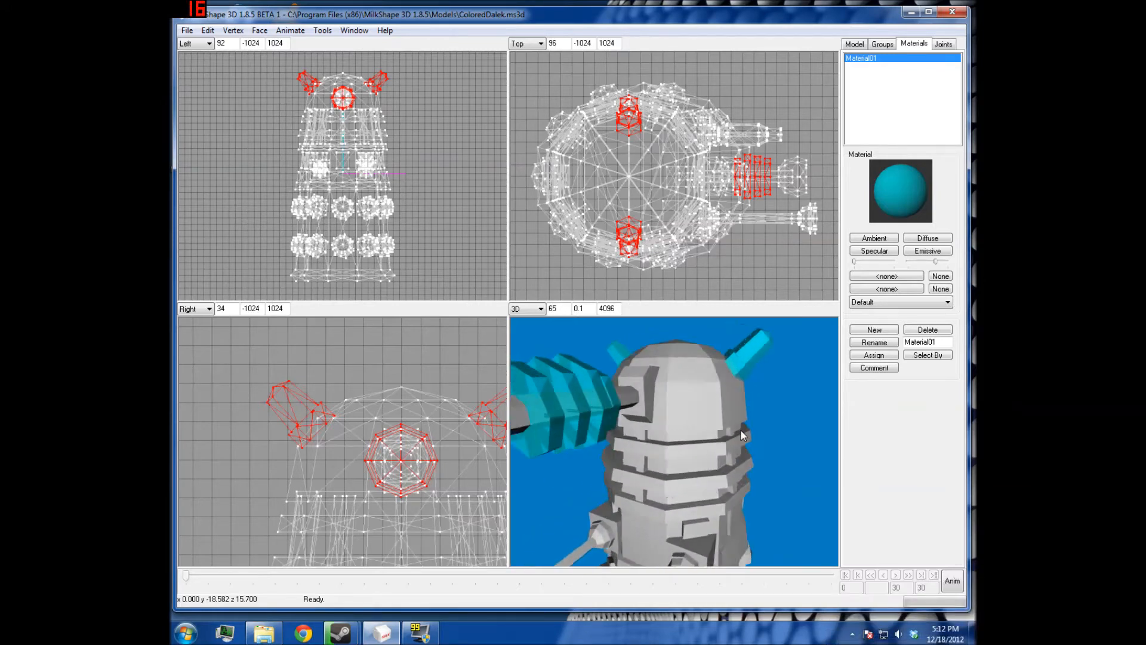
{"action": "left_click_drag", "start_coordinate": [780, 444], "coordinate": [740, 449]}
{"action": "right_click", "coordinate": [731, 452]}
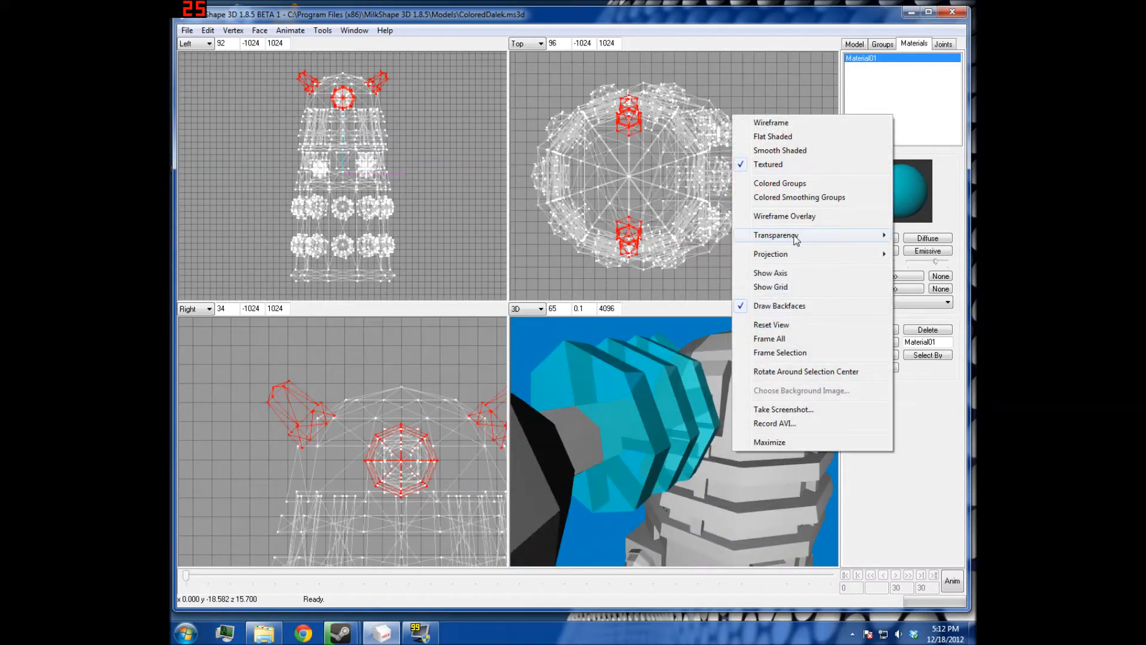
{"action": "mouse_move", "coordinate": [795, 236]}
{"action": "left_click", "coordinate": [687, 238]}
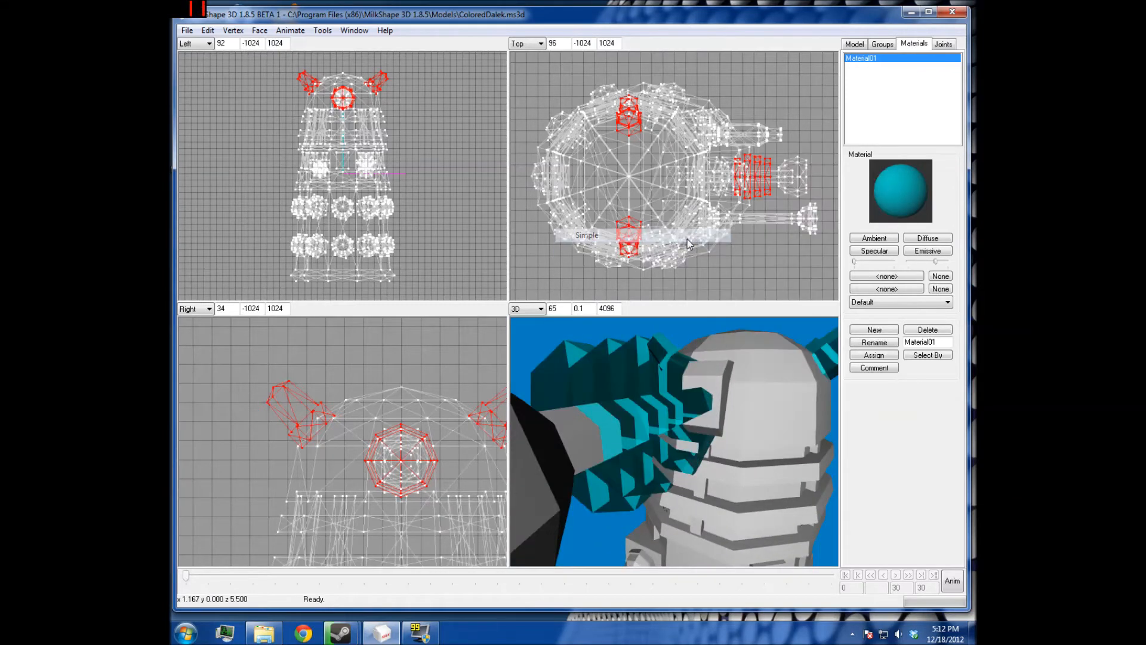
Switch the 3D viewport's transparency mode back to Depth Buffered with Alpha Reference
{"action": "mouse_move", "coordinate": [703, 390]}
{"action": "left_mouse_down"}
{"action": "mouse_move", "coordinate": [693, 389]}
{"action": "mouse_move", "coordinate": [711, 393]}
{"action": "left_mouse_up"}
{"action": "right_click", "coordinate": [711, 393]}
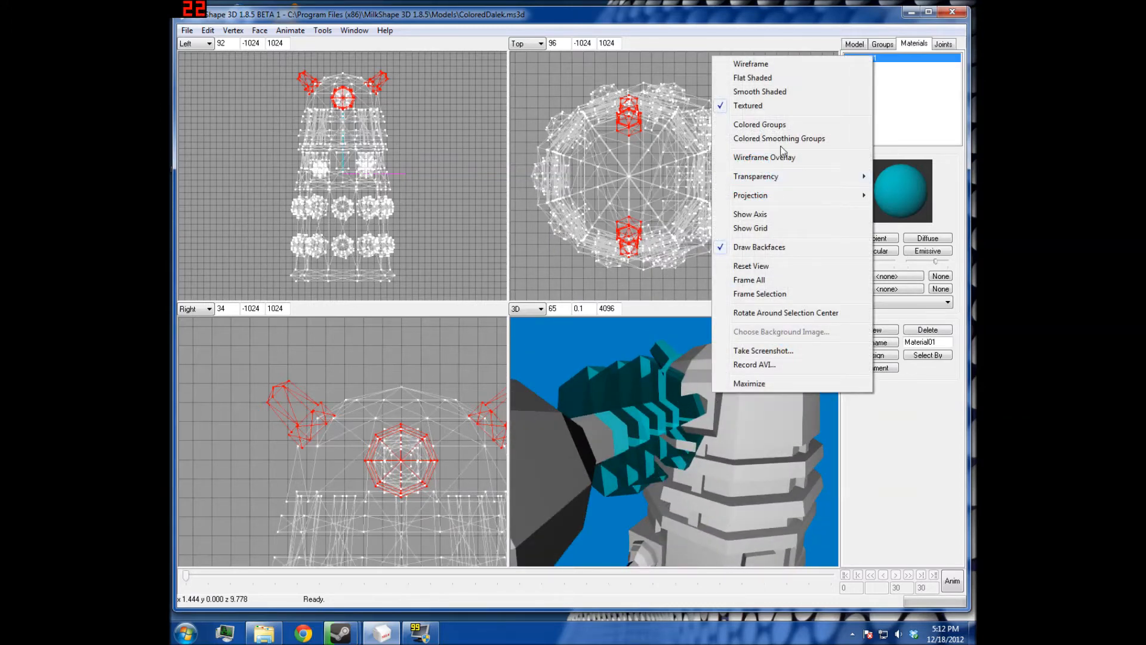
{"action": "mouse_move", "coordinate": [776, 177]}
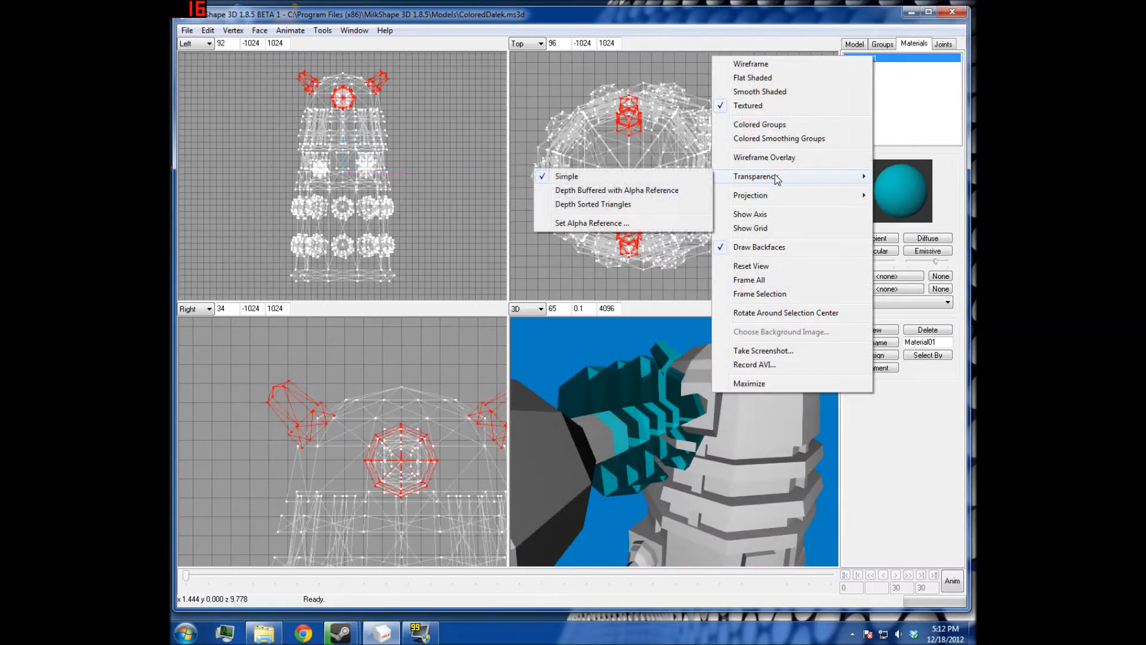
{"action": "left_click", "coordinate": [675, 190]}
Set the 3D viewport's transparency mode to Depth Sorted Triangles
{"action": "mouse_move", "coordinate": [700, 416]}
{"action": "left_mouse_down"}
{"action": "mouse_move", "coordinate": [685, 412]}
{"action": "mouse_move", "coordinate": [696, 418]}
{"action": "left_mouse_up"}
{"action": "right_click", "coordinate": [695, 417]}
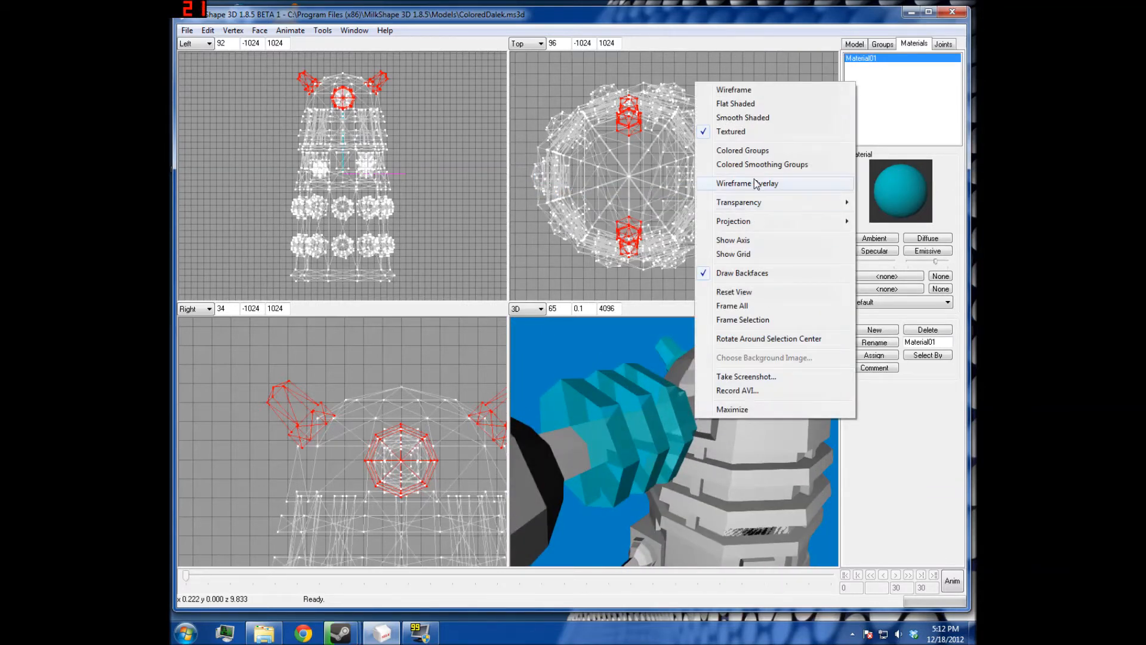
{"action": "mouse_move", "coordinate": [755, 200]}
{"action": "left_click", "coordinate": [603, 230]}
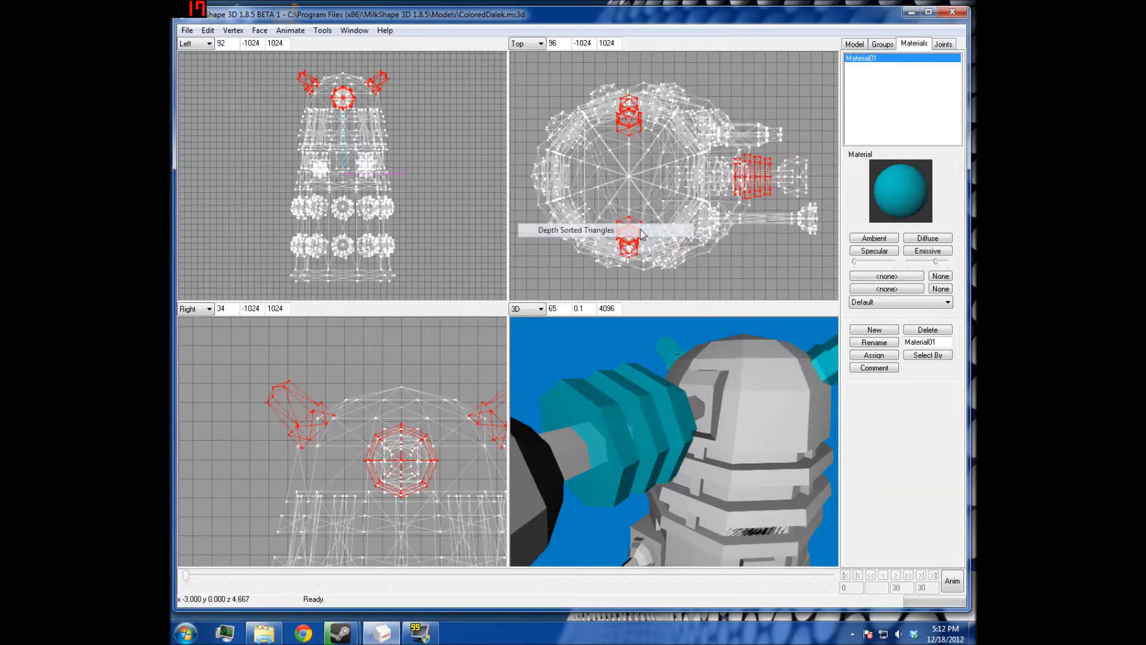
Delete the cyan material from the Dalek model
{"action": "left_click_drag", "start_coordinate": [685, 401], "coordinate": [769, 371]}
{"action": "right_click", "coordinate": [769, 373]}
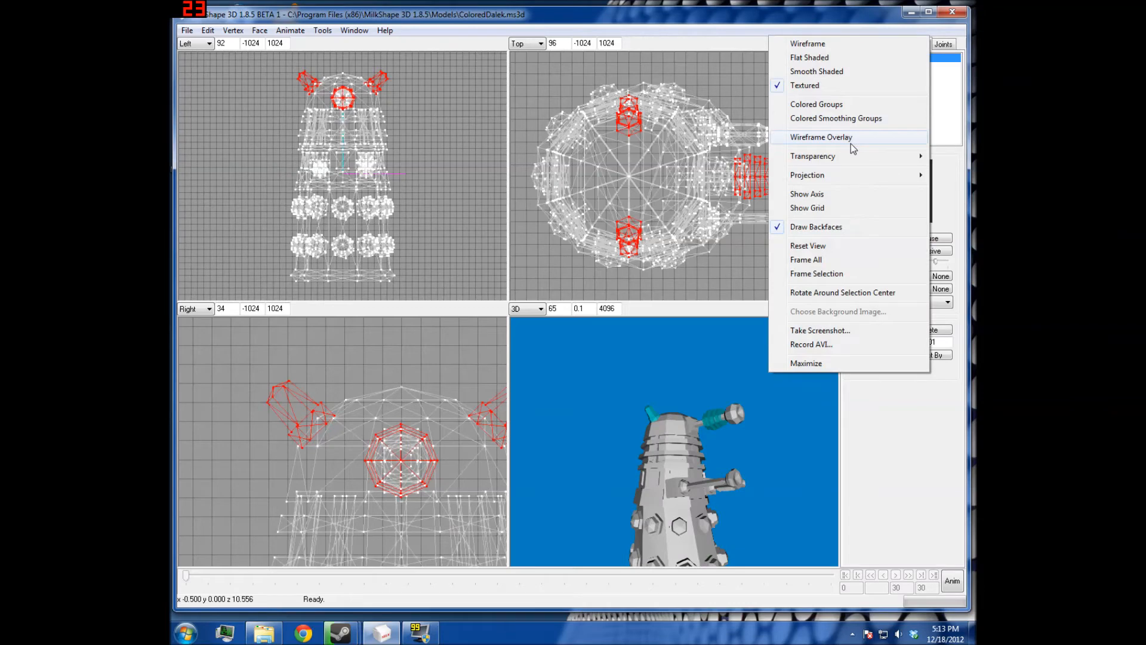
{"action": "left_click", "coordinate": [850, 144]}
{"action": "left_click", "coordinate": [917, 329]}
Change the projection of the textured 3D viewport to Top
{"action": "left_click_drag", "start_coordinate": [805, 382], "coordinate": [733, 412]}
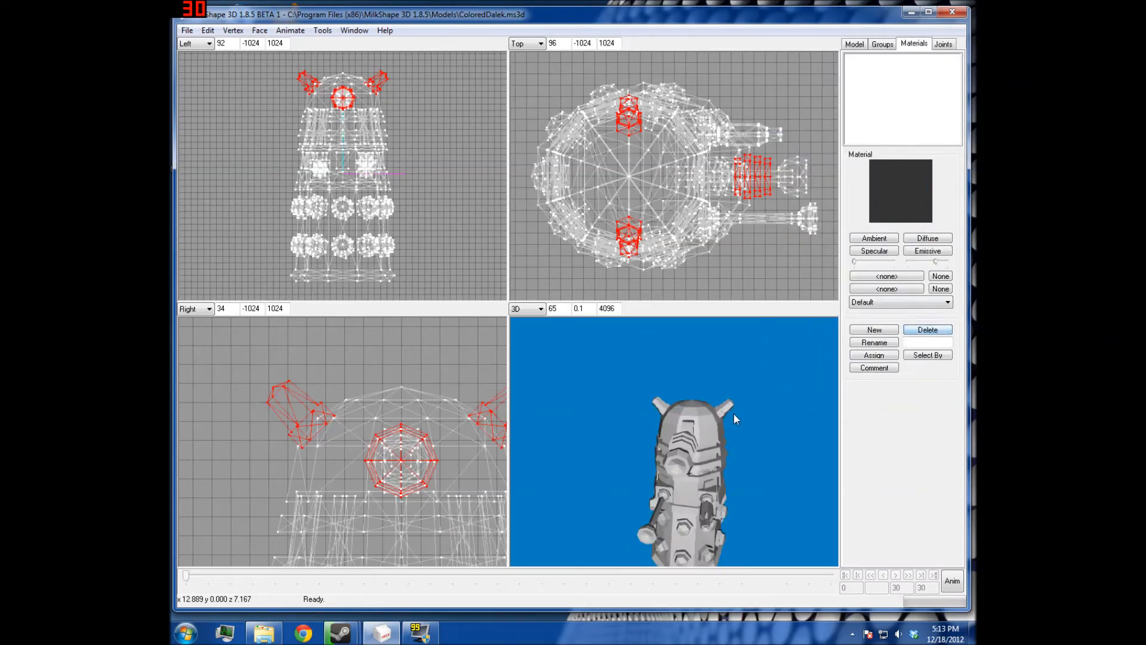
{"action": "right_click", "coordinate": [733, 412]}
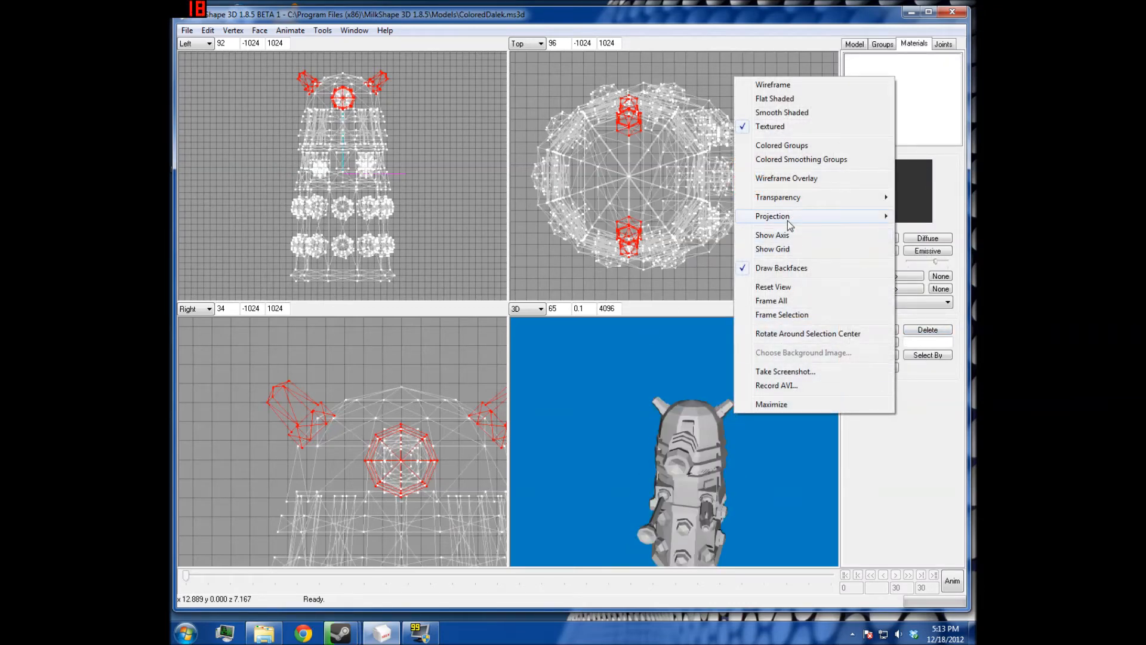
{"action": "mouse_move", "coordinate": [787, 220]}
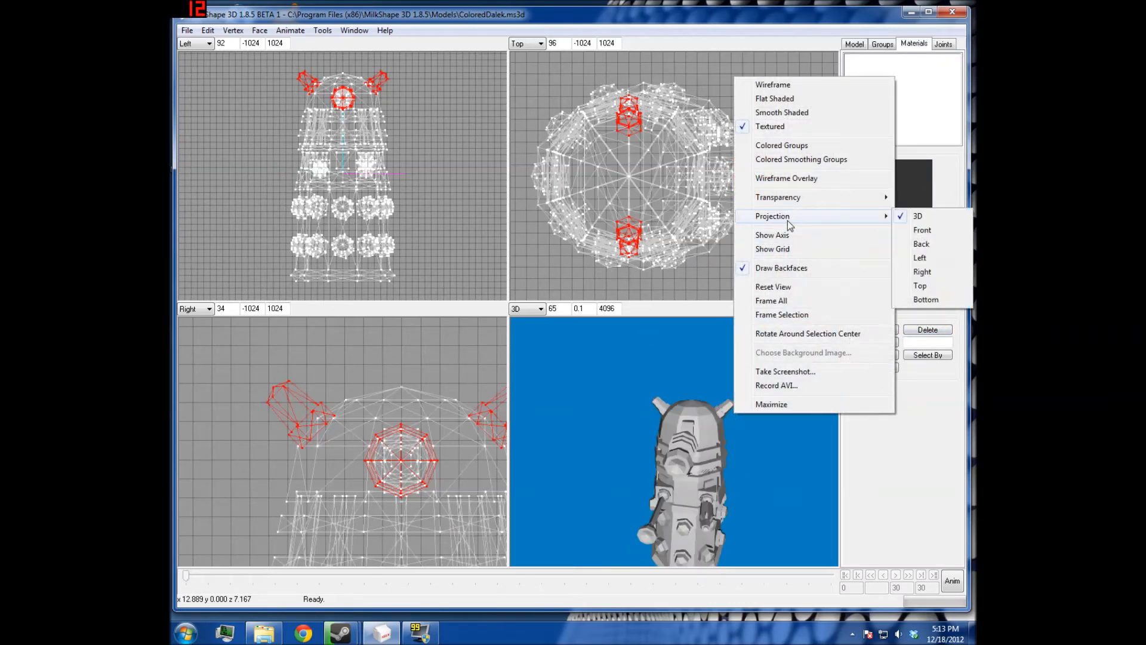
{"action": "left_click", "coordinate": [745, 442]}
{"action": "left_click", "coordinate": [545, 311]}
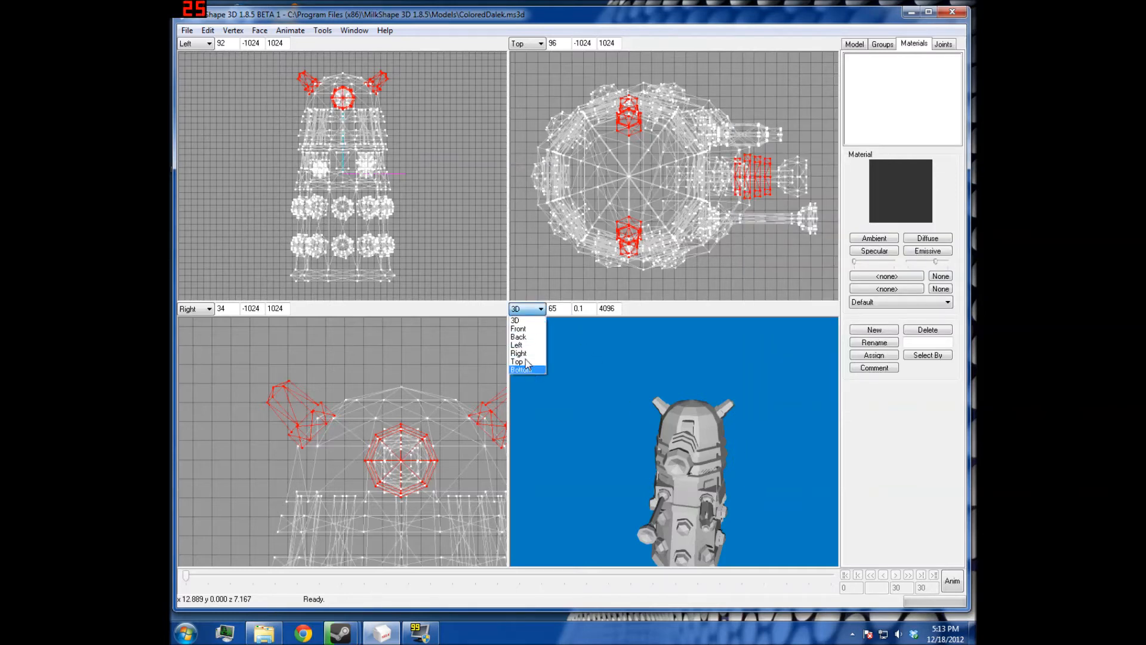
{"action": "right_click", "coordinate": [589, 381]}
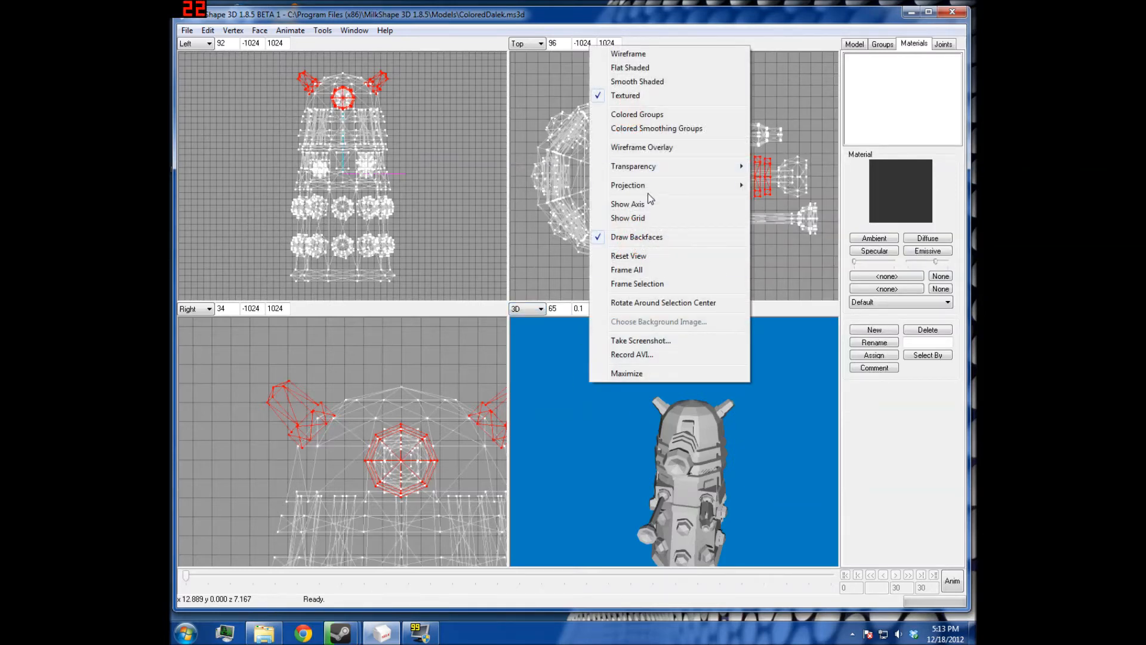
{"action": "mouse_move", "coordinate": [652, 187]}
{"action": "left_click", "coordinate": [776, 255]}
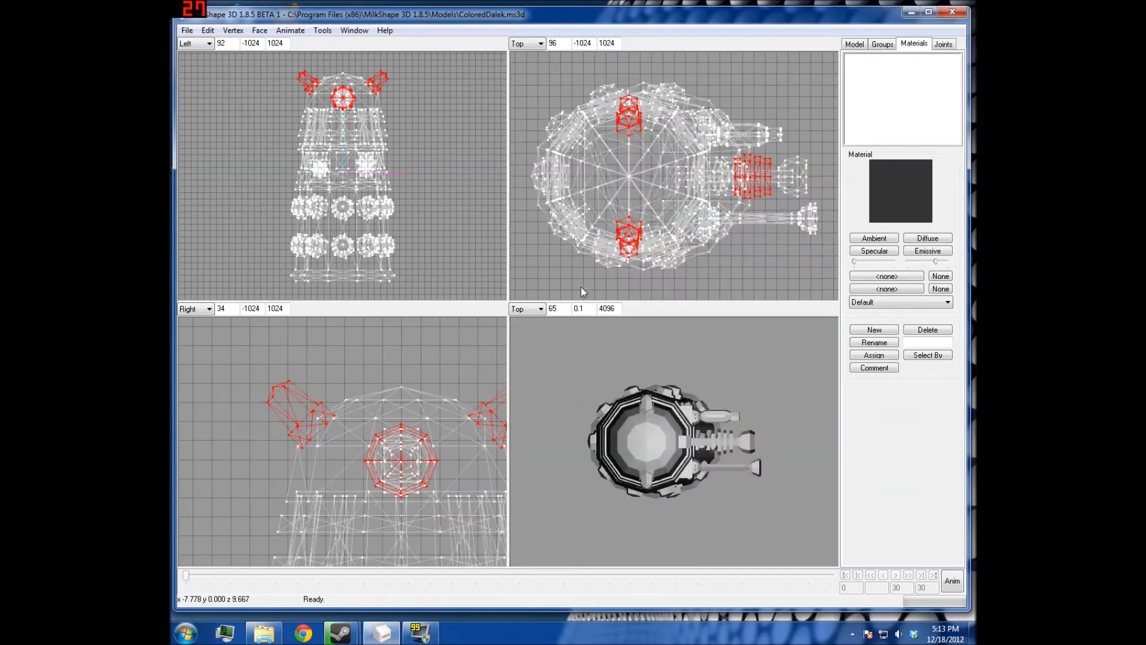
Return the textured viewport to the 3D projection and show its axis
{"action": "left_click", "coordinate": [529, 309]}
{"action": "left_click", "coordinate": [529, 320]}
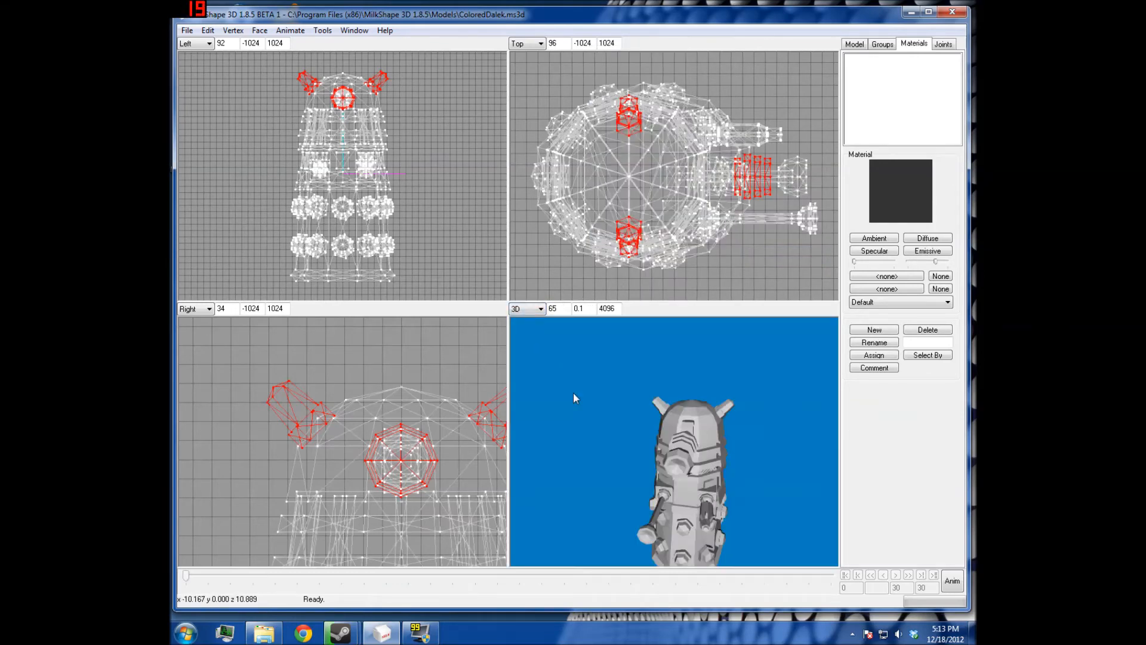
{"action": "right_click", "coordinate": [592, 420]}
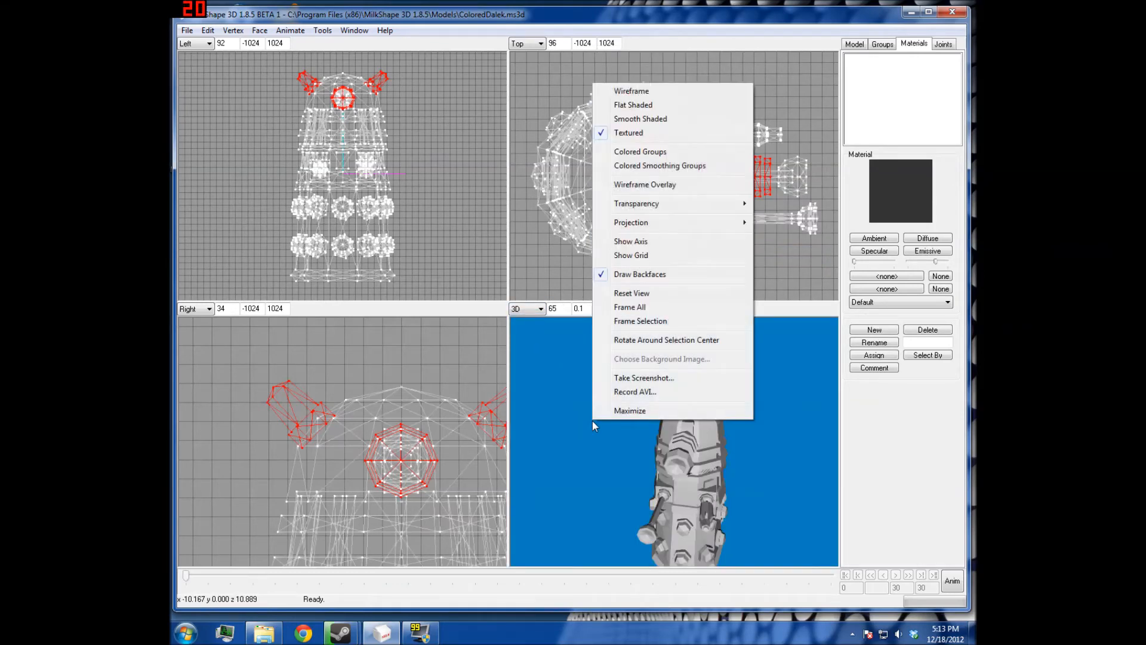
{"action": "left_click", "coordinate": [661, 243]}
{"action": "left_click_drag", "start_coordinate": [679, 383], "coordinate": [669, 419]}
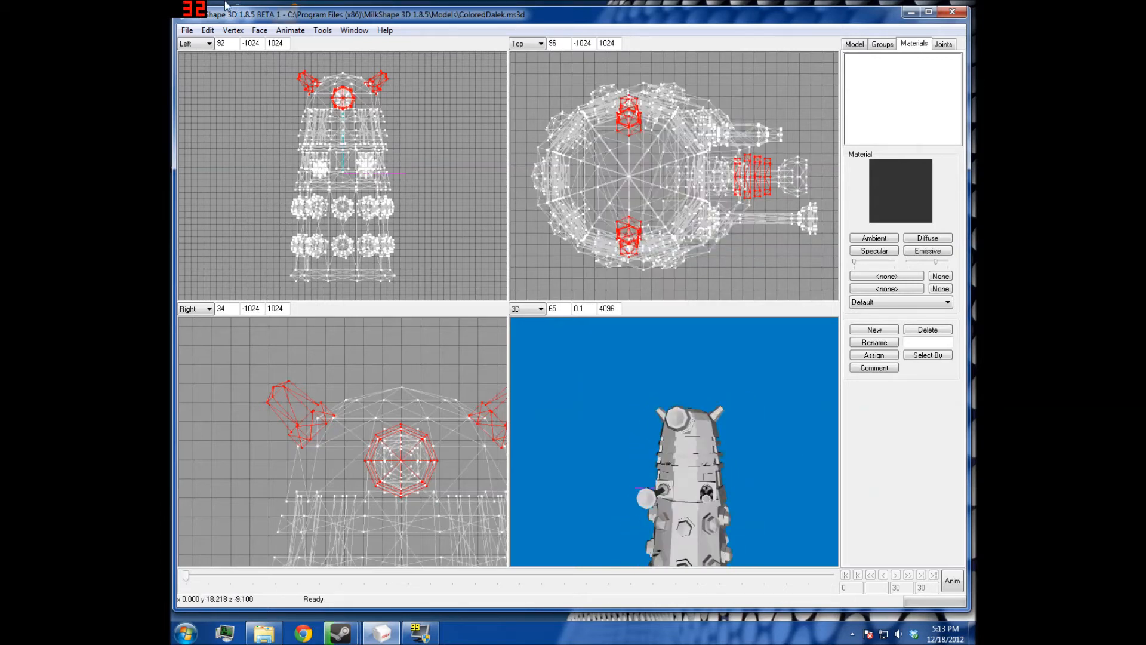
Select the entire Dalek model and delete it, leaving only the axis in the 3D viewport
{"action": "left_click", "coordinate": [207, 30]}
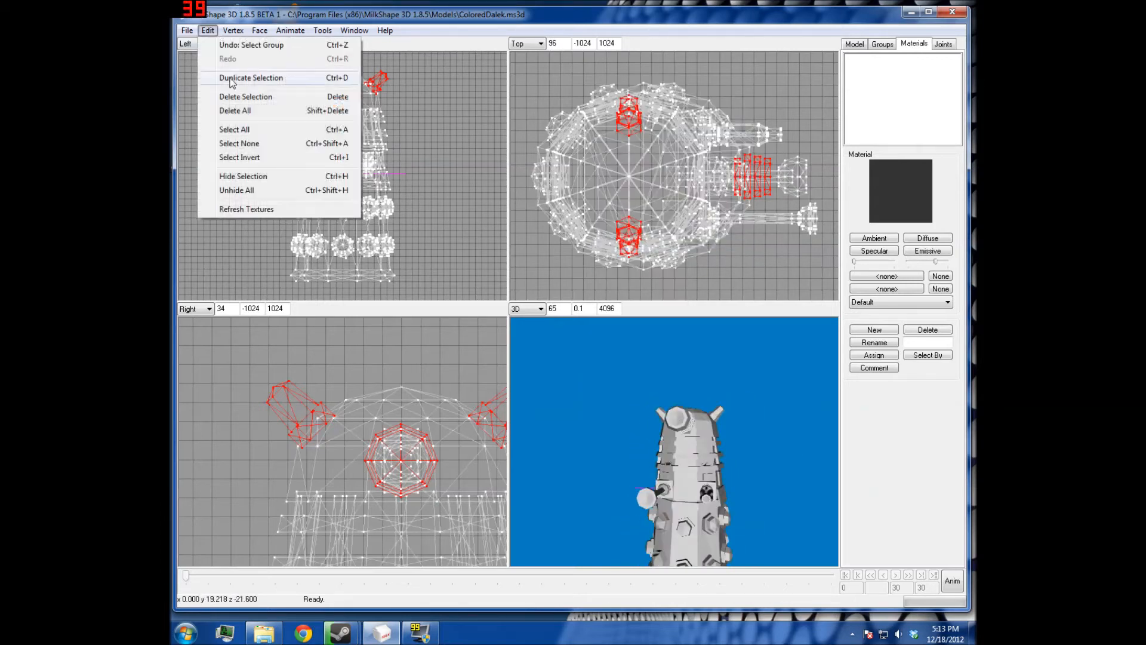
{"action": "left_click", "coordinate": [235, 129]}
{"action": "key", "text": "Delete"}
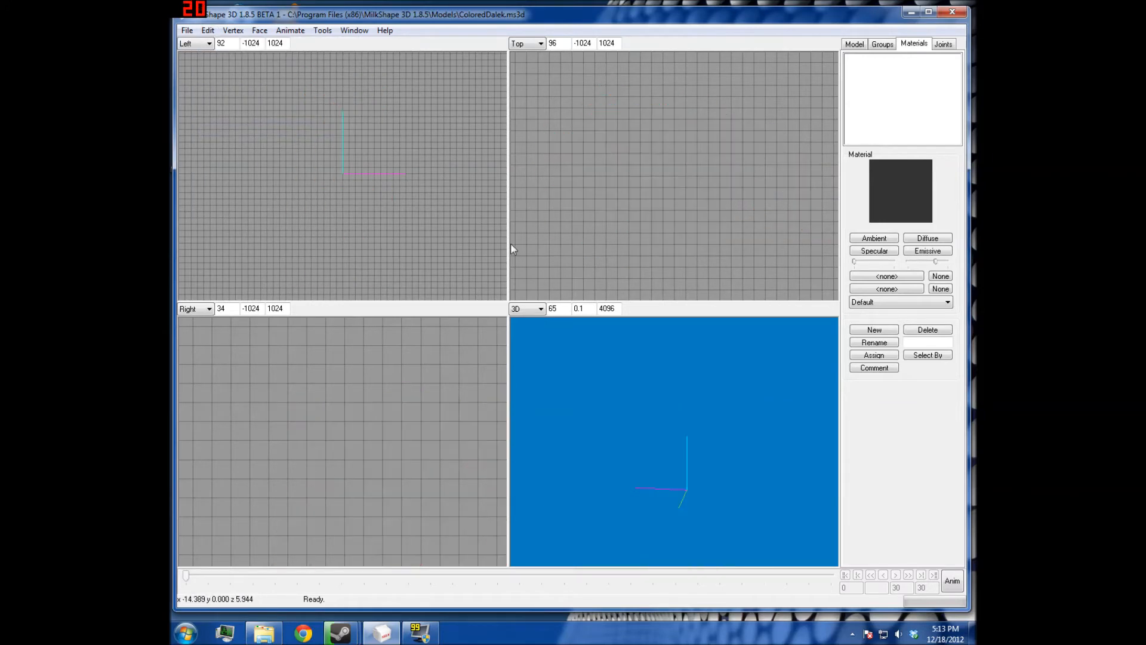
{"action": "left_click_drag", "start_coordinate": [693, 419], "coordinate": [614, 396]}
Show the grid in the 3D viewport
{"action": "right_click", "coordinate": [632, 414]}
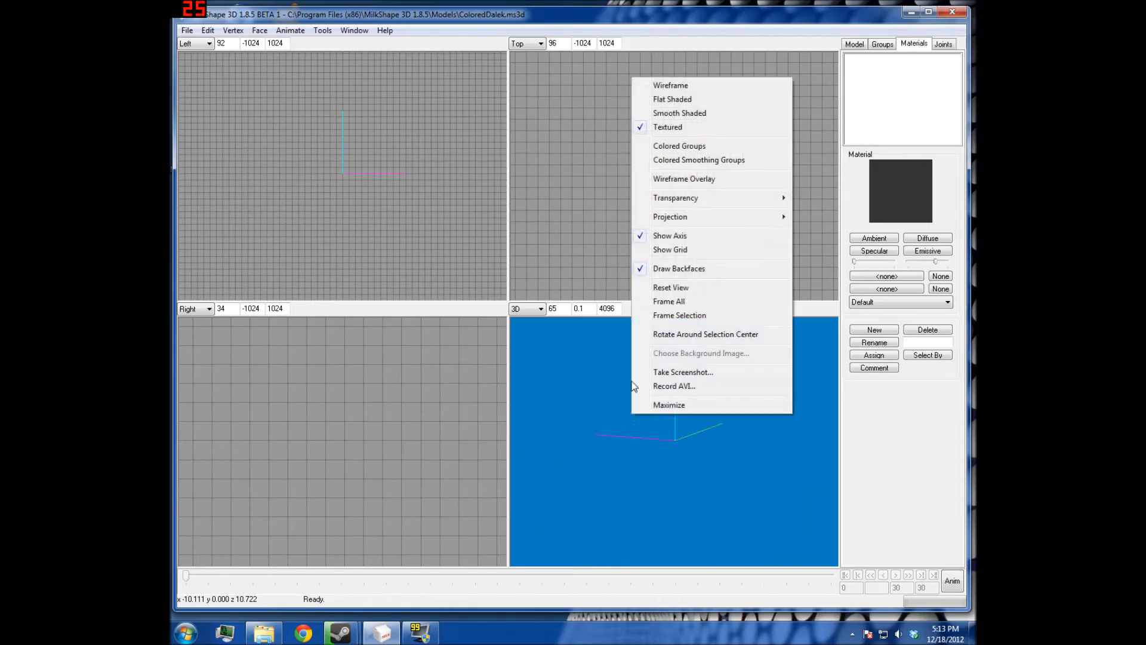
{"action": "left_click", "coordinate": [674, 250]}
{"action": "mouse_move", "coordinate": [758, 510]}
{"action": "left_mouse_down"}
{"action": "mouse_move", "coordinate": [707, 514]}
{"action": "mouse_move", "coordinate": [672, 484]}
{"action": "mouse_move", "coordinate": [637, 508]}
{"action": "mouse_move", "coordinate": [729, 506]}
{"action": "mouse_move", "coordinate": [784, 487]}
{"action": "mouse_move", "coordinate": [742, 501]}
{"action": "mouse_move", "coordinate": [675, 494]}
{"action": "mouse_move", "coordinate": [690, 508]}
{"action": "mouse_move", "coordinate": [750, 503]}
{"action": "left_mouse_up"}
Hide the grid and the axis in the 3D viewport and restore the deleted Dalek model
{"action": "right_click", "coordinate": [750, 503]}
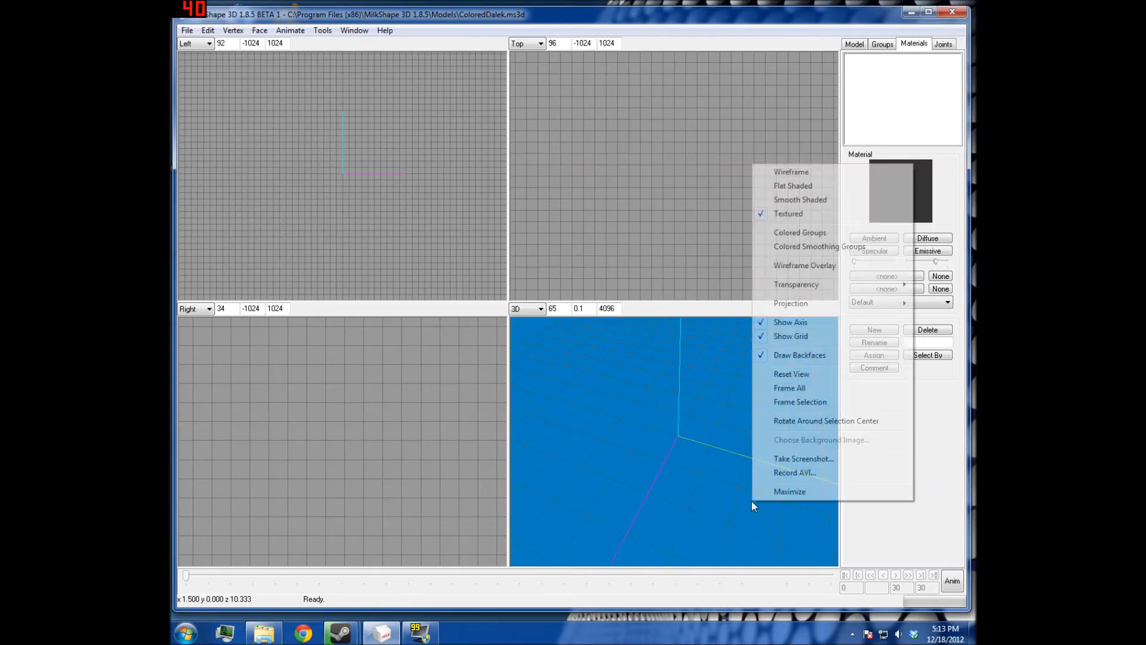
{"action": "left_click", "coordinate": [770, 336]}
{"action": "right_click", "coordinate": [720, 445]}
{"action": "left_click", "coordinate": [770, 300]}
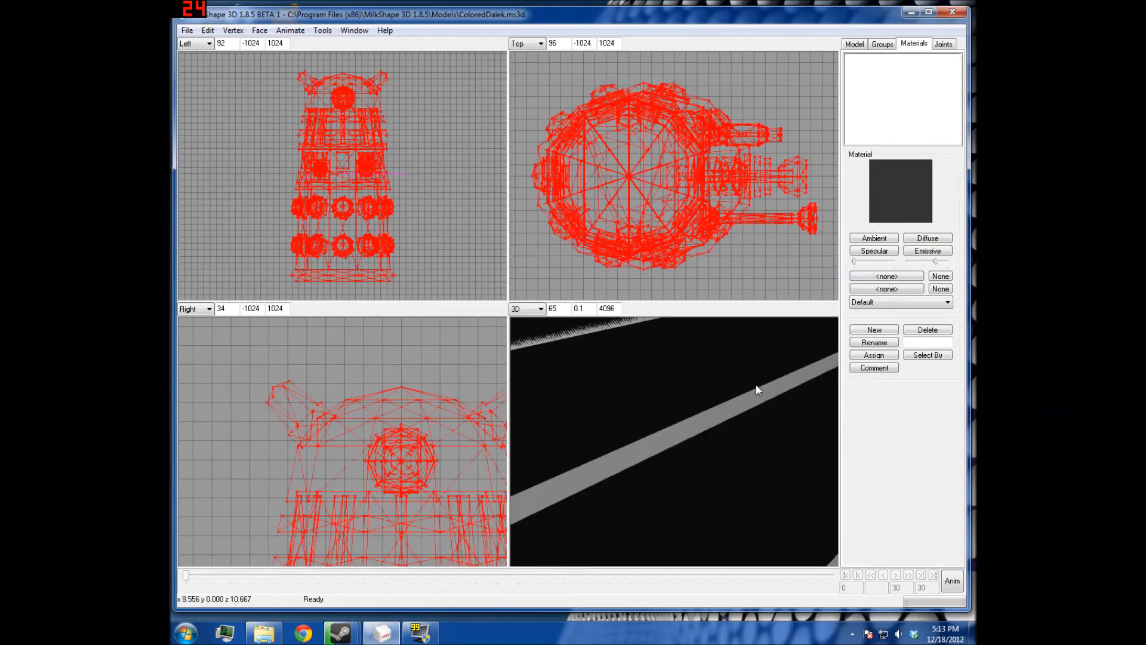
Reset the 3D viewport to its default view
{"action": "mouse_move", "coordinate": [756, 384]}
{"action": "left_mouse_down"}
{"action": "mouse_move", "coordinate": [736, 413]}
{"action": "mouse_move", "coordinate": [694, 388]}
{"action": "left_mouse_up"}
{"action": "right_click", "coordinate": [694, 388]}
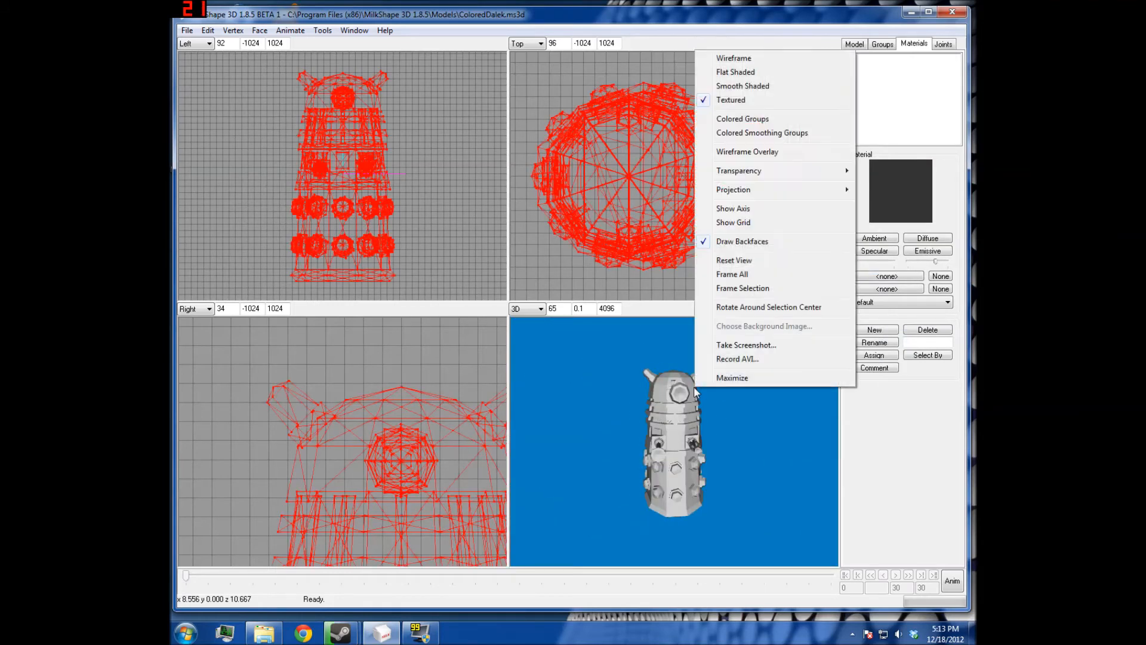
{"action": "left_click", "coordinate": [740, 262]}
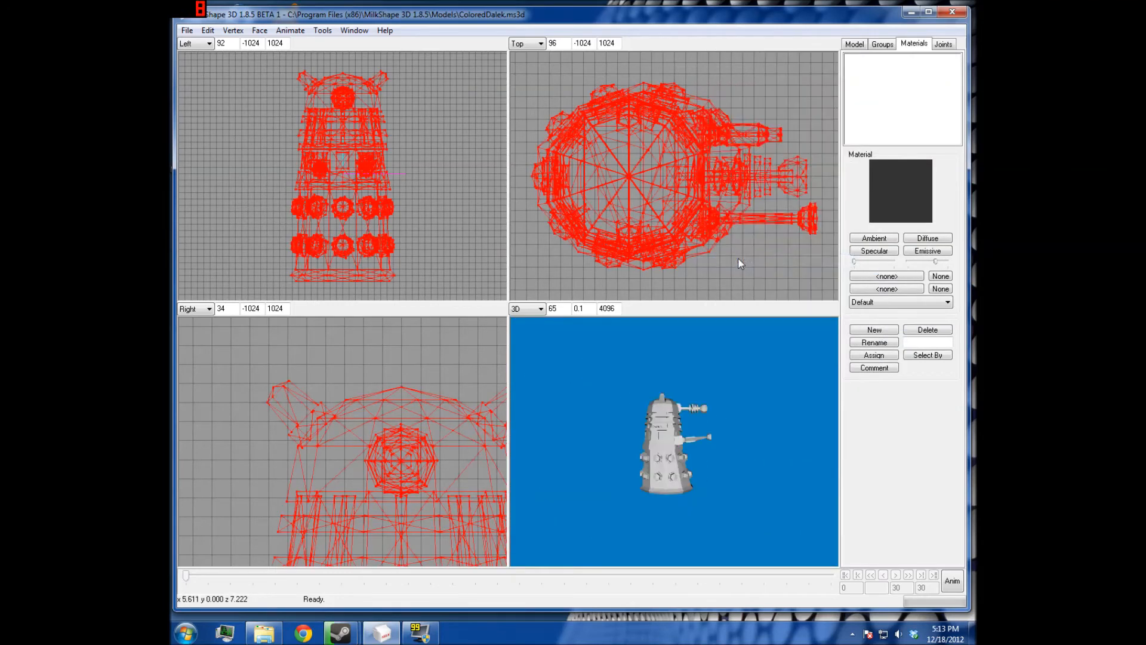
Frame the whole Dalek model in the 3D viewport using Frame All
{"action": "left_click_drag", "start_coordinate": [668, 412], "coordinate": [579, 450]}
{"action": "right_click", "coordinate": [580, 450]}
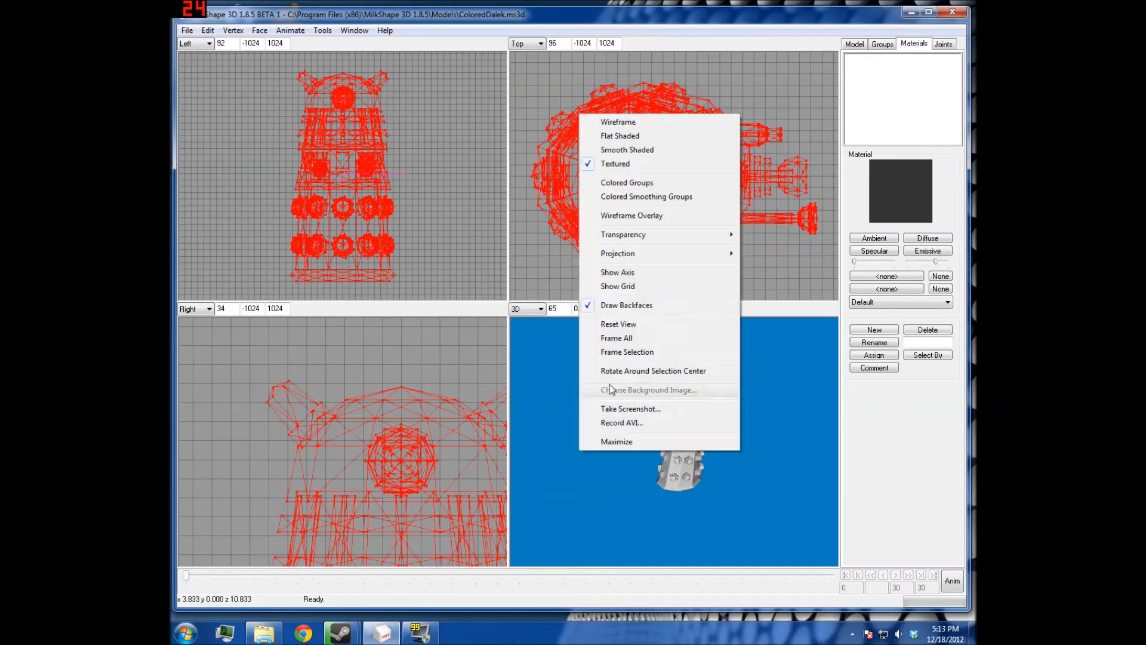
{"action": "left_click", "coordinate": [632, 338]}
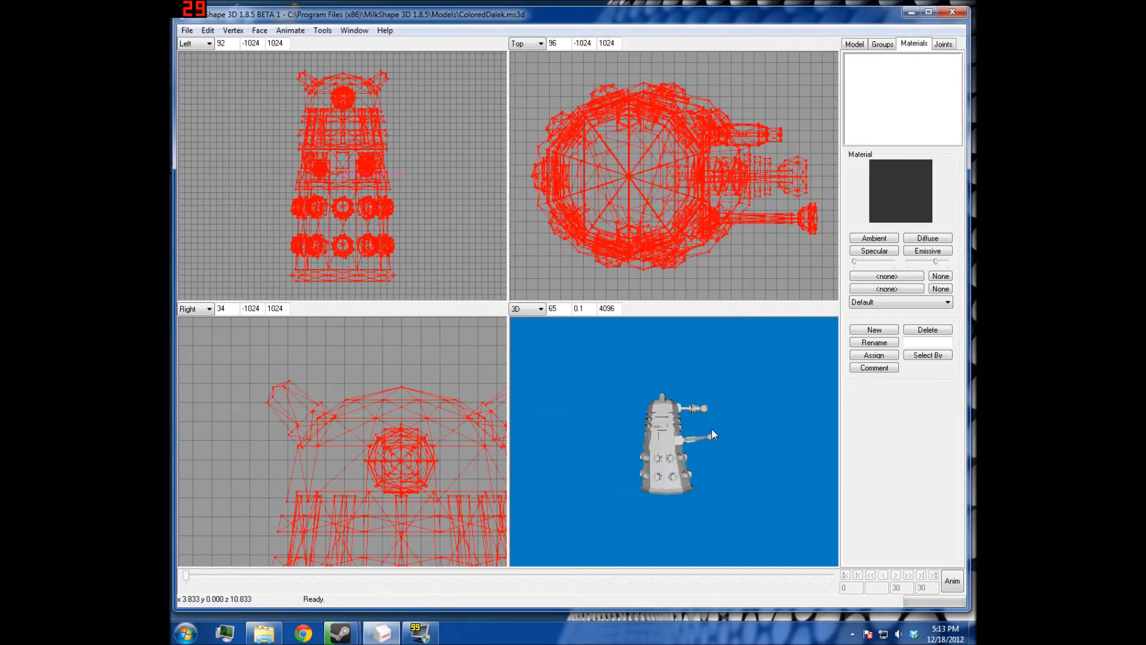
{"action": "left_click_drag", "start_coordinate": [711, 429], "coordinate": [685, 445]}
{"action": "right_click", "coordinate": [685, 446]}
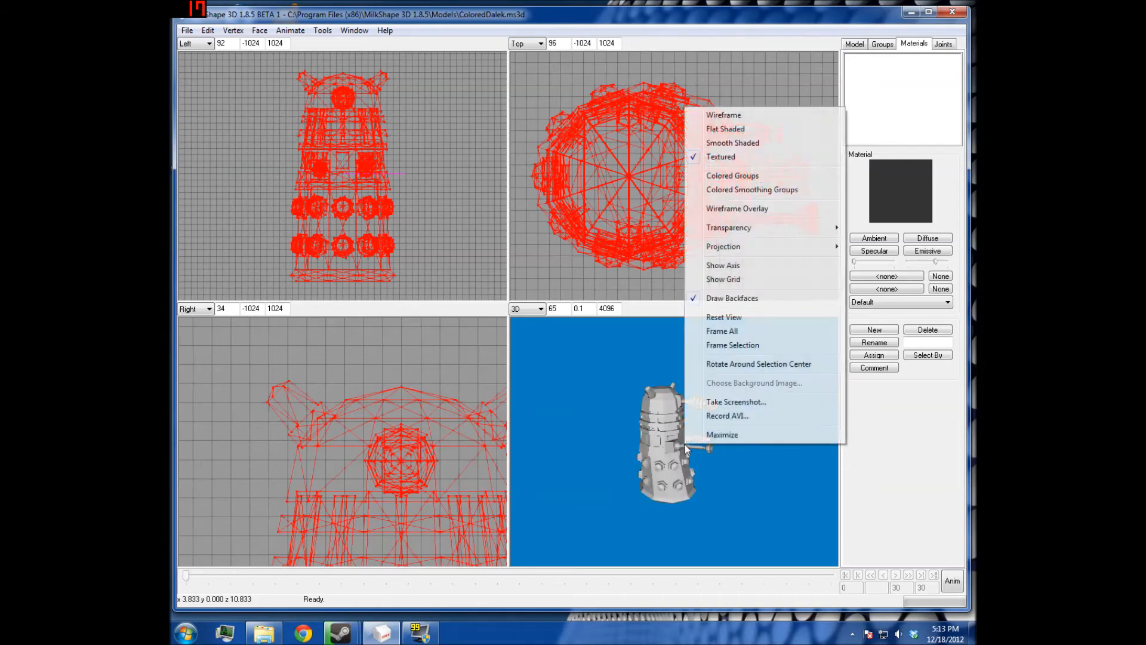
{"action": "left_click", "coordinate": [744, 336]}
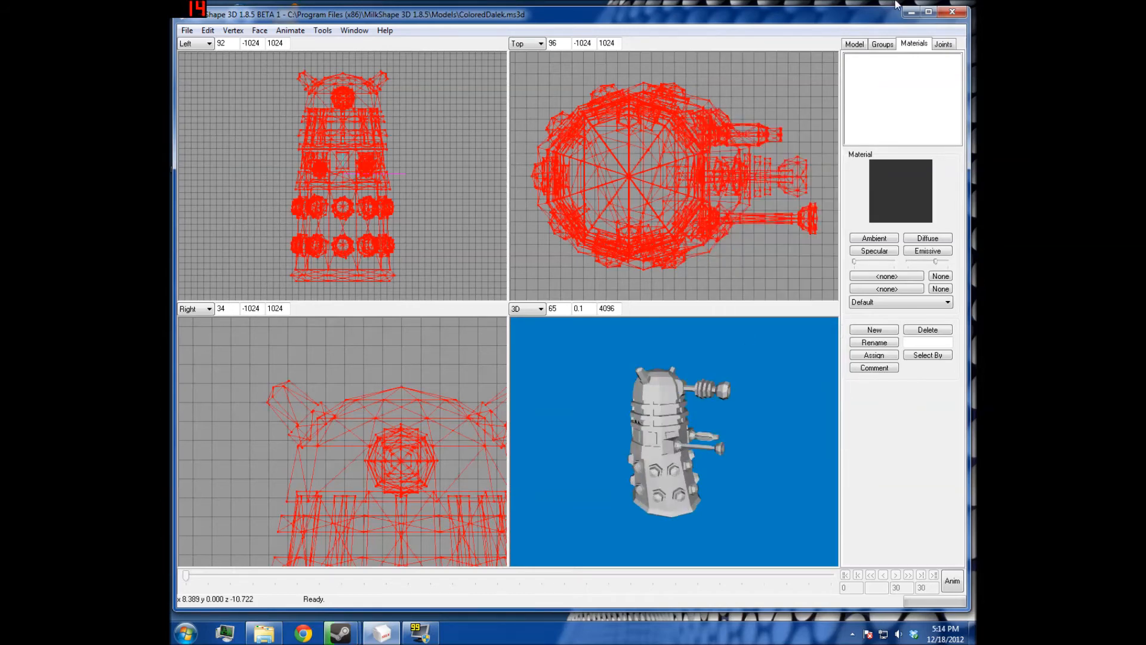
Duplicate the Dalek and move the copy well away from the original in the Left viewport
{"action": "left_click", "coordinate": [853, 44]}
{"action": "left_click", "coordinate": [927, 70]}
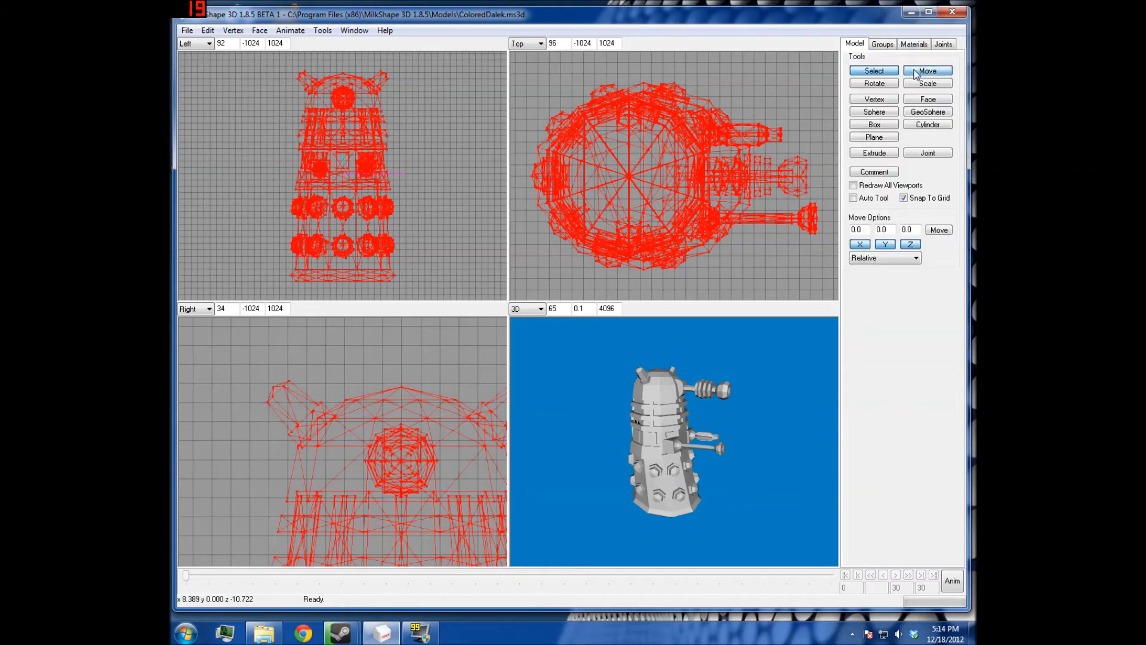
{"action": "scroll", "coordinate": [431, 159], "scroll_direction": "down", "scroll_amount": 8}
{"action": "left_click_drag", "start_coordinate": [454, 238], "coordinate": [304, 177]}
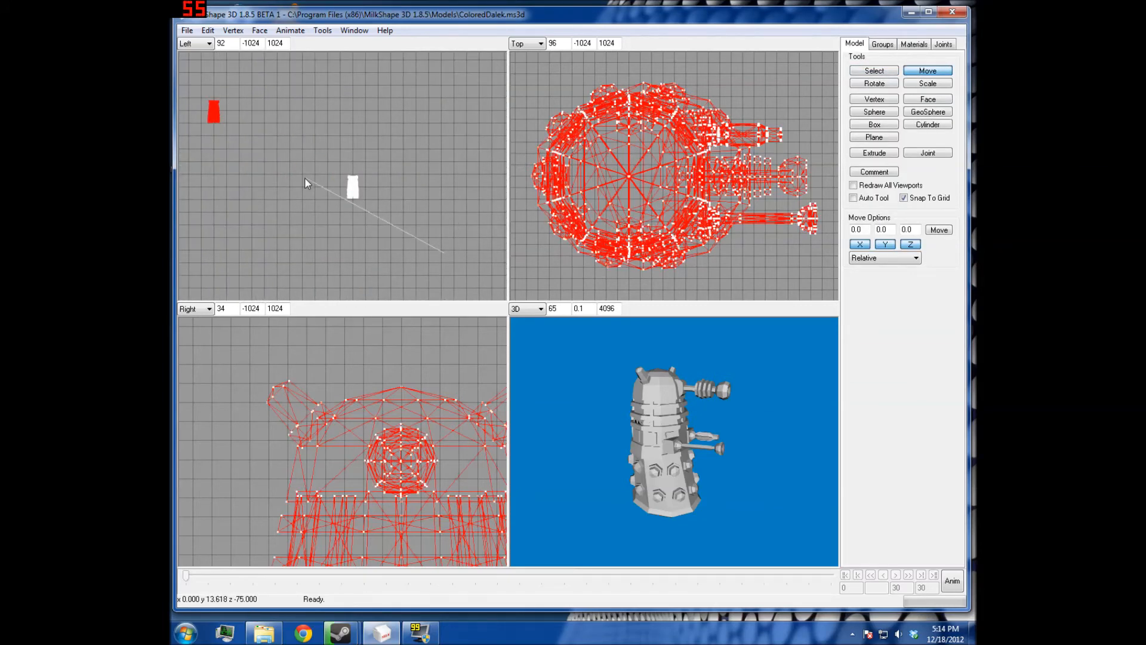
Frame both Daleks in the 3D viewport
{"action": "right_click", "coordinate": [631, 456]}
{"action": "left_click", "coordinate": [683, 336]}
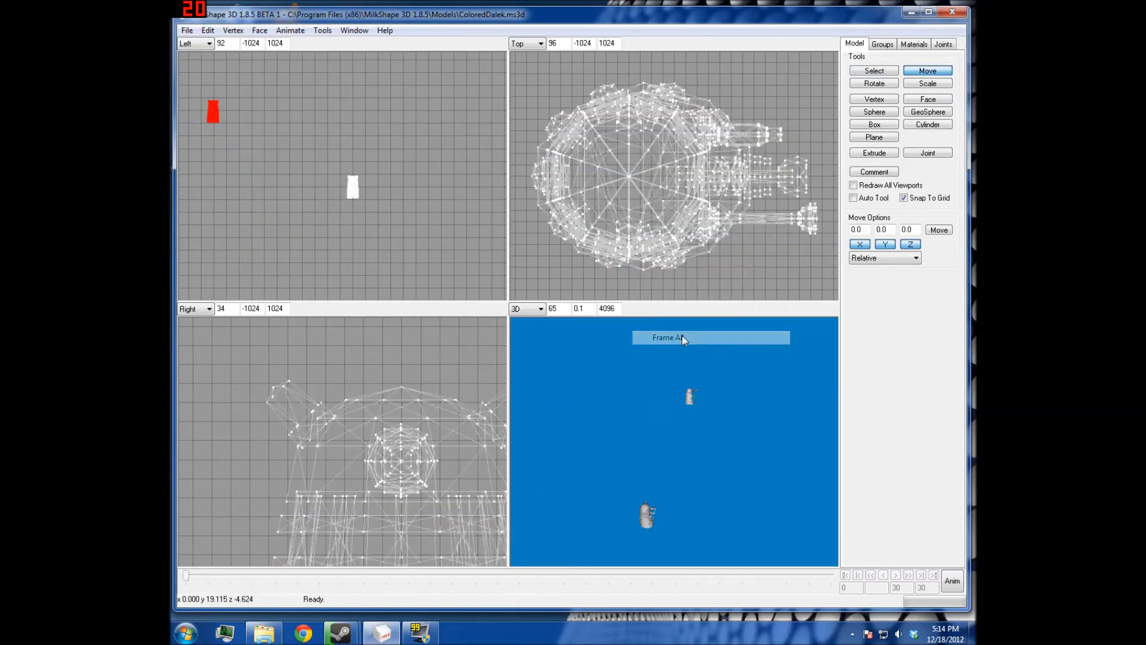
{"action": "left_click_drag", "start_coordinate": [652, 482], "coordinate": [617, 481]}
Frame only the selected Dalek copy in the 3D viewport using Frame Selection
{"action": "right_click", "coordinate": [640, 477]}
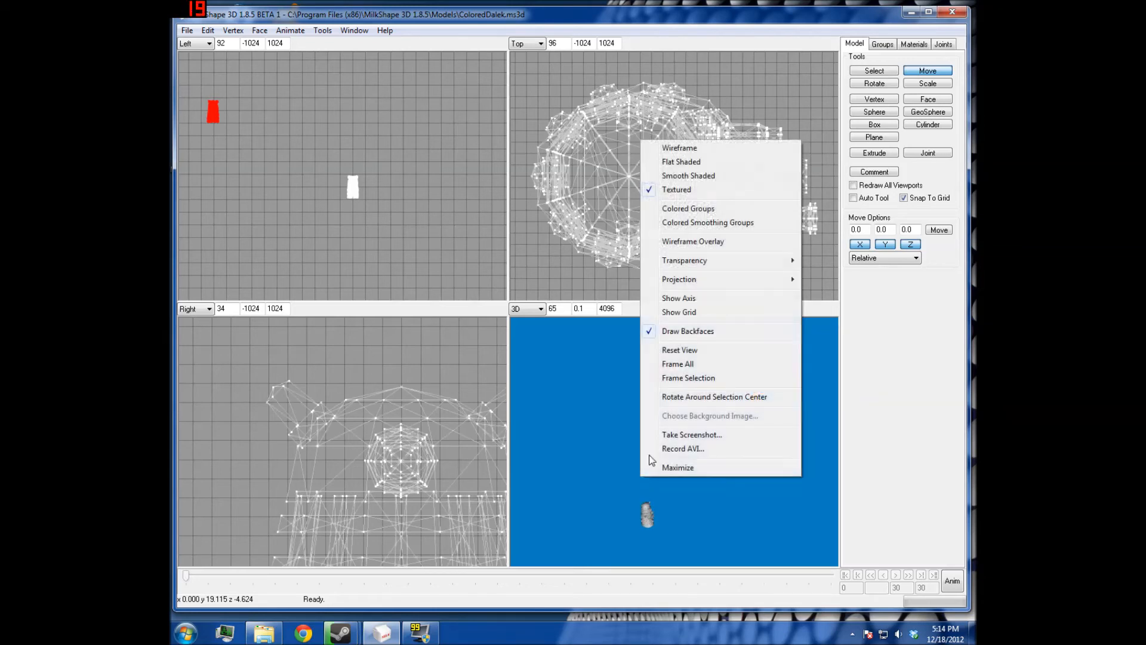
{"action": "left_click", "coordinate": [689, 379]}
{"action": "mouse_move", "coordinate": [693, 398]}
{"action": "left_mouse_down"}
{"action": "mouse_move", "coordinate": [671, 400]}
{"action": "mouse_move", "coordinate": [696, 395]}
{"action": "mouse_move", "coordinate": [697, 409]}
{"action": "left_mouse_up"}
Switch the 3D viewport from the selected copy back to framing all geometry
{"action": "right_click", "coordinate": [696, 409]}
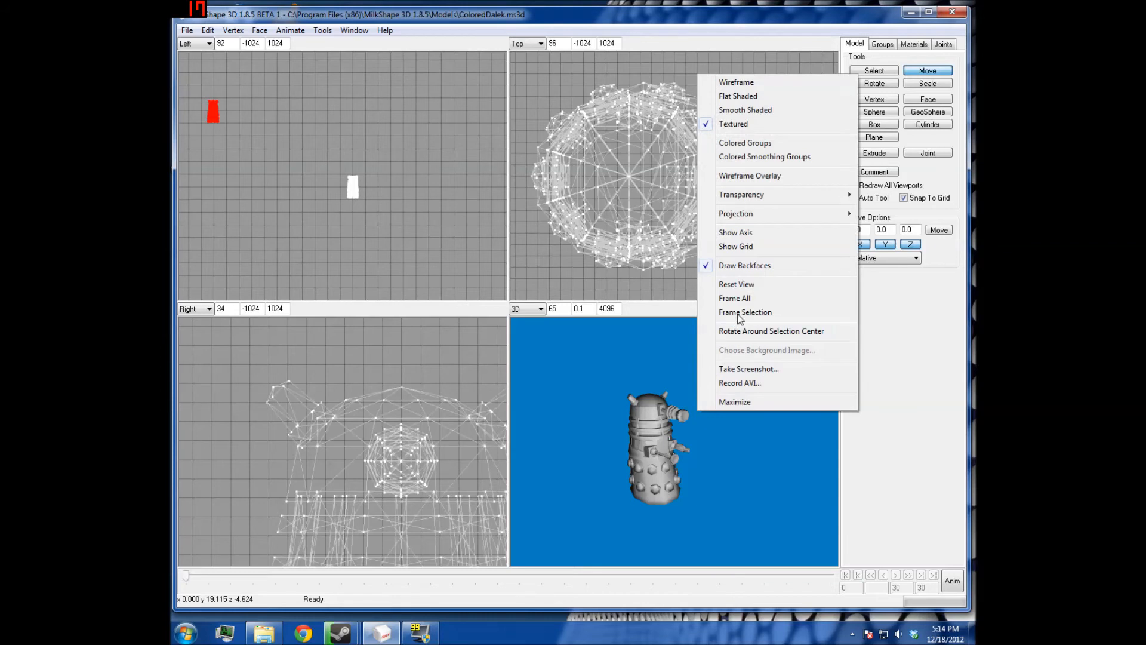
{"action": "left_click", "coordinate": [734, 299]}
{"action": "left_click_drag", "start_coordinate": [662, 445], "coordinate": [684, 466]}
Undo the move and duplication so that only the original Dalek remains
{"action": "key", "text": "ctrl+z"}
{"action": "key", "text": "ctrl+z"}
{"action": "key", "text": "ctrl+z"}
{"action": "scroll", "coordinate": [653, 496], "scroll_direction": "up", "scroll_amount": 10}
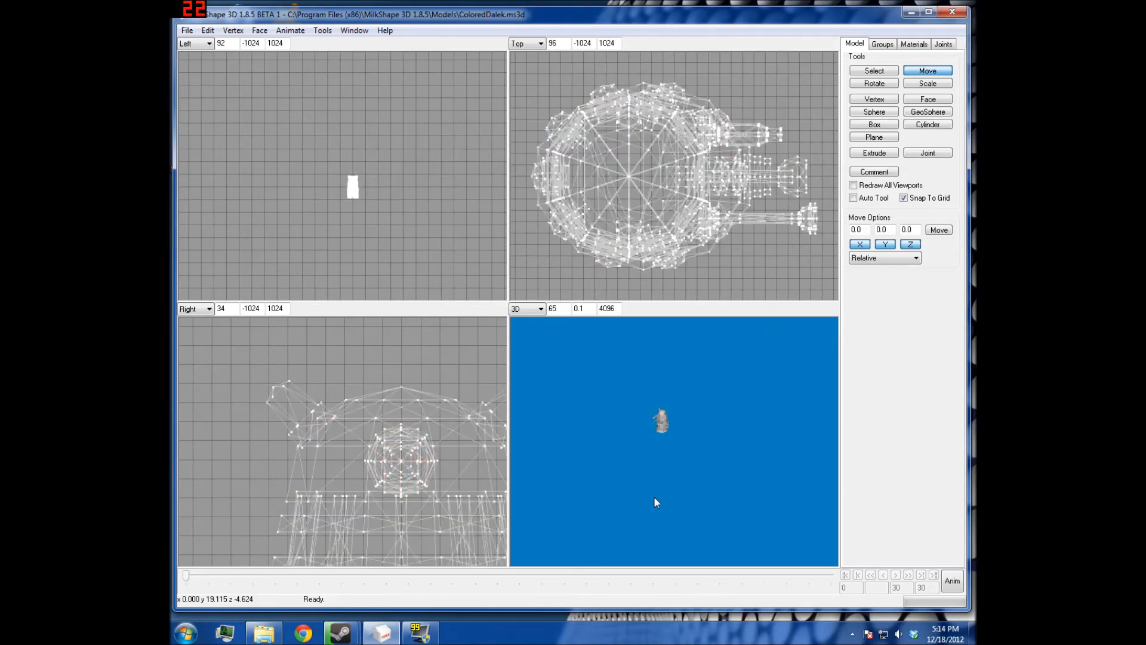
{"action": "scroll", "coordinate": [650, 484], "scroll_direction": "down", "scroll_amount": 6}
{"action": "left_click_drag", "start_coordinate": [667, 447], "coordinate": [689, 456]}
{"action": "scroll", "coordinate": [667, 448], "scroll_direction": "up", "scroll_amount": 3}
{"action": "left_click_drag", "start_coordinate": [754, 385], "coordinate": [731, 434]}
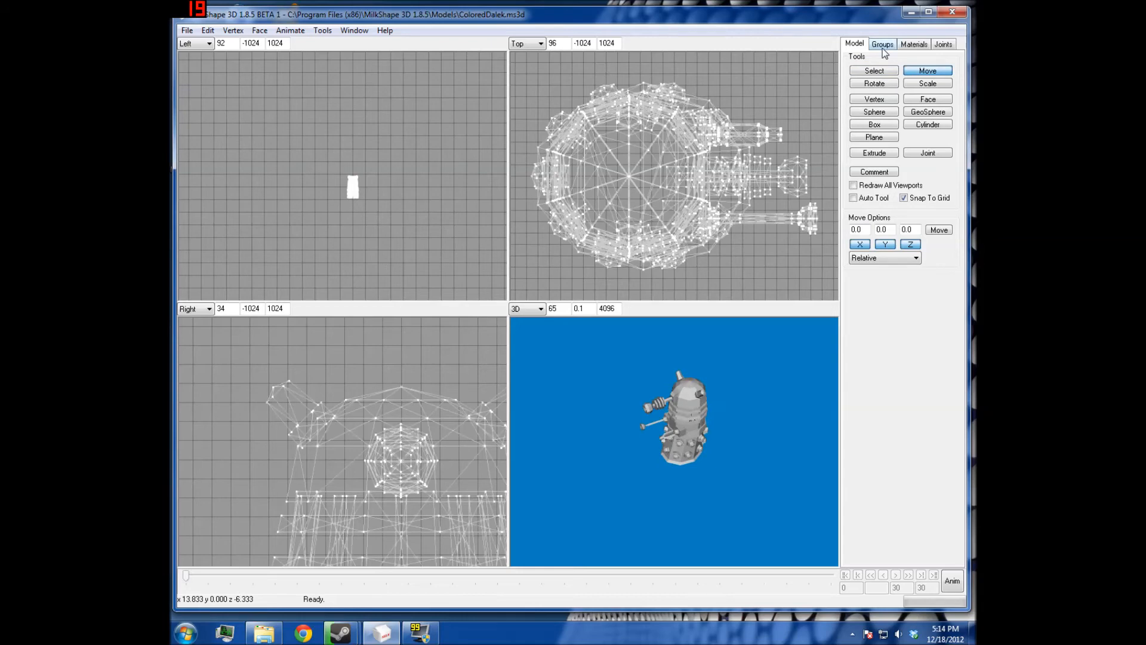
Activate the Select tool in Group mode and enable Rotate Around Selection Center for the 3D viewport
{"action": "left_click", "coordinate": [874, 71]}
{"action": "left_click", "coordinate": [913, 228]}
{"action": "scroll", "coordinate": [348, 221], "scroll_direction": "up", "scroll_amount": 2}
{"action": "left_click_drag", "start_coordinate": [359, 167], "coordinate": [185, 57], "text": "ctrl"}
{"action": "scroll", "coordinate": [187, 59], "scroll_direction": "down", "scroll_amount": 4}
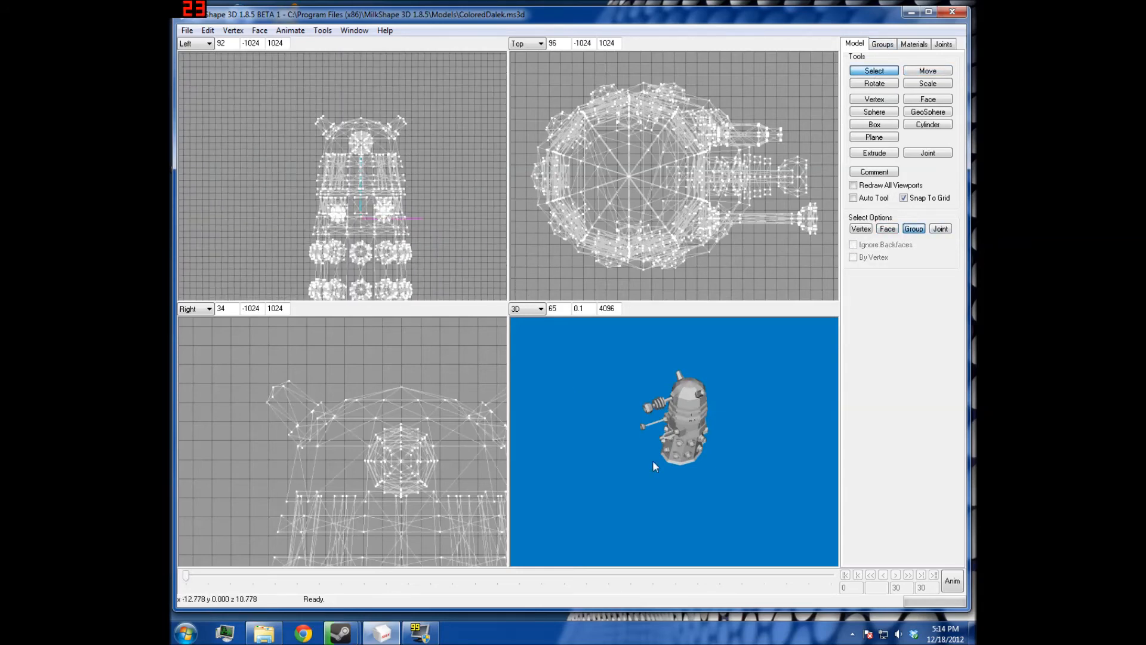
{"action": "right_click", "coordinate": [664, 464]}
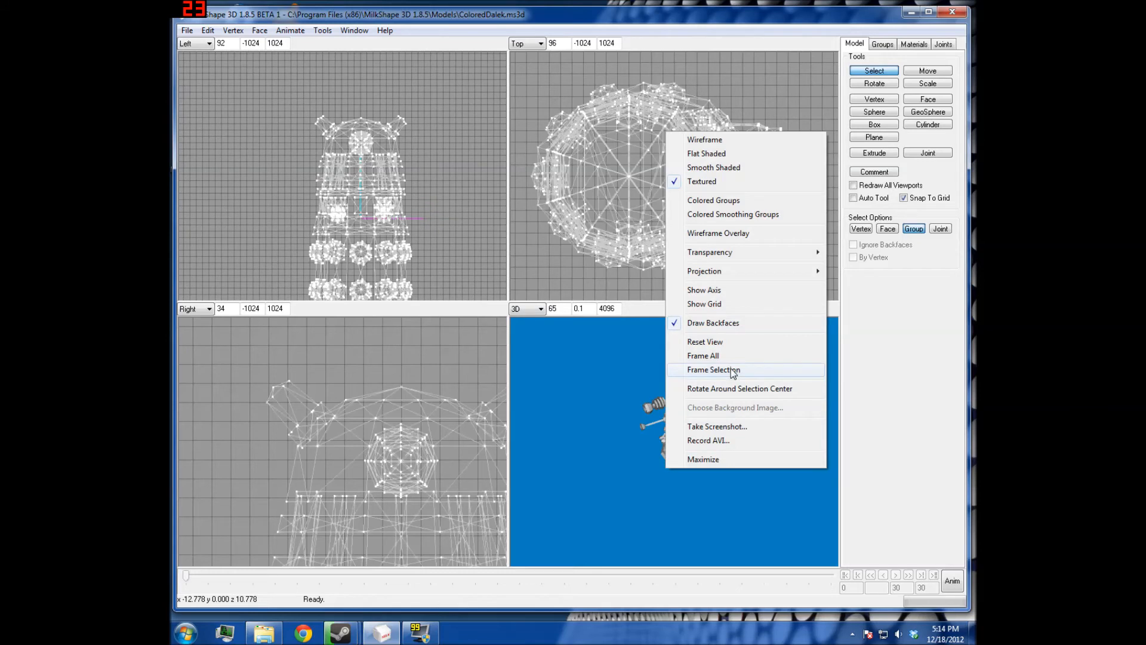
{"action": "left_click", "coordinate": [724, 389]}
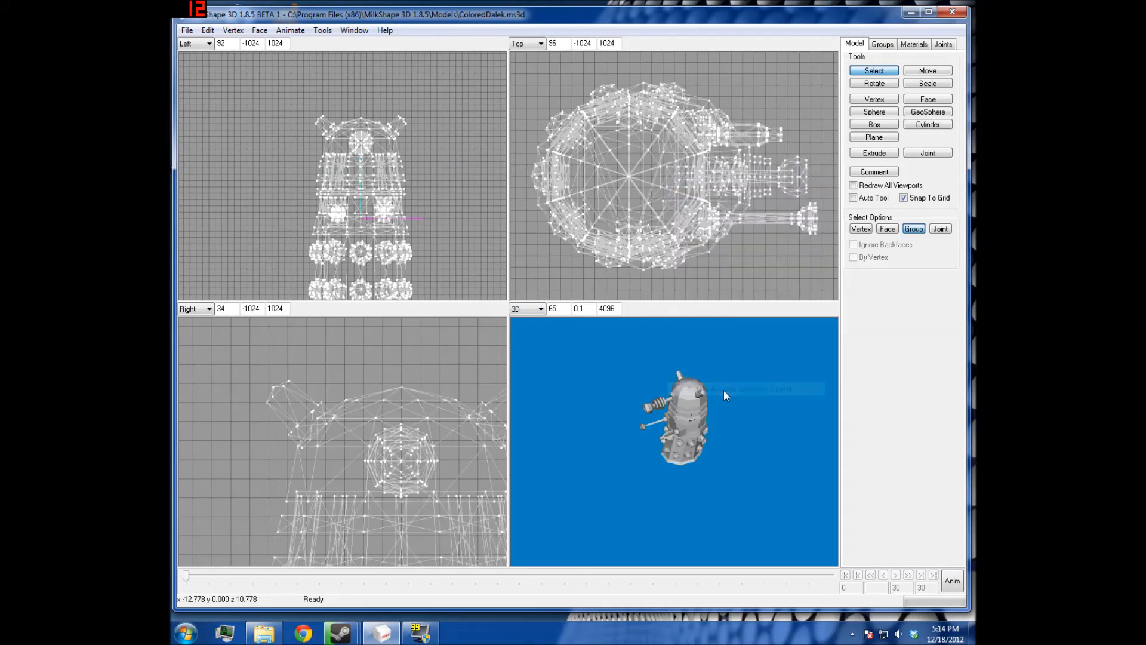
Draw a box away from the Dalek in the Left viewport
{"action": "scroll", "coordinate": [459, 172], "scroll_direction": "down", "scroll_amount": 5}
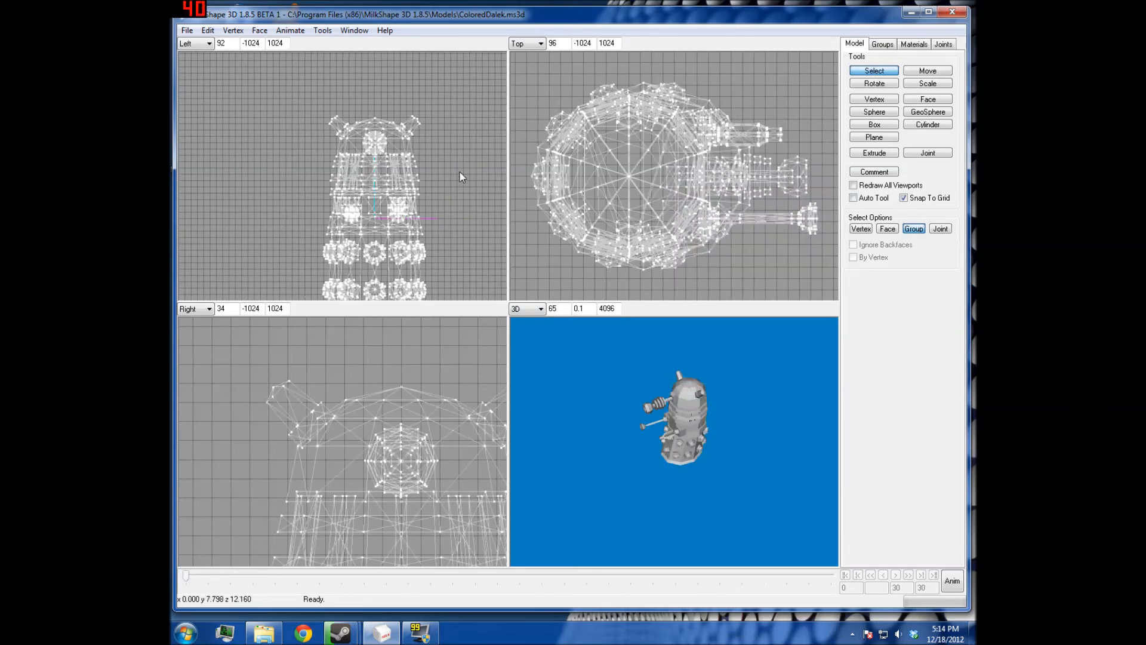
{"action": "scroll", "coordinate": [460, 172], "scroll_direction": "up", "scroll_amount": 2}
{"action": "left_click", "coordinate": [858, 124]}
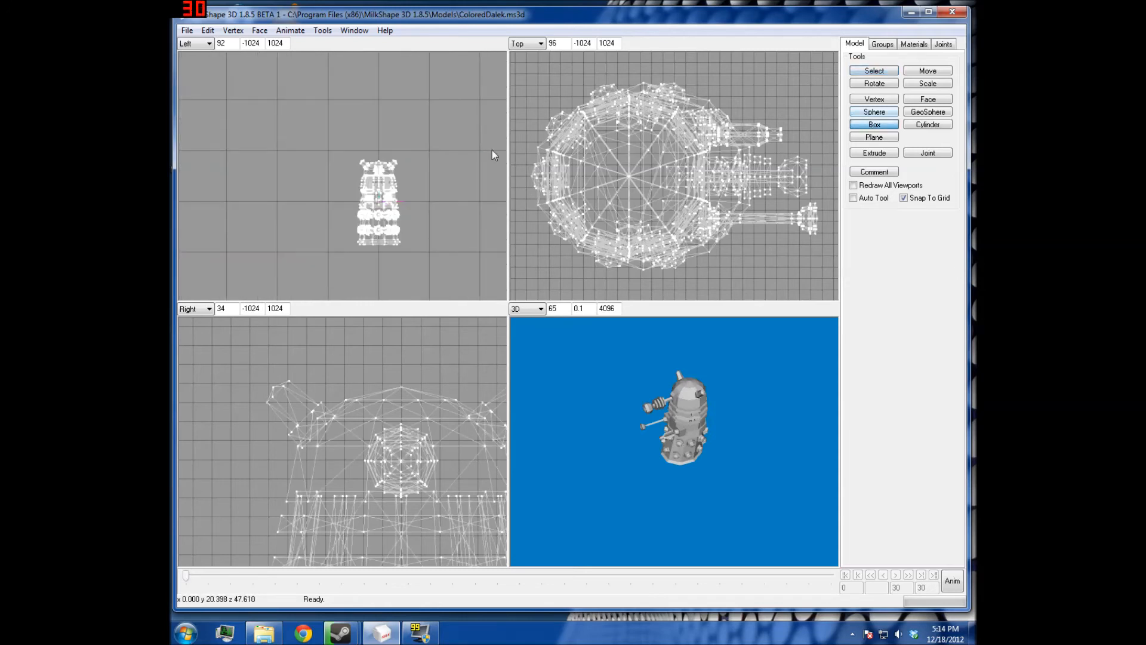
{"action": "middle_click_drag", "start_coordinate": [281, 111], "coordinate": [462, 169]}
{"action": "left_click_drag", "start_coordinate": [384, 158], "coordinate": [417, 188]}
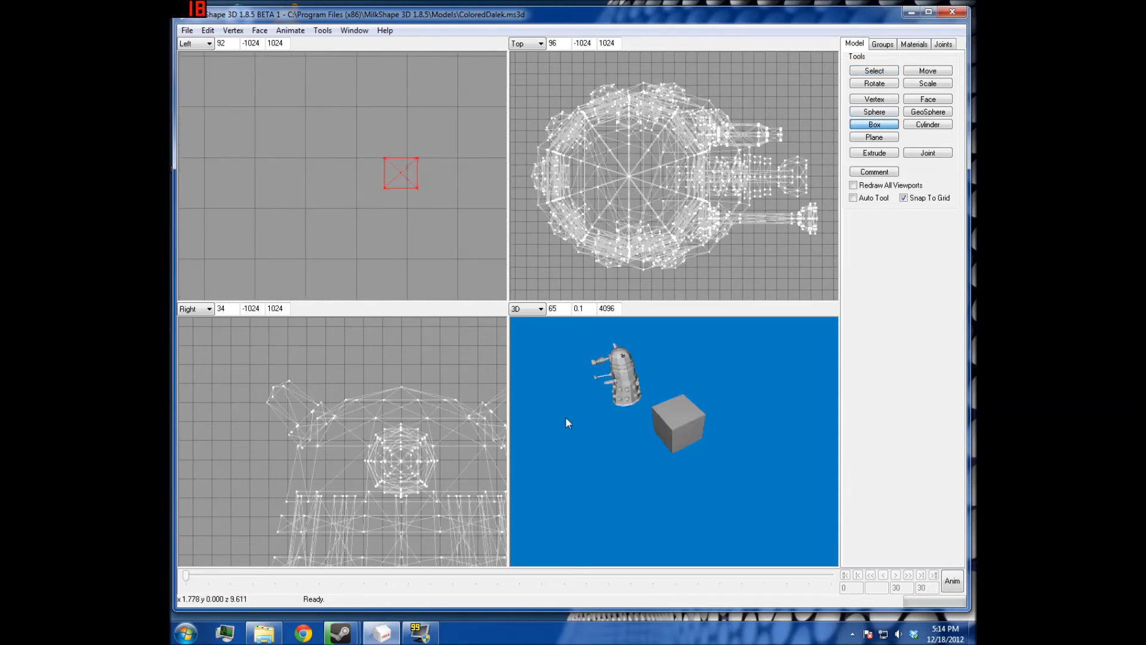
Orbit the 3D view around the selected box and disable Rotate Around Selection Center
{"action": "right_click", "coordinate": [608, 412]}
{"action": "left_click", "coordinate": [634, 424]}
{"action": "left_click_drag", "start_coordinate": [630, 467], "coordinate": [675, 422]}
{"action": "right_click", "coordinate": [712, 403]}
{"action": "left_click", "coordinate": [751, 324]}
Enable Rotate Around Selection Center for the 3D viewport once more, and disable it again
{"action": "right_click", "coordinate": [724, 416]}
{"action": "left_click", "coordinate": [787, 333]}
{"action": "right_click", "coordinate": [675, 422]}
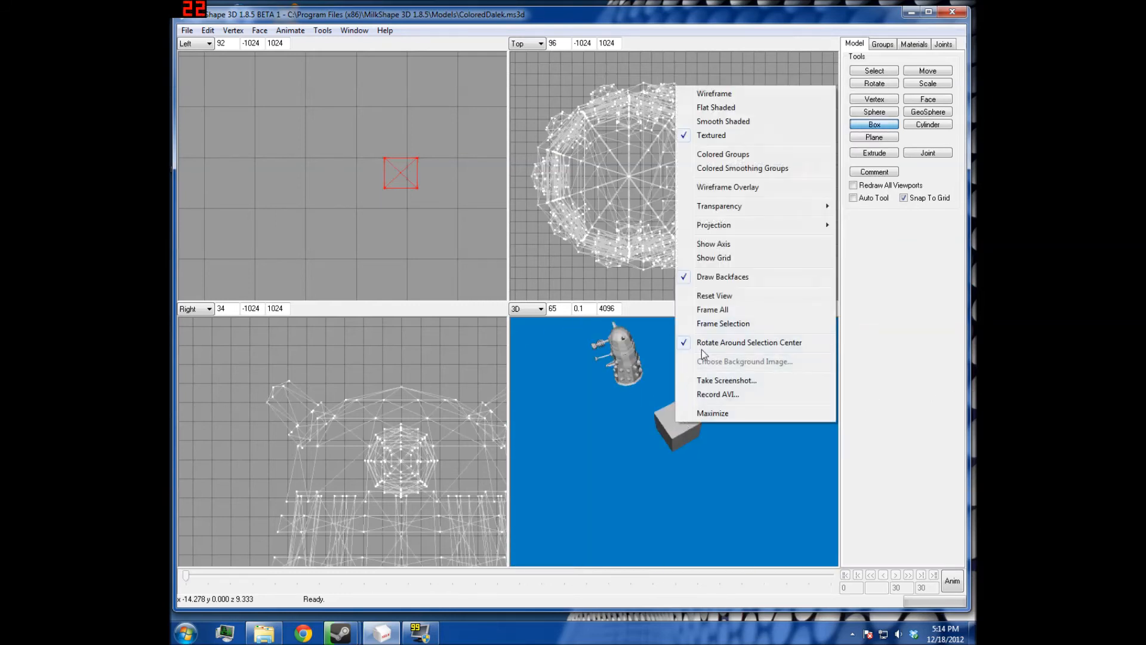
{"action": "left_click", "coordinate": [752, 342]}
{"action": "mouse_move", "coordinate": [661, 442]}
{"action": "left_mouse_down"}
{"action": "mouse_move", "coordinate": [885, 435]}
{"action": "mouse_move", "coordinate": [702, 444]}
{"action": "mouse_move", "coordinate": [572, 414]}
{"action": "mouse_move", "coordinate": [635, 491]}
{"action": "mouse_move", "coordinate": [622, 443]}
{"action": "mouse_move", "coordinate": [668, 431]}
{"action": "mouse_move", "coordinate": [658, 456]}
{"action": "mouse_move", "coordinate": [547, 455]}
{"action": "mouse_move", "coordinate": [571, 438]}
{"action": "mouse_move", "coordinate": [685, 449]}
{"action": "mouse_move", "coordinate": [657, 430]}
{"action": "left_mouse_up"}
Remove the box and frame the remaining Dalek model in the Left viewport
{"action": "right_click", "coordinate": [574, 415]}
{"action": "right_click", "coordinate": [635, 491]}
{"action": "left_click", "coordinate": [625, 468]}
{"action": "right_click", "coordinate": [396, 243]}
{"action": "left_click", "coordinate": [453, 467]}
{"action": "scroll", "coordinate": [375, 148], "scroll_direction": "up", "scroll_amount": 2}
{"action": "scroll", "coordinate": [416, 269], "scroll_direction": "down", "scroll_amount": 3}
{"action": "scroll", "coordinate": [501, 359], "scroll_direction": "up", "scroll_amount": 3}
{"action": "left_click_drag", "start_coordinate": [580, 435], "coordinate": [629, 485]}
Examine the screenshot and AVI recording options available for the 3D viewport
{"action": "right_click", "coordinate": [667, 427]}
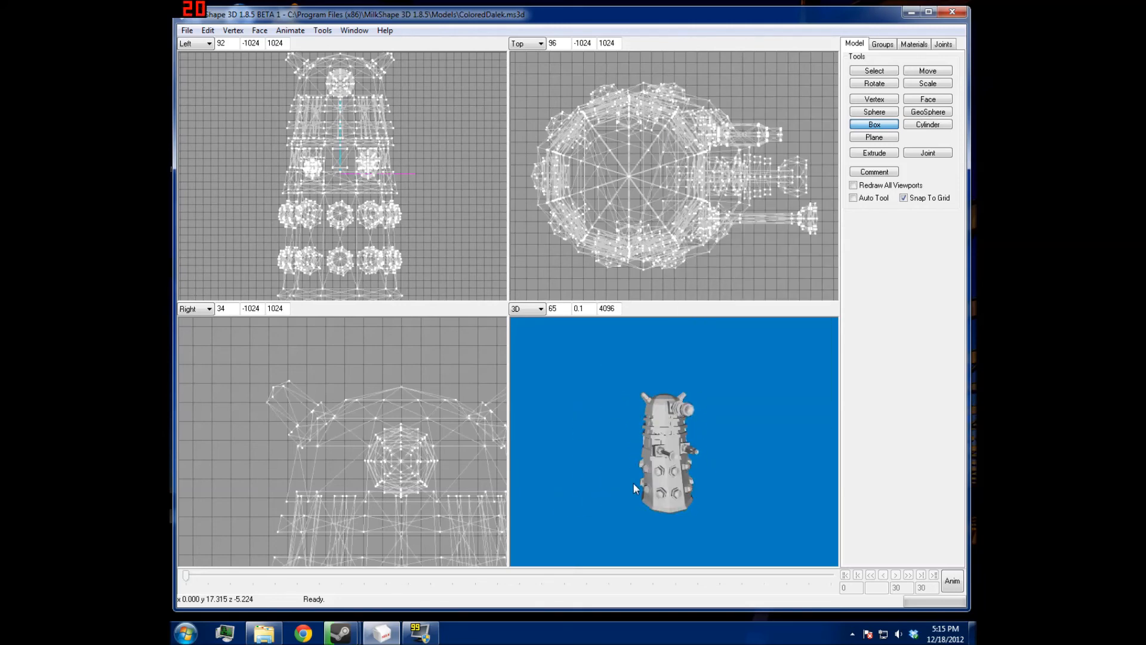
{"action": "right_click", "coordinate": [632, 482]}
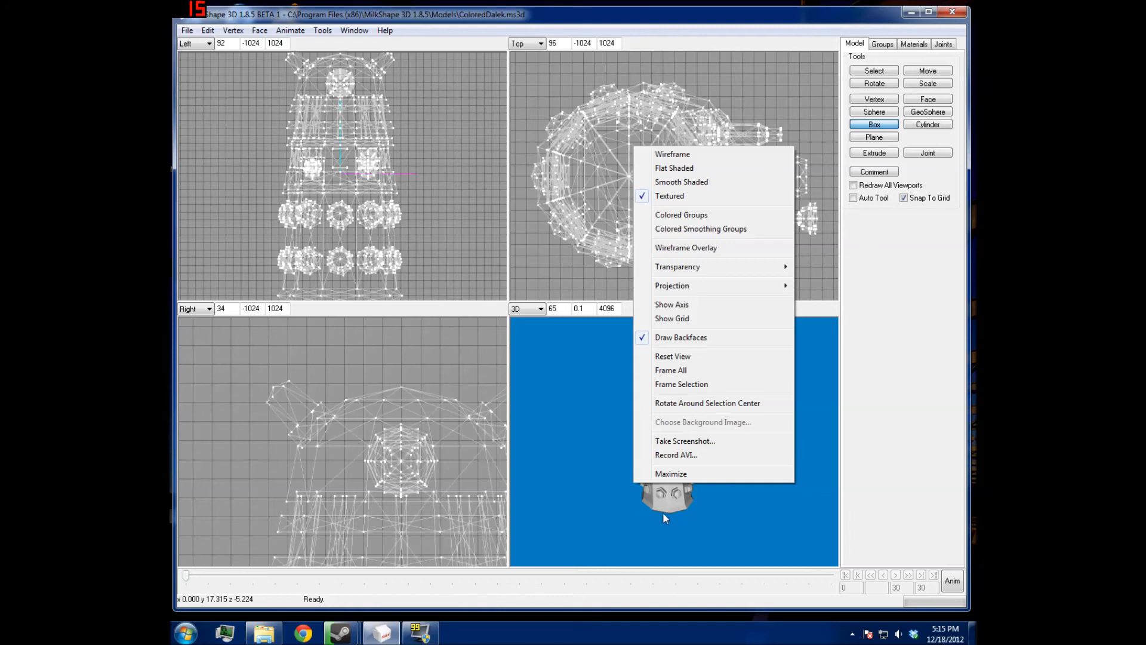
{"action": "left_click_drag", "start_coordinate": [668, 512], "coordinate": [654, 502]}
{"action": "right_click", "coordinate": [669, 474]}
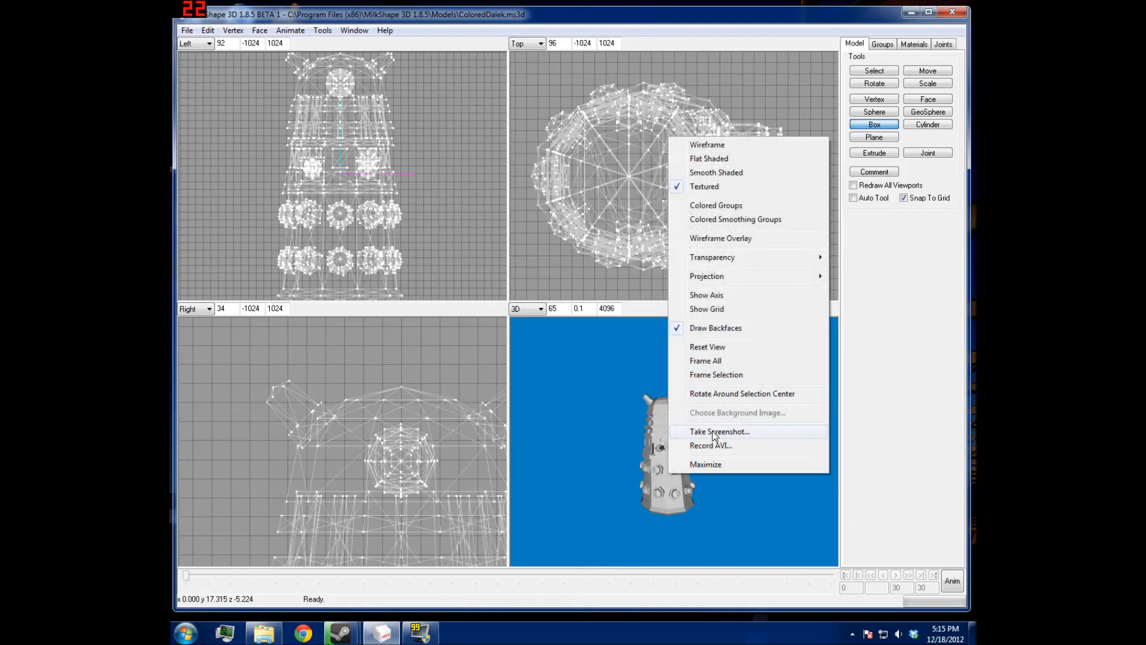
{"action": "left_click", "coordinate": [629, 499]}
{"action": "left_click_drag", "start_coordinate": [628, 499], "coordinate": [597, 483]}
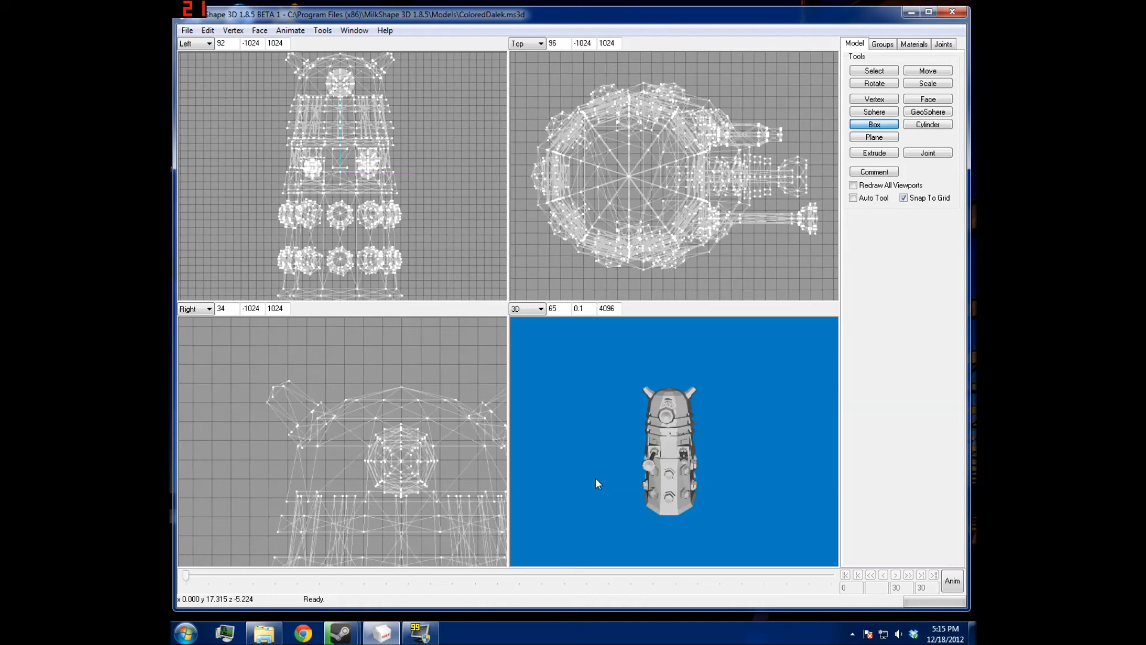
Maximize the 3D viewport, view the Dalek from its side, and restore the four-viewport layout
{"action": "right_click", "coordinate": [597, 484]}
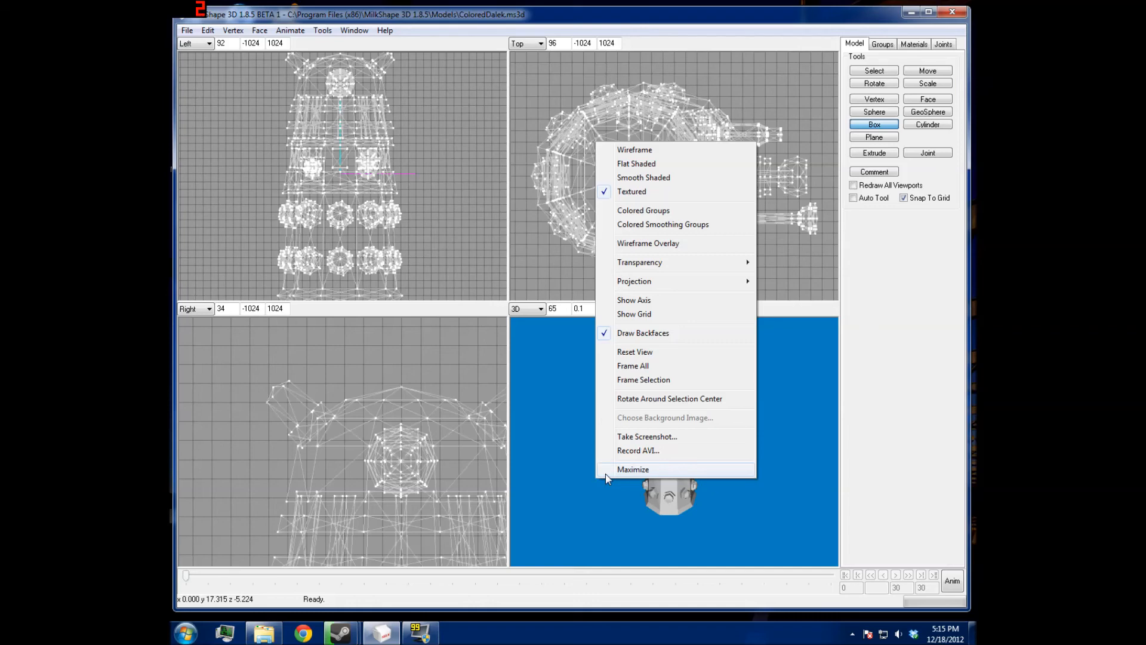
{"action": "left_click", "coordinate": [606, 473]}
{"action": "left_click_drag", "start_coordinate": [636, 483], "coordinate": [475, 443]}
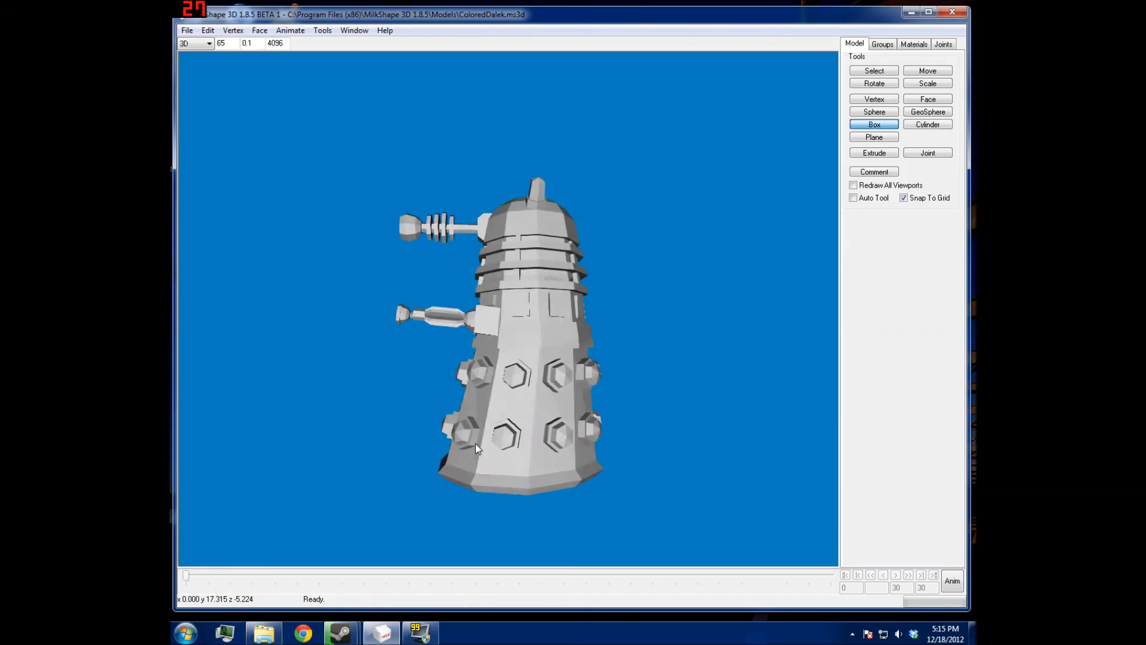
{"action": "right_click", "coordinate": [475, 443]}
{"action": "left_click", "coordinate": [485, 434]}
Restore the four viewports from the 3D view, maximize the Right viewport, and return to the four-viewport layout
{"action": "right_click", "coordinate": [465, 443]}
{"action": "left_click", "coordinate": [477, 433]}
{"action": "scroll", "coordinate": [479, 439], "scroll_direction": "down", "scroll_amount": 5}
{"action": "scroll", "coordinate": [636, 469], "scroll_direction": "up", "scroll_amount": 5}
{"action": "right_click", "coordinate": [622, 392]}
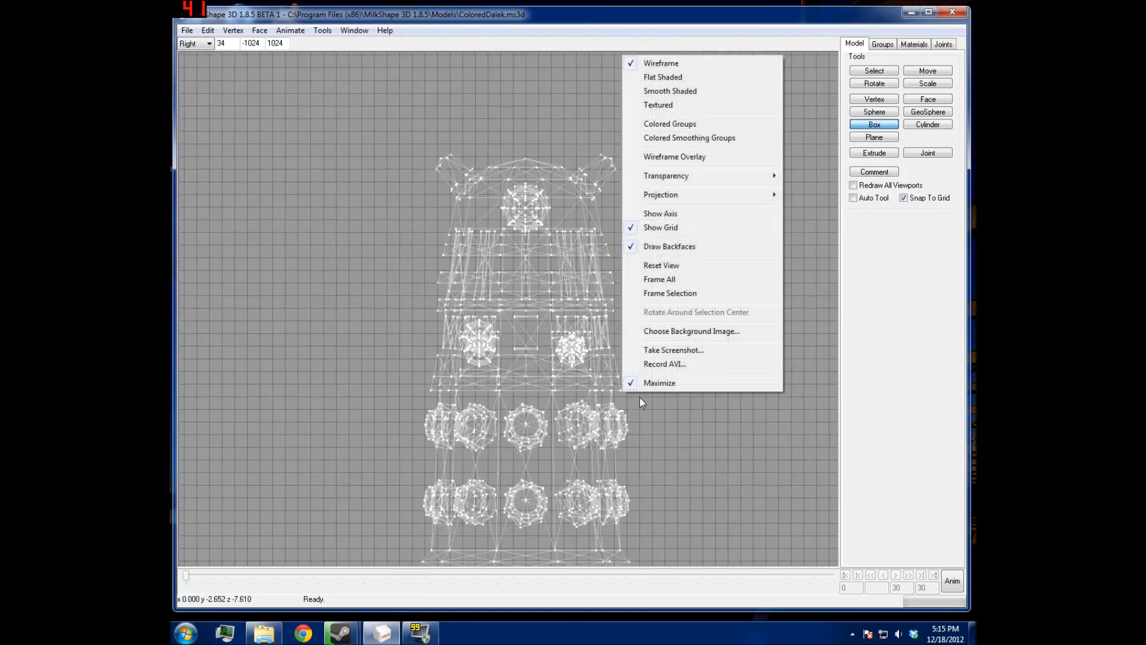
{"action": "left_click", "coordinate": [658, 382]}
Maximize the Left viewport for a close look at the Dalek's wireframe, and restore the four-viewport layout
{"action": "right_click", "coordinate": [397, 160]}
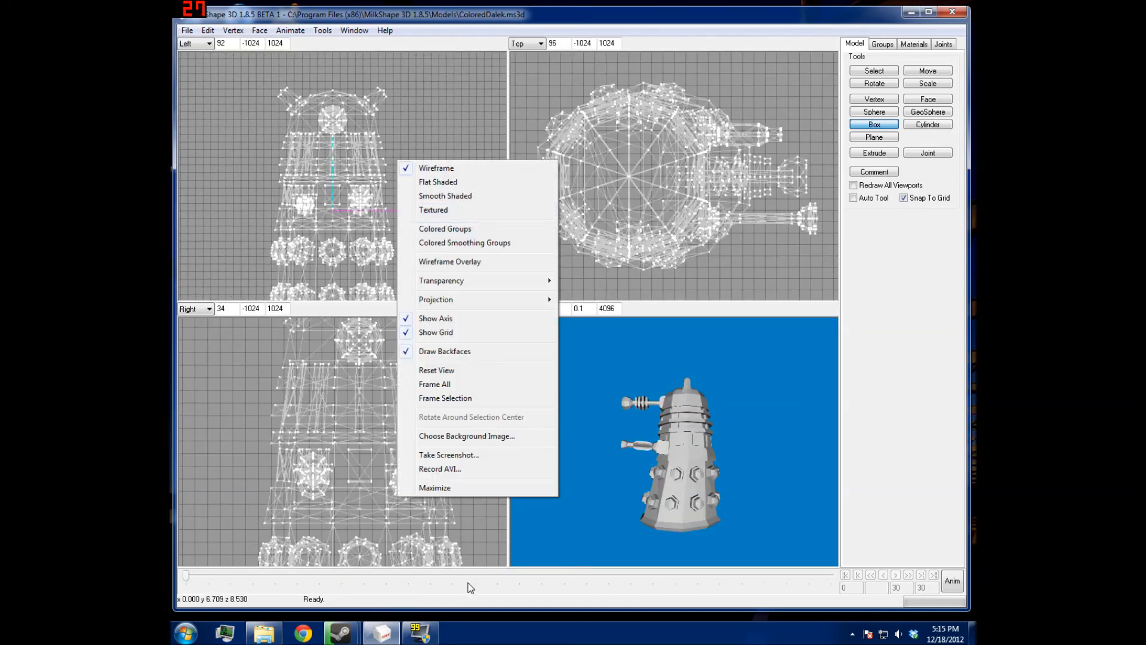
{"action": "left_click", "coordinate": [450, 488]}
{"action": "scroll", "coordinate": [460, 254], "scroll_direction": "up", "scroll_amount": 6}
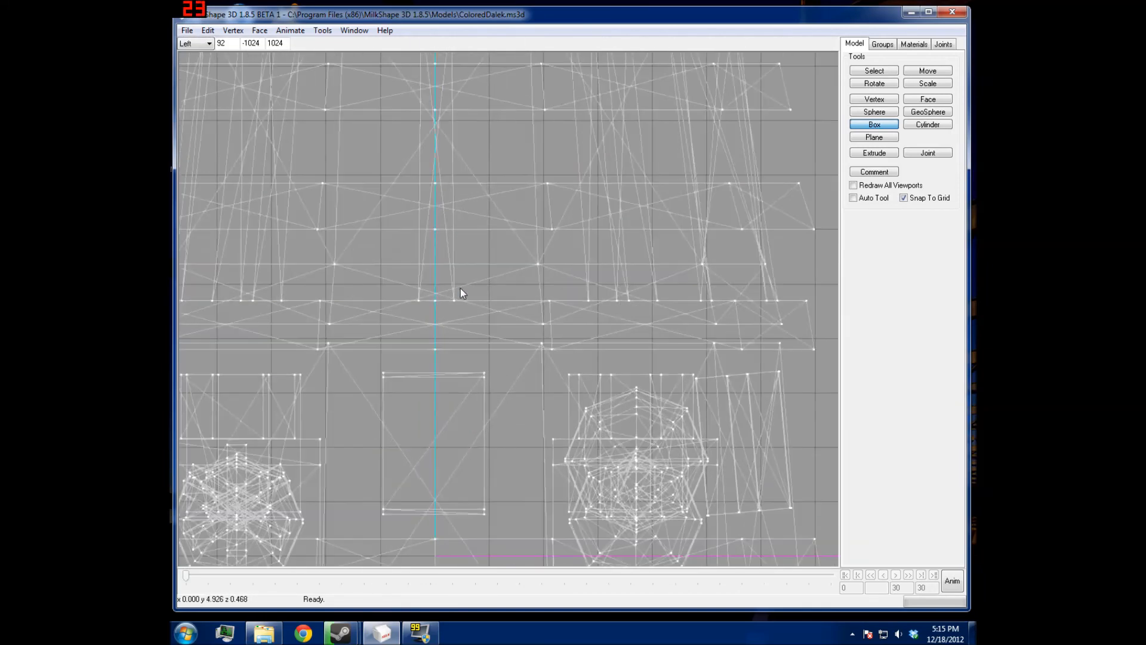
{"action": "right_click", "coordinate": [460, 288]}
{"action": "left_click", "coordinate": [502, 615]}
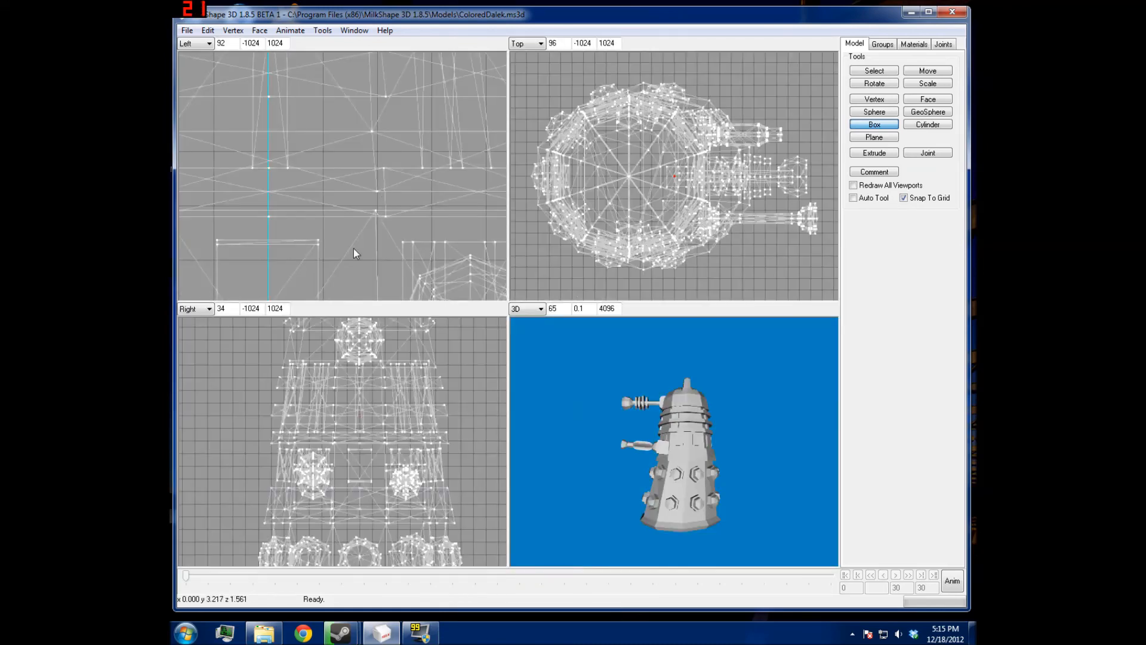
{"action": "scroll", "coordinate": [354, 249], "scroll_direction": "down", "scroll_amount": 5}
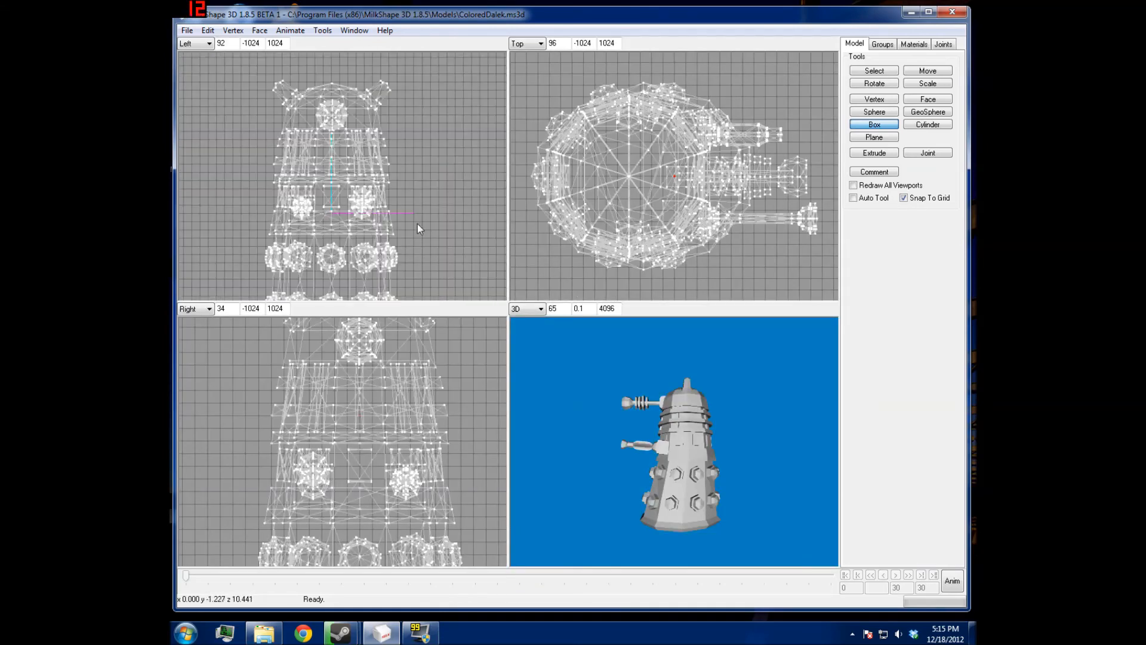
Maximize the 3D viewport, view the Dalek closer and more from the front, and restore the four-viewport layout
{"action": "right_click", "coordinate": [673, 470]}
{"action": "left_click", "coordinate": [697, 449]}
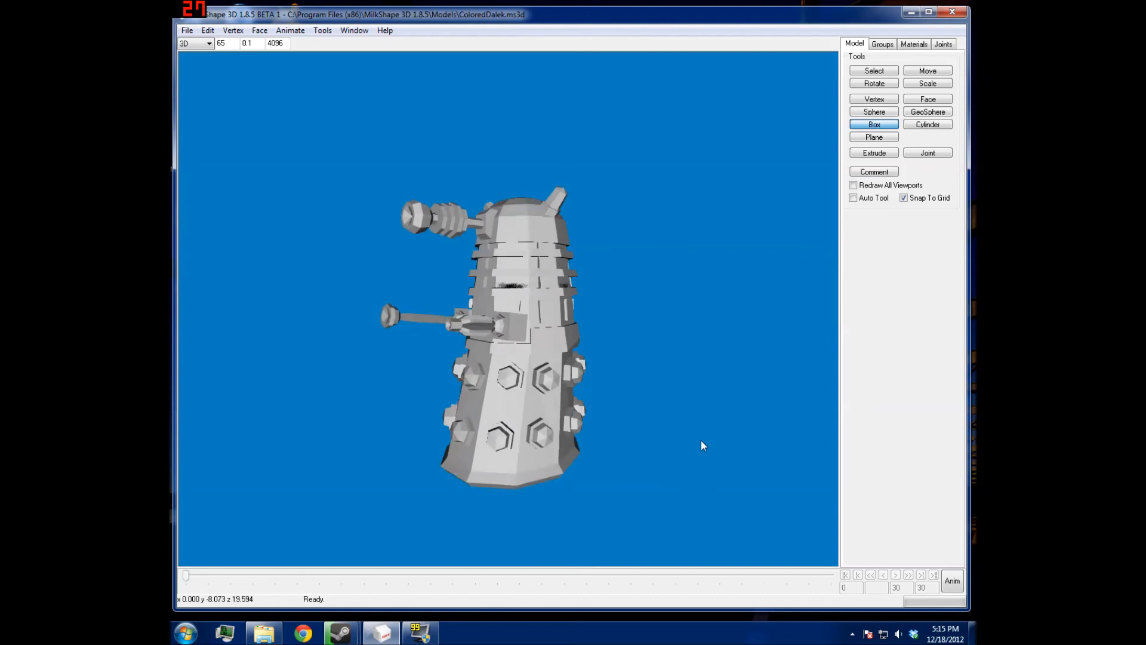
{"action": "left_click_drag", "start_coordinate": [701, 440], "coordinate": [674, 444]}
{"action": "scroll", "coordinate": [724, 441], "scroll_direction": "up", "scroll_amount": 2}
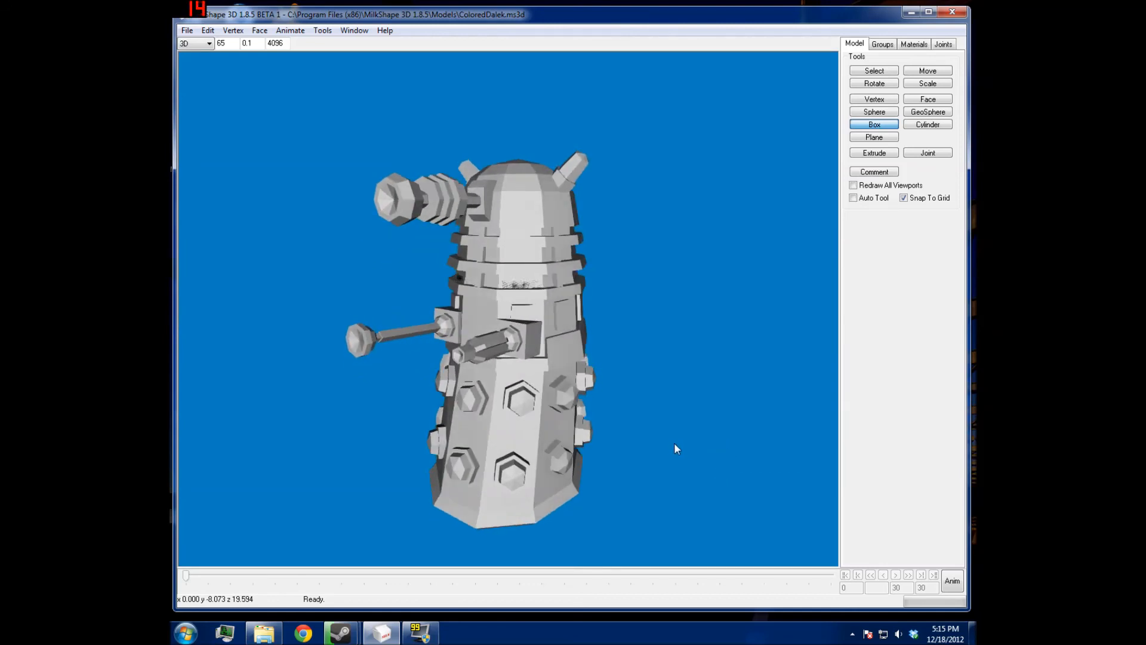
{"action": "right_click", "coordinate": [653, 475]}
{"action": "left_click", "coordinate": [685, 476]}
Maximize the 3D viewport once more and restore it to the four-viewport layout
{"action": "right_click", "coordinate": [695, 466]}
{"action": "left_click", "coordinate": [722, 463]}
{"action": "right_click", "coordinate": [726, 455]}
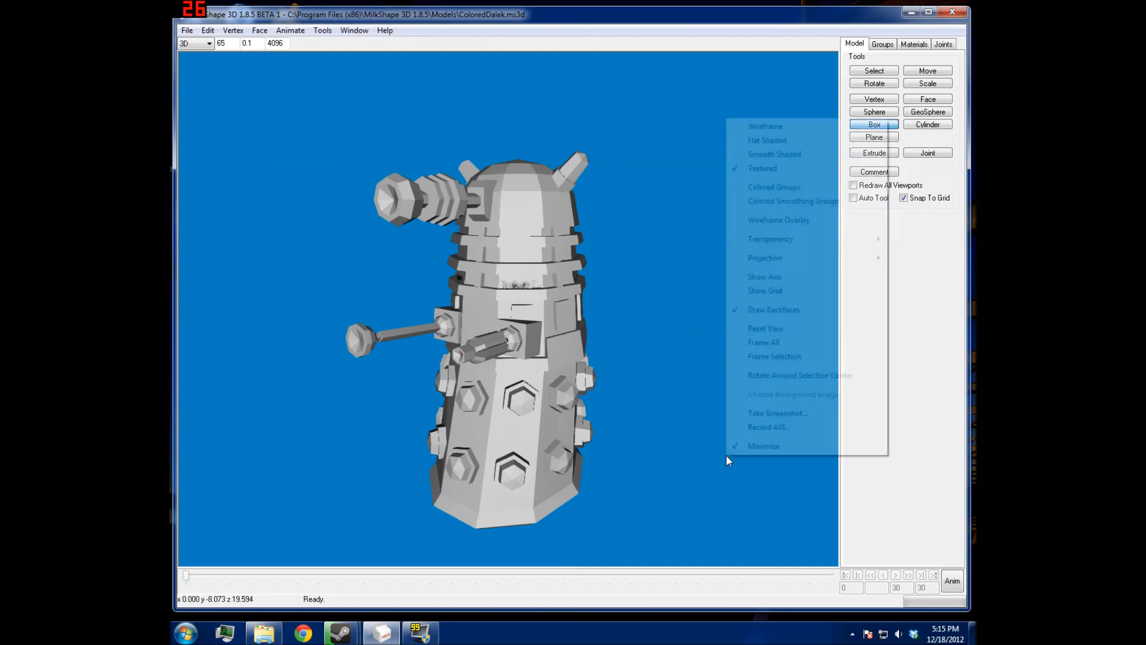
{"action": "left_click", "coordinate": [746, 446]}
Frame the whole Dalek in the 3D viewport and rotate the view so its arms point the opposite way
{"action": "right_click", "coordinate": [627, 504]}
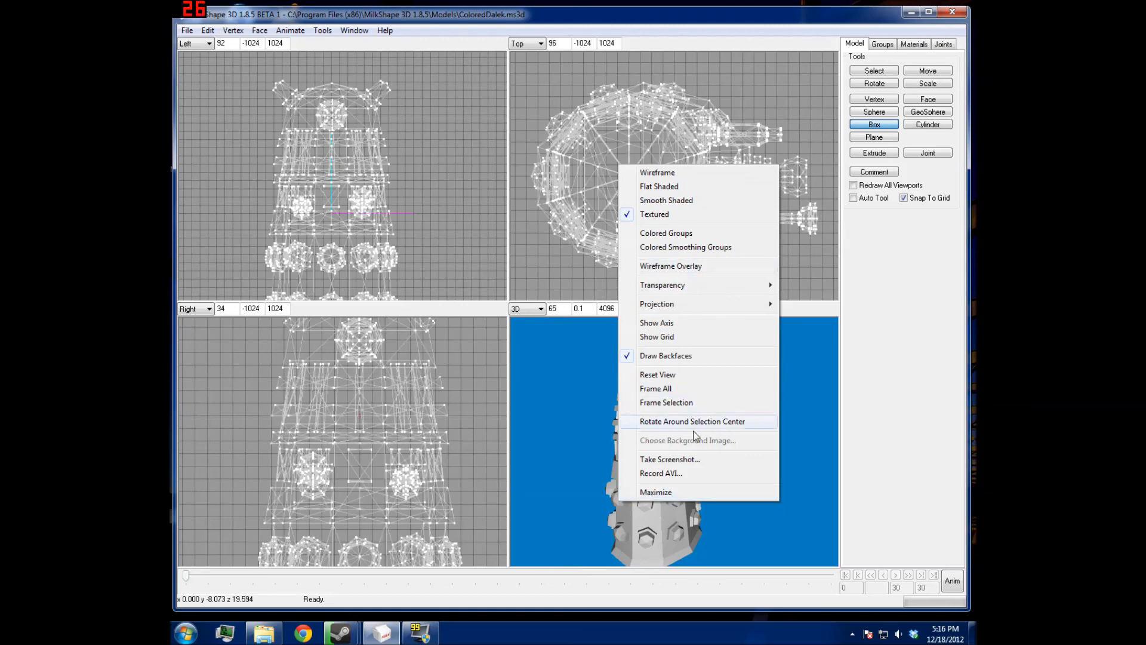
{"action": "left_click", "coordinate": [657, 389]}
{"action": "right_click", "coordinate": [604, 487]}
{"action": "left_click", "coordinate": [592, 547]}
{"action": "left_click_drag", "start_coordinate": [592, 547], "coordinate": [610, 506]}
{"action": "right_click", "coordinate": [610, 508]}
{"action": "left_click", "coordinate": [567, 517]}
Apply Frame All to the Left, Right and Top viewports so each fits the whole Dalek
{"action": "right_click", "coordinate": [417, 233]}
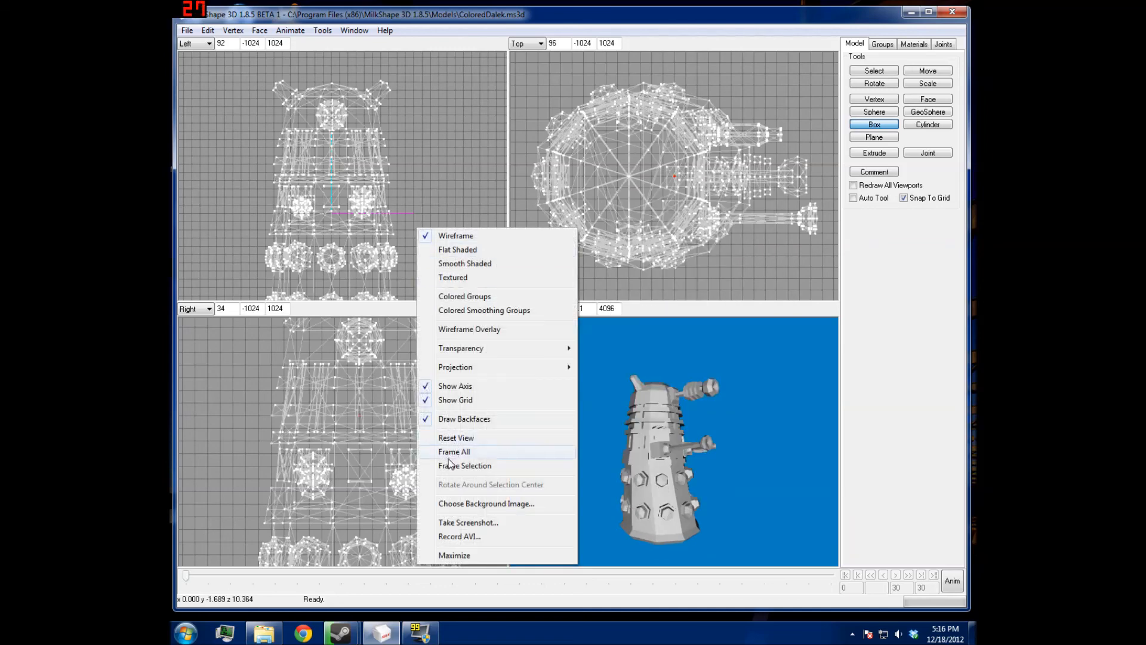
{"action": "left_click", "coordinate": [448, 450]}
{"action": "right_click", "coordinate": [449, 452]}
{"action": "left_click", "coordinate": [483, 345]}
{"action": "right_click", "coordinate": [708, 164]}
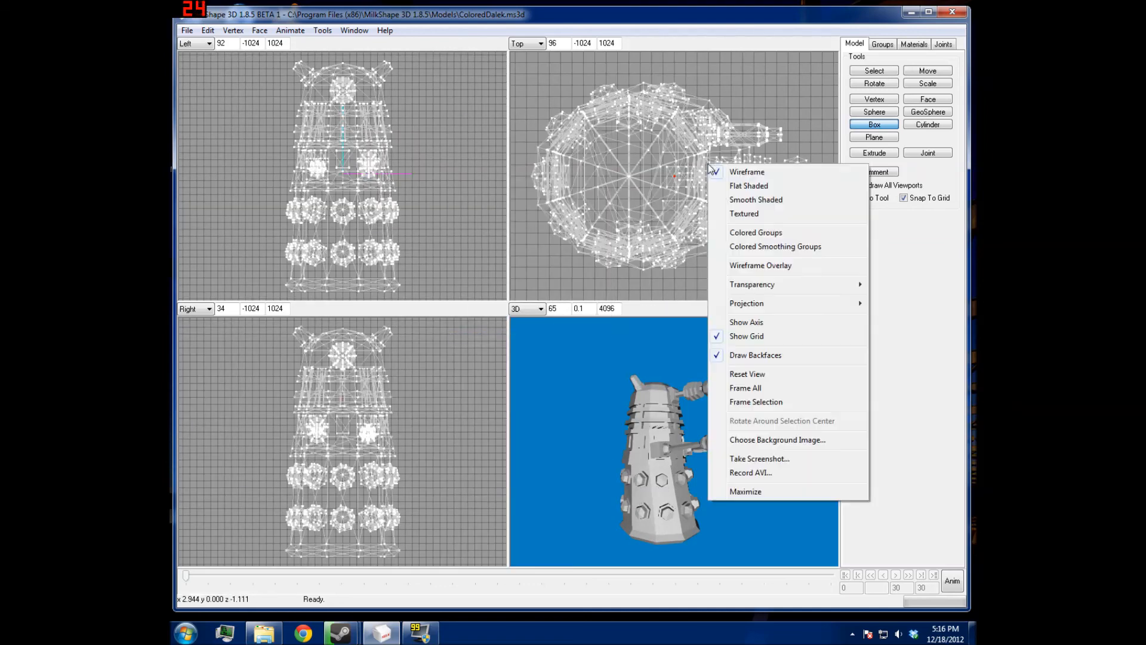
{"action": "left_click", "coordinate": [747, 389]}
Select the faces at the plunger arm's outer end in the Top viewport and frame that selection
{"action": "left_click", "coordinate": [873, 71]}
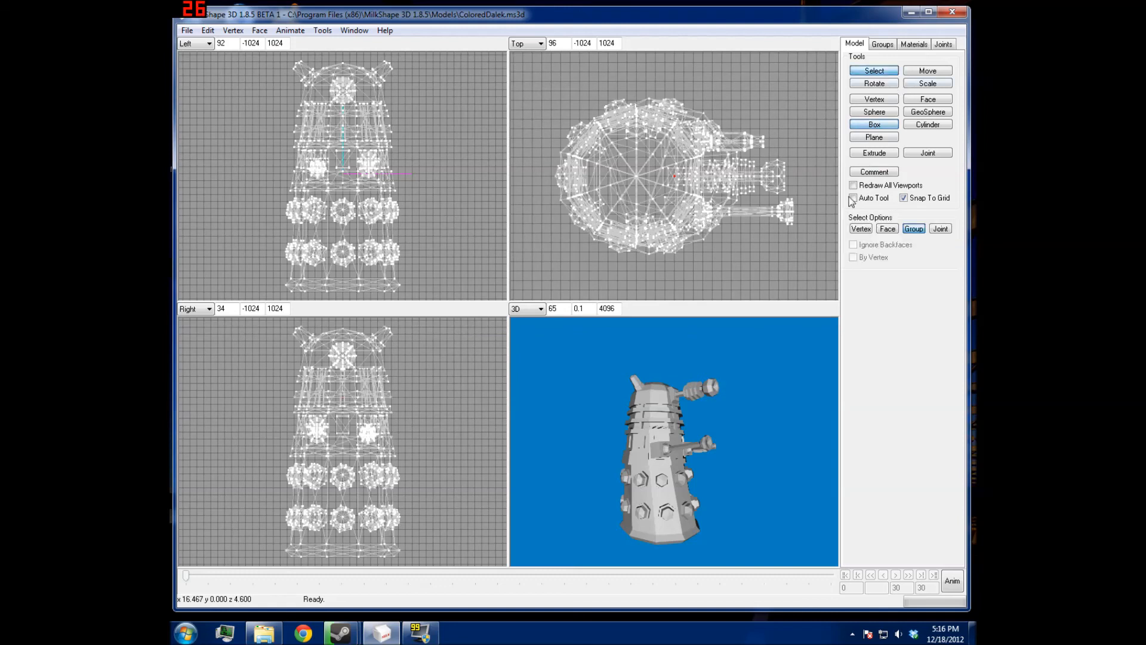
{"action": "left_click", "coordinate": [888, 229]}
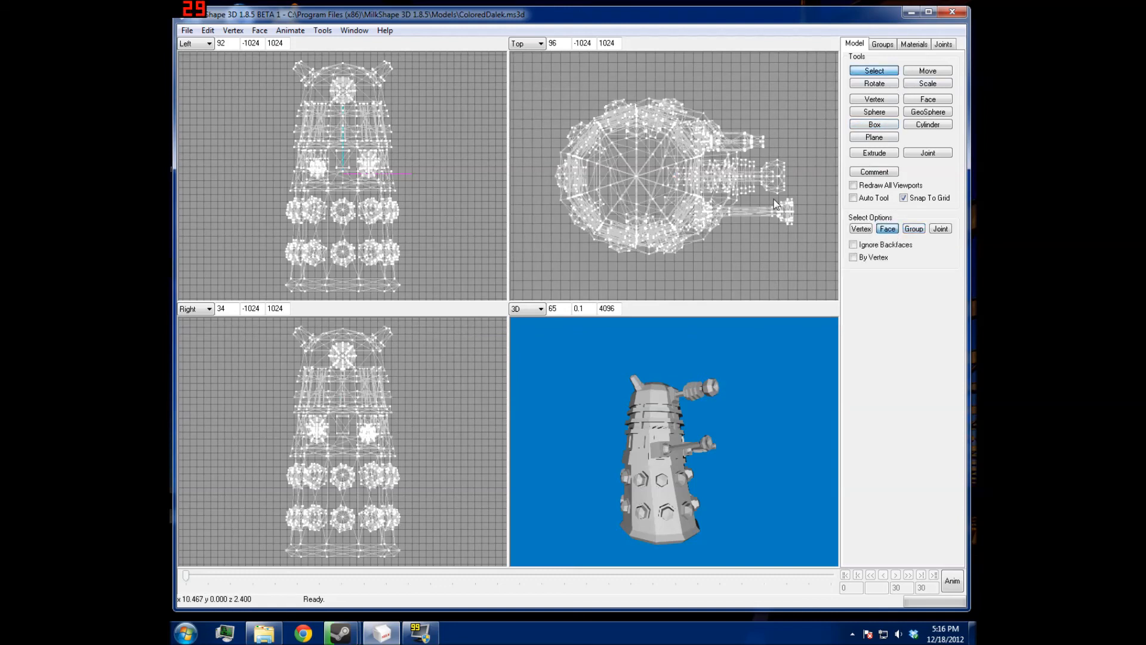
{"action": "left_click_drag", "start_coordinate": [819, 238], "coordinate": [818, 238]}
{"action": "right_click", "coordinate": [784, 259]}
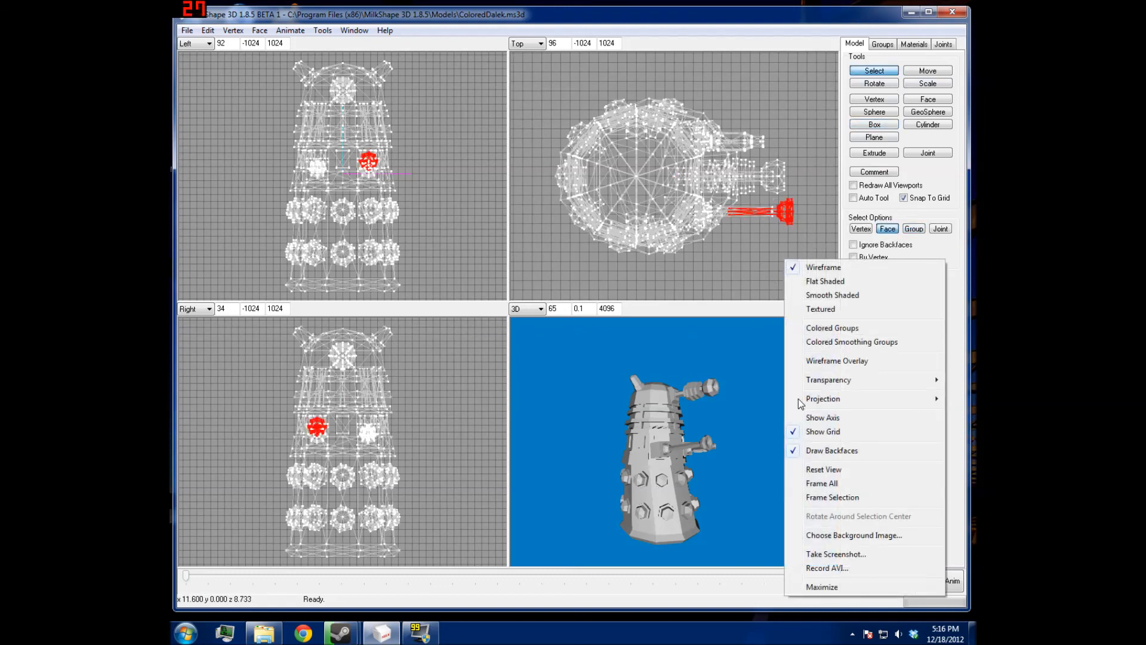
{"action": "left_click", "coordinate": [833, 497]}
Frame the whole Dalek in the Top viewport again and switch the selection mode to Group
{"action": "right_click", "coordinate": [690, 282]}
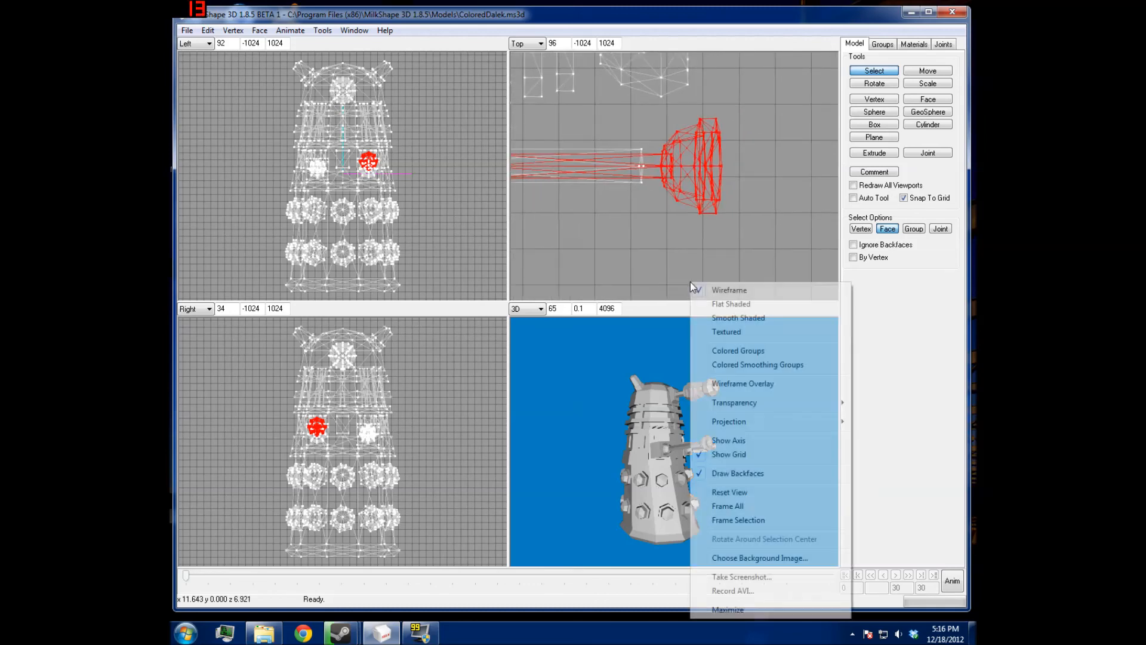
{"action": "left_click", "coordinate": [762, 507]}
{"action": "left_click", "coordinate": [911, 230]}
Shift the Dalek out of the 3D viewport, reset the view, and rotate to see the model closer at an angle
{"action": "left_click_drag", "start_coordinate": [738, 421], "coordinate": [690, 483]}
{"action": "right_click", "coordinate": [733, 459]}
{"action": "left_click", "coordinate": [799, 333]}
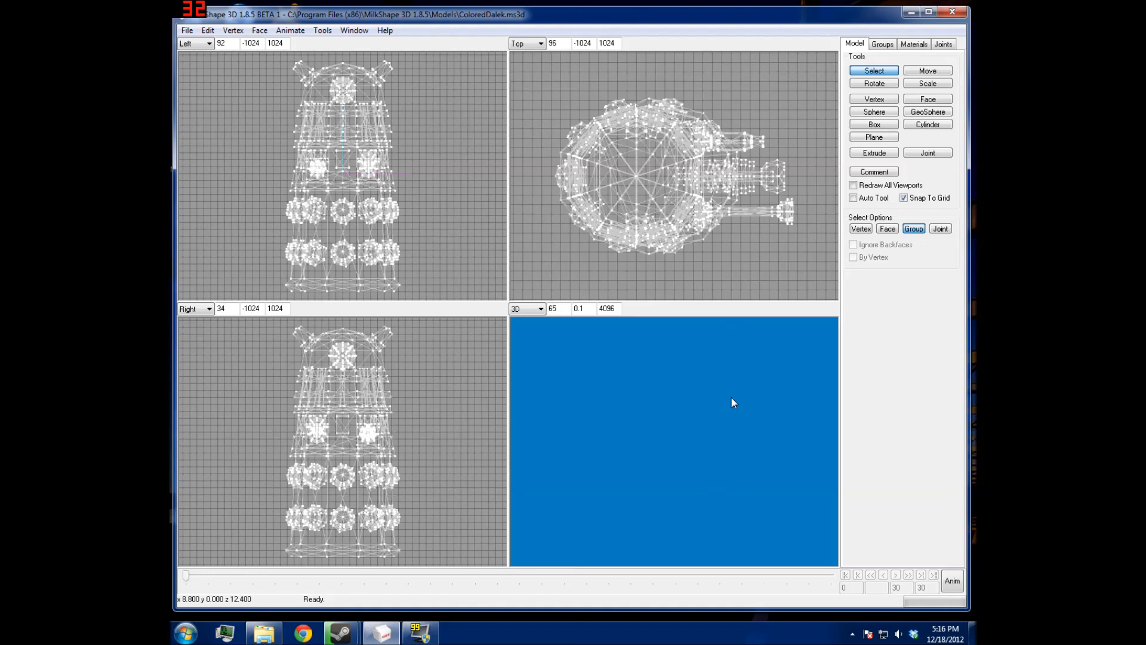
{"action": "right_click", "coordinate": [649, 392]}
{"action": "left_click", "coordinate": [688, 493]}
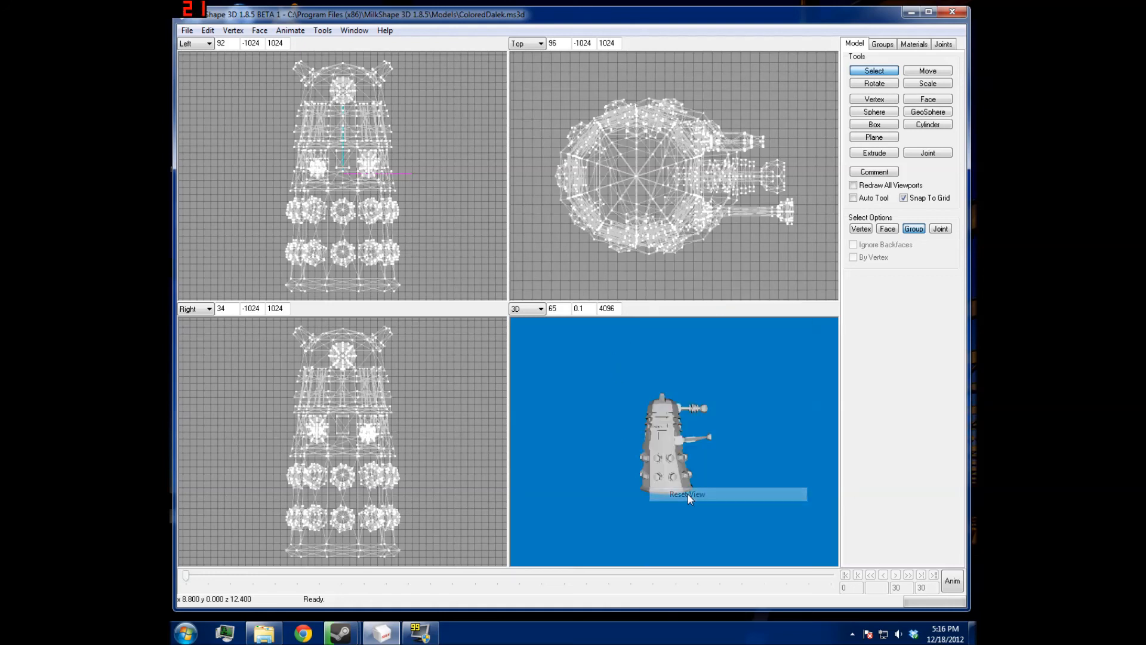
{"action": "left_click_drag", "start_coordinate": [709, 488], "coordinate": [659, 505]}
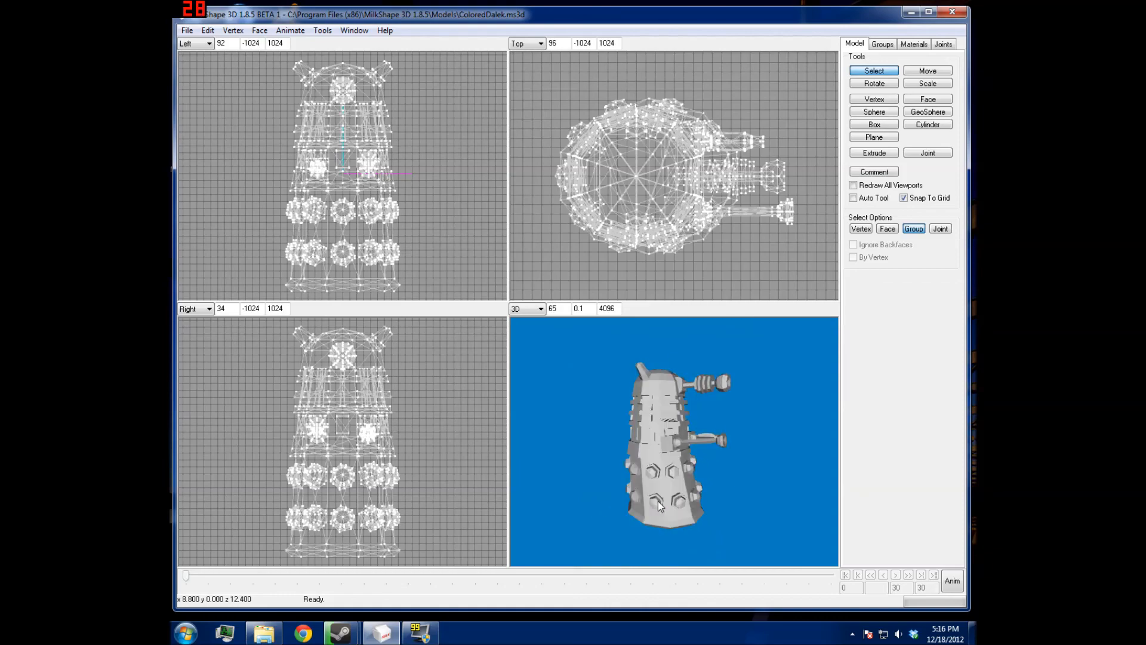